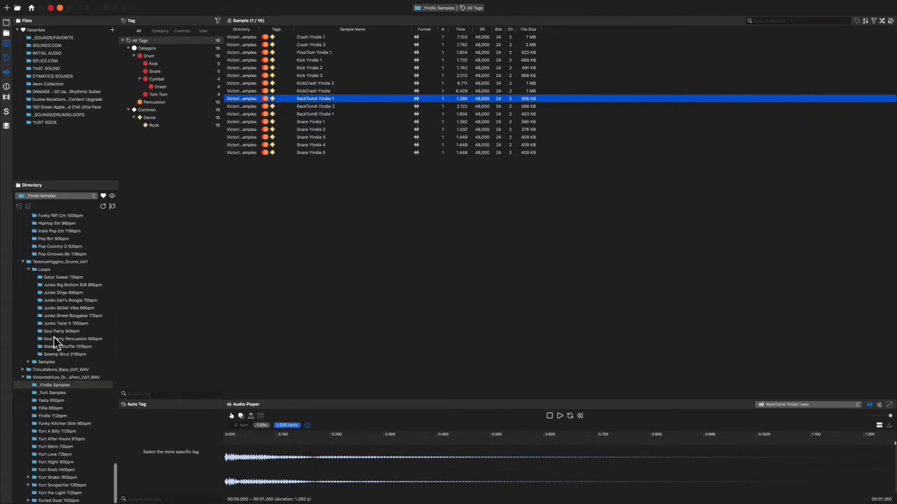
Step: Switch from the sample browser to the YURT LOOPS project in Logic Pro and play the arrangement from the start
{"action": "scroll", "coordinate": [55, 308], "scroll_direction": "up", "scroll_amount": 10}
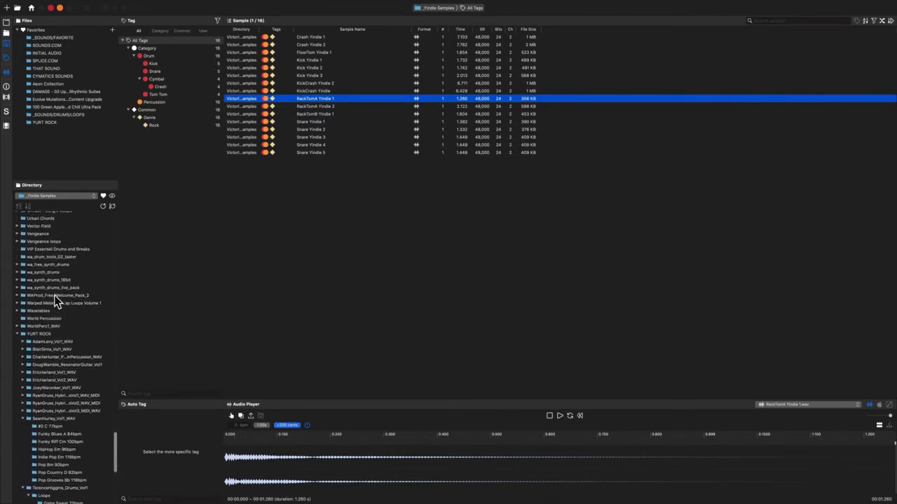
{"action": "scroll", "coordinate": [56, 299], "scroll_direction": "down", "scroll_amount": 1}
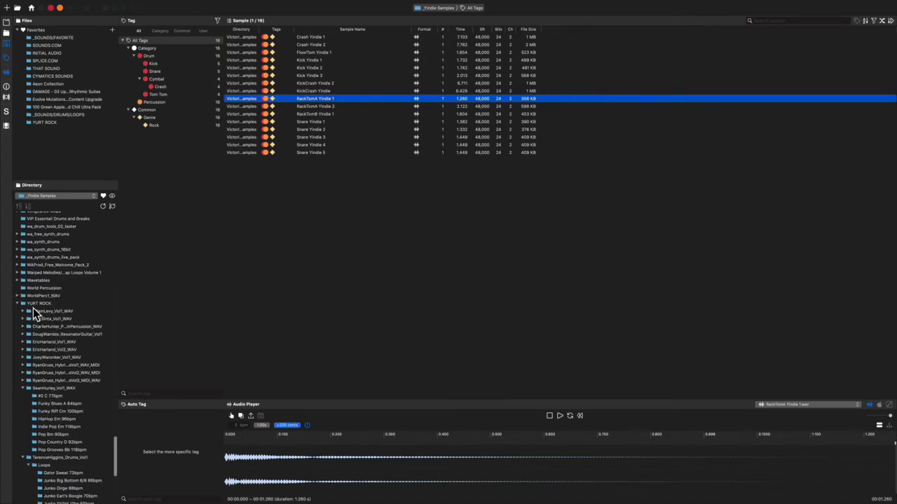
{"action": "key", "text": "ctrl+Left"}
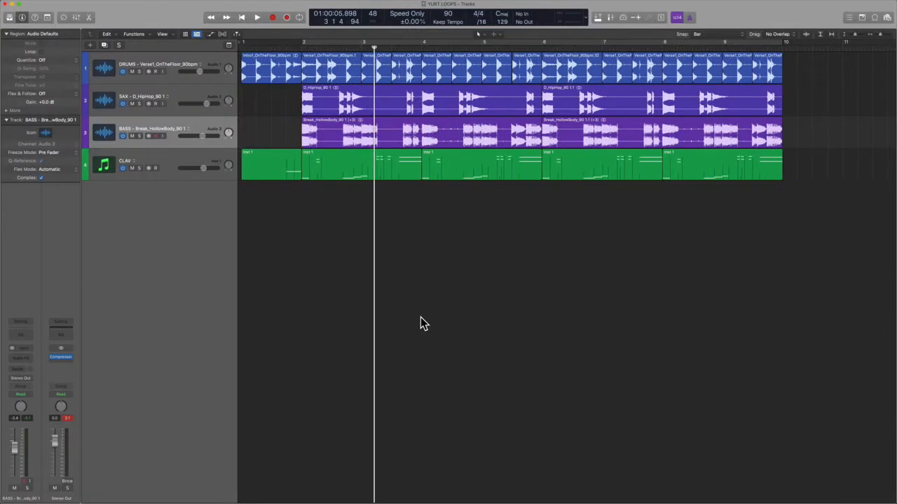
{"action": "key", "text": "Return"}
{"action": "key", "text": "space"}
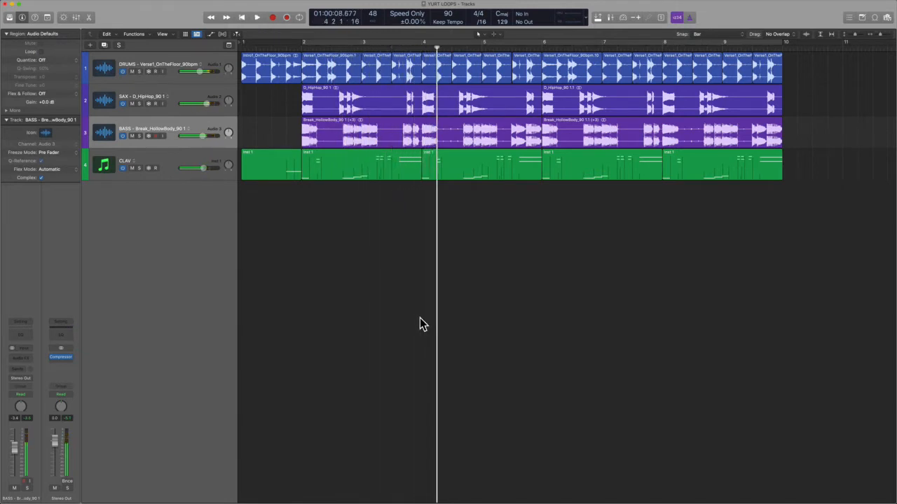
Step: Solo the DRUMS track and play it from bar 2
{"action": "left_click", "coordinate": [155, 160]}
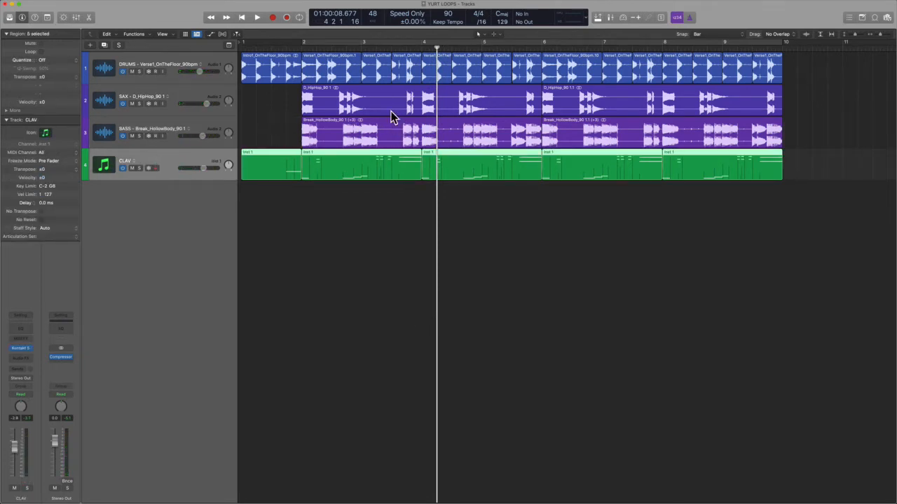
{"action": "left_click", "coordinate": [139, 72]}
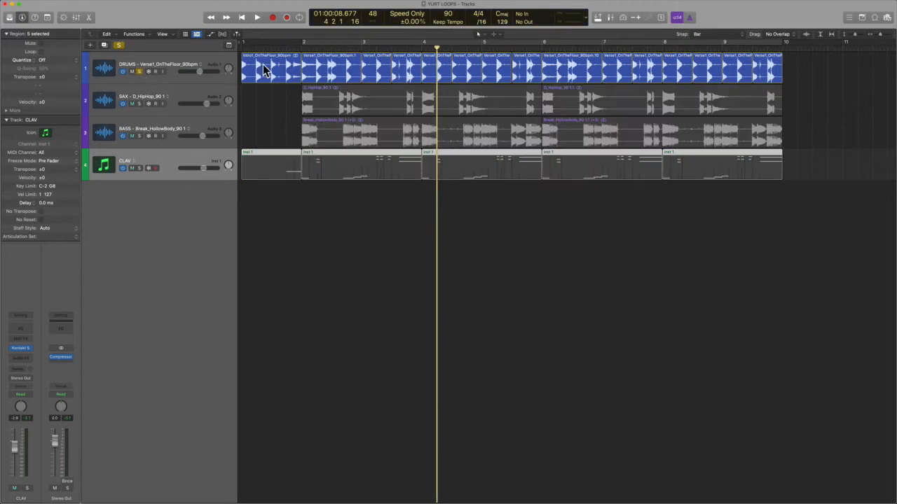
{"action": "left_click", "coordinate": [299, 47]}
{"action": "key", "text": "space"}
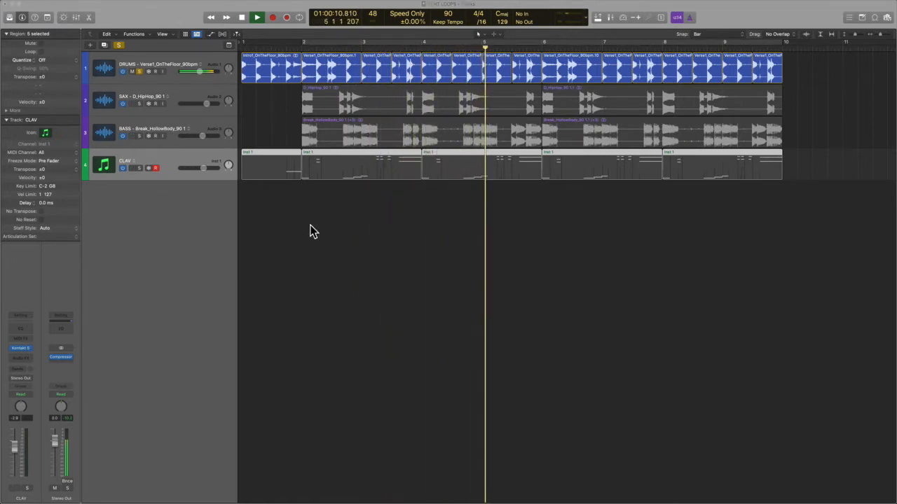
{"action": "left_click", "coordinate": [312, 228]}
{"action": "key", "text": "space"}
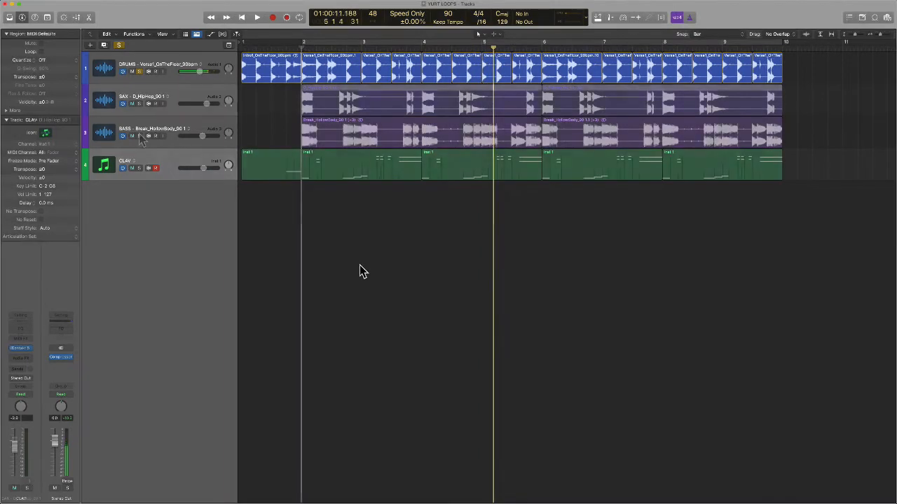
Step: Solo the BASS track during playback, then unsolo it to hear all tracks together and stop
{"action": "left_click", "coordinate": [139, 136]}
{"action": "key", "text": "space"}
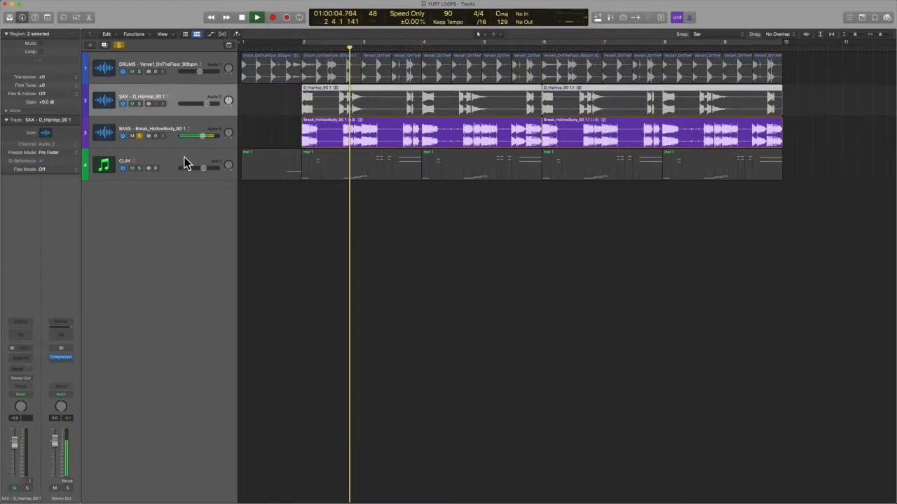
{"action": "left_click", "coordinate": [140, 136]}
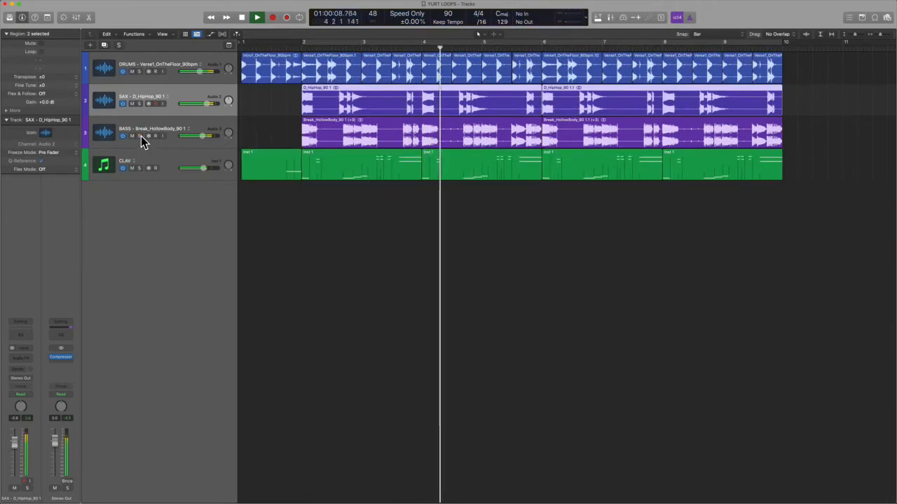
{"action": "key", "text": "space"}
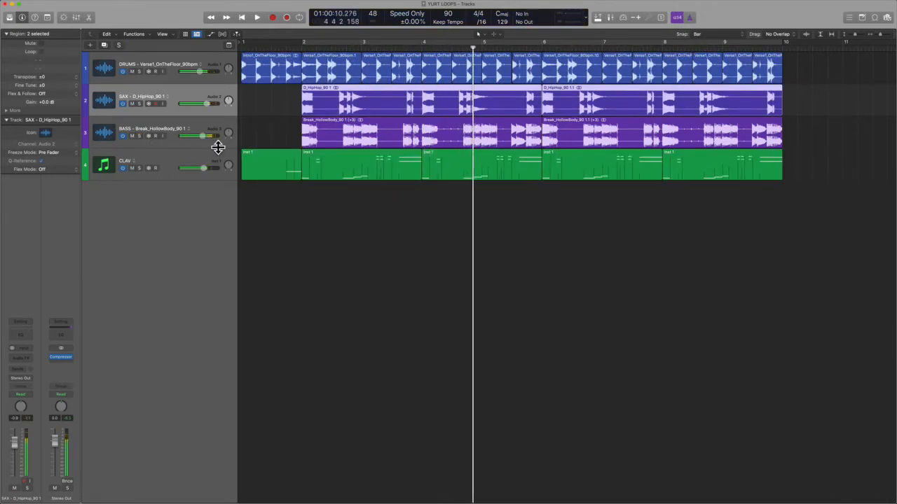
Step: Insert ValhallaVintageVerb on the SAX track and set its mix to 13.2 %
{"action": "left_click", "coordinate": [23, 358]}
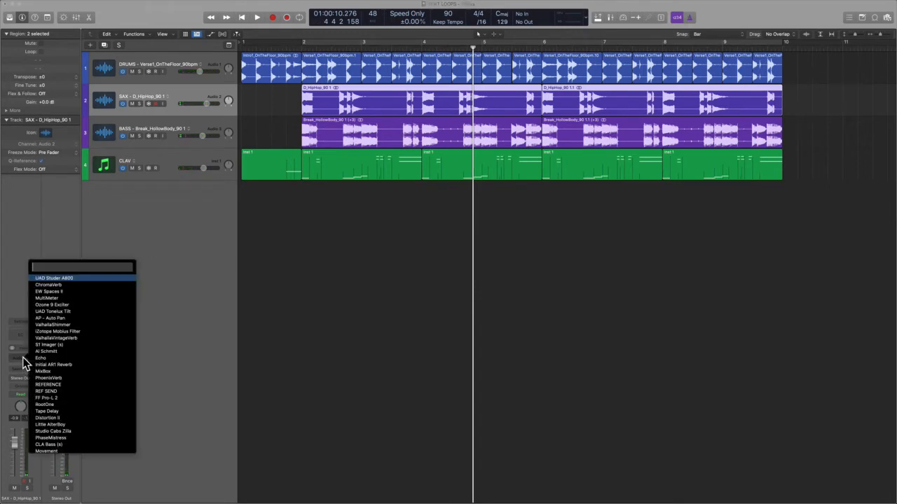
{"action": "type", "text": "valha"}
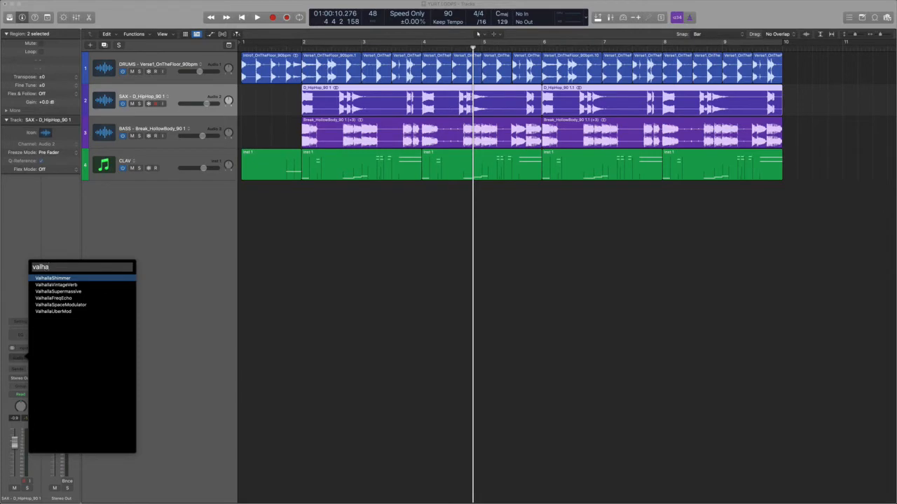
{"action": "key", "text": "Down"}
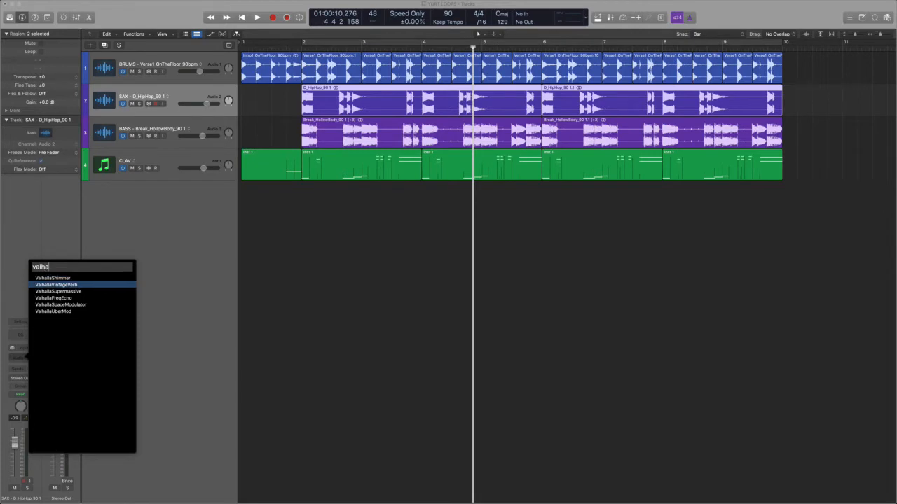
{"action": "key", "text": "Return"}
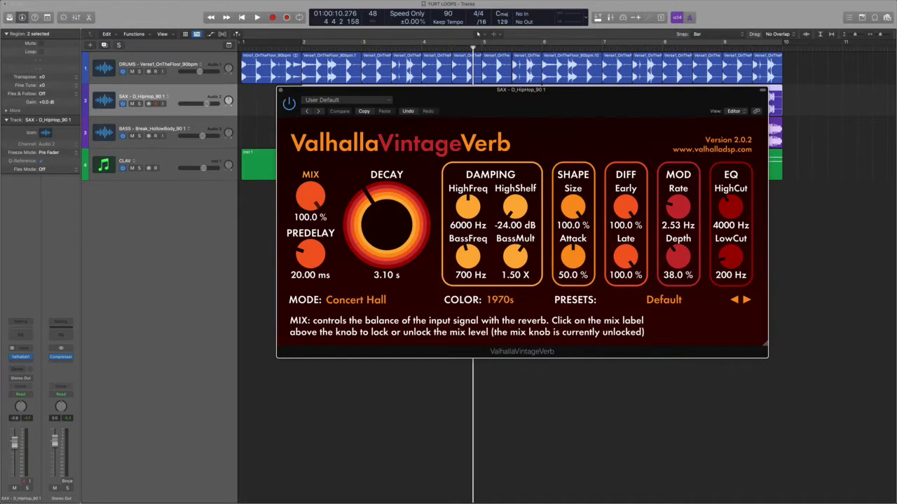
{"action": "left_click_drag", "start_coordinate": [310, 198], "coordinate": [310, 217]}
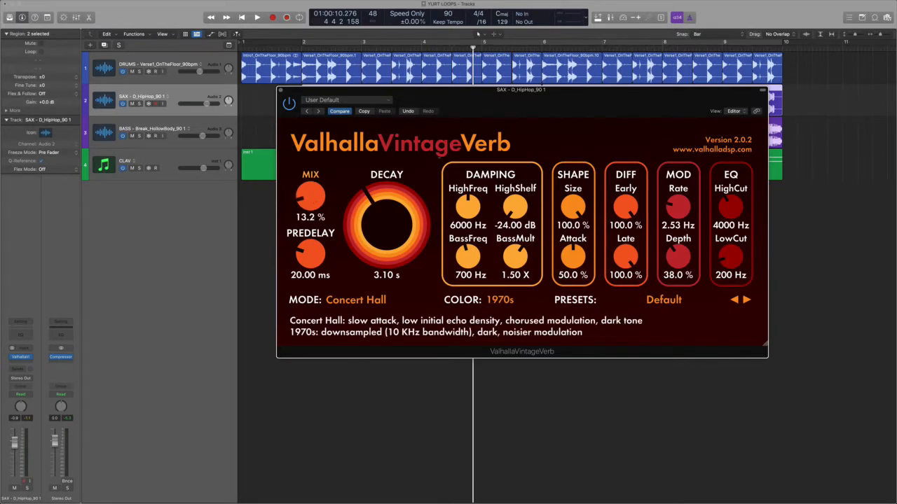
Step: Close the reverb window and play the project from bar 2 to hear the effect on the sax
{"action": "left_click_drag", "start_coordinate": [467, 113], "coordinate": [453, 211]}
{"action": "left_click", "coordinate": [300, 90]}
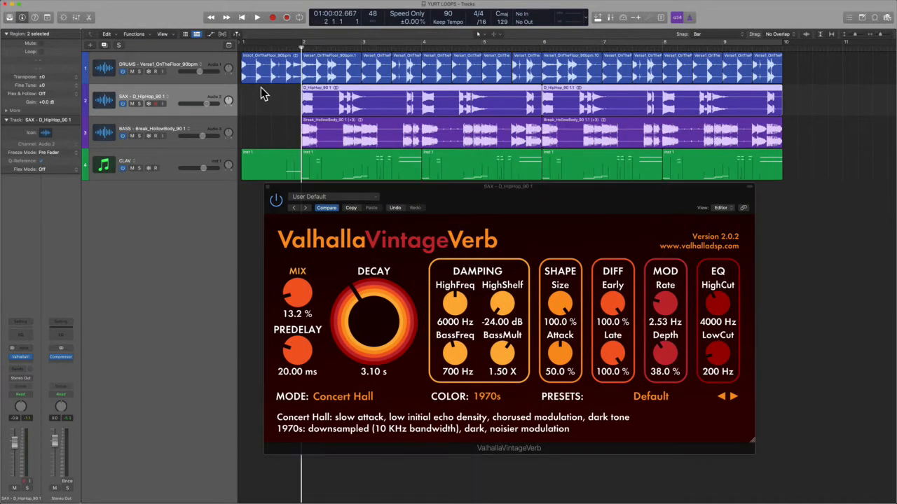
{"action": "left_click", "coordinate": [267, 187]}
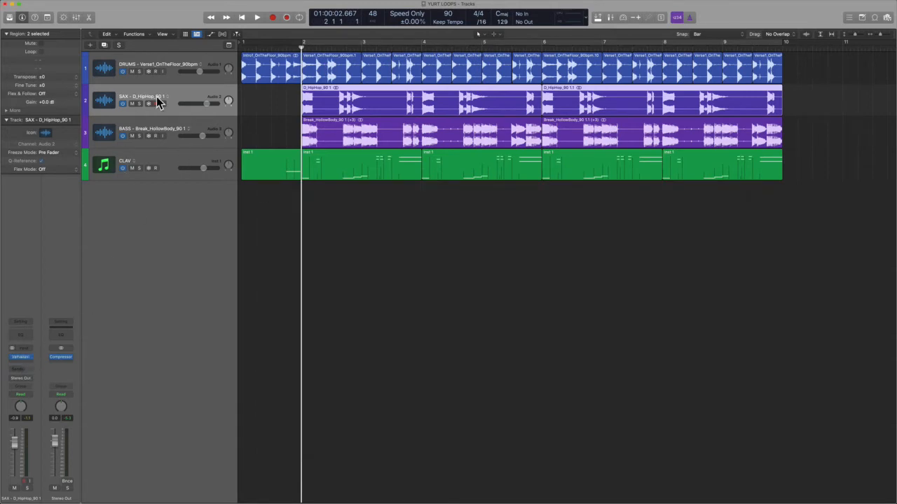
{"action": "left_click", "coordinate": [234, 208]}
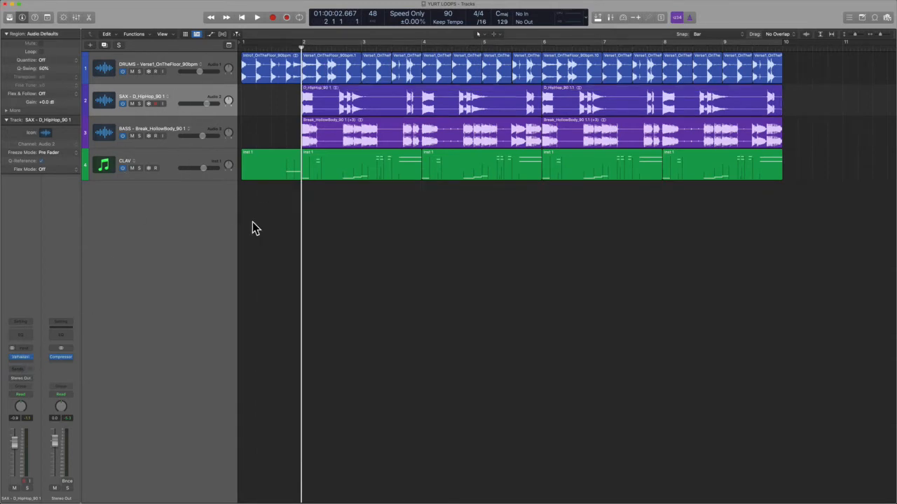
{"action": "key", "text": "space"}
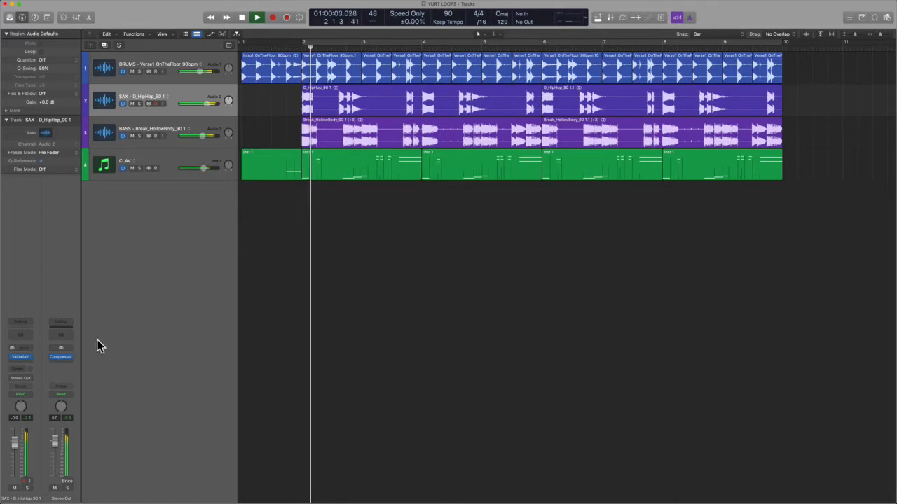
Step: Reopen the SAX track's reverb and shorten its decay to 0.88 s while listening to playback
{"action": "left_click", "coordinate": [21, 357]}
{"action": "key", "text": "space"}
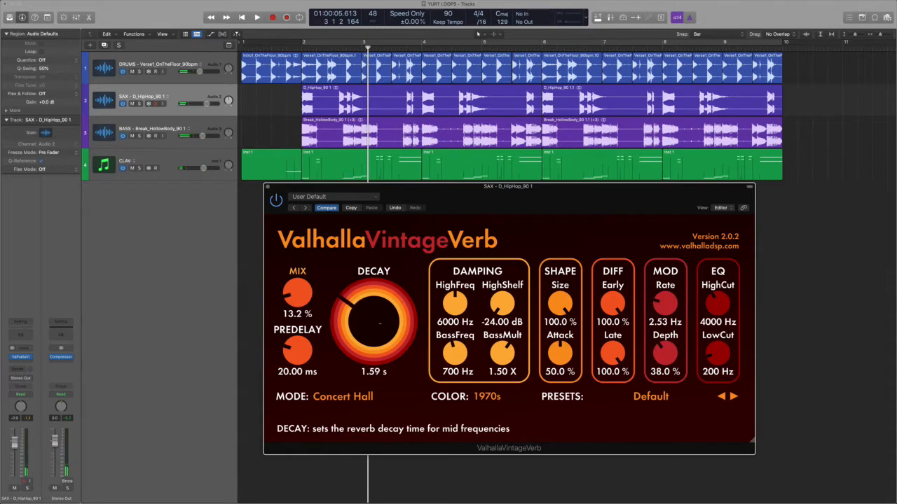
{"action": "left_click", "coordinate": [251, 337]}
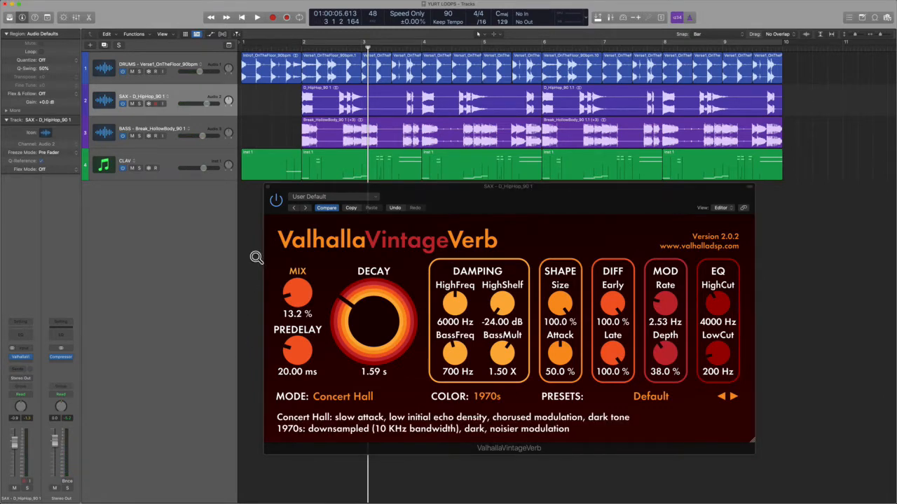
{"action": "key", "text": "space"}
{"action": "left_click_drag", "start_coordinate": [365, 321], "coordinate": [367, 345]}
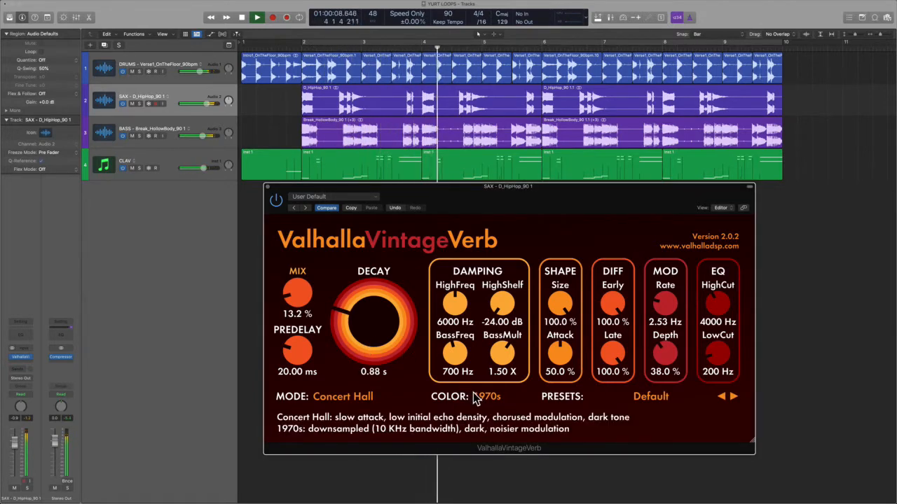
Step: Set the sax reverb's EQ low cut to 300 Hz and high cut to 6060 Hz, check it in playback and close the plug-in
{"action": "left_click_drag", "start_coordinate": [716, 355], "coordinate": [715, 352]}
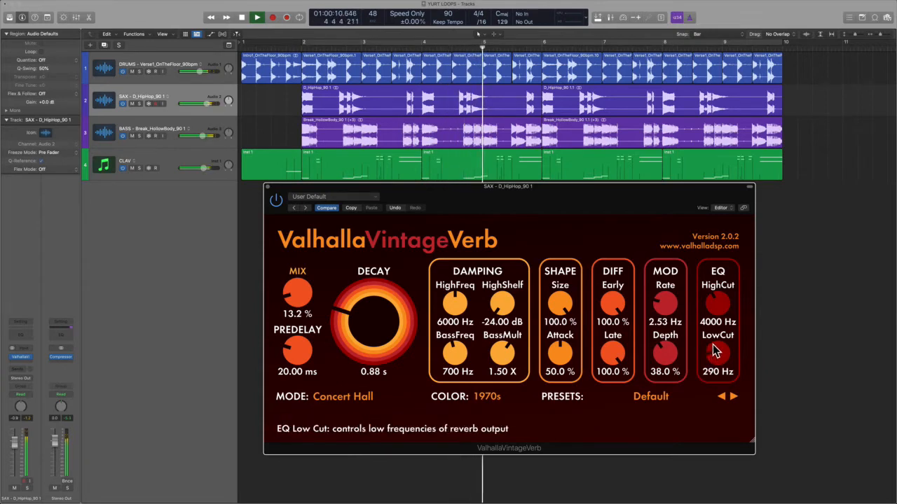
{"action": "key", "text": "space"}
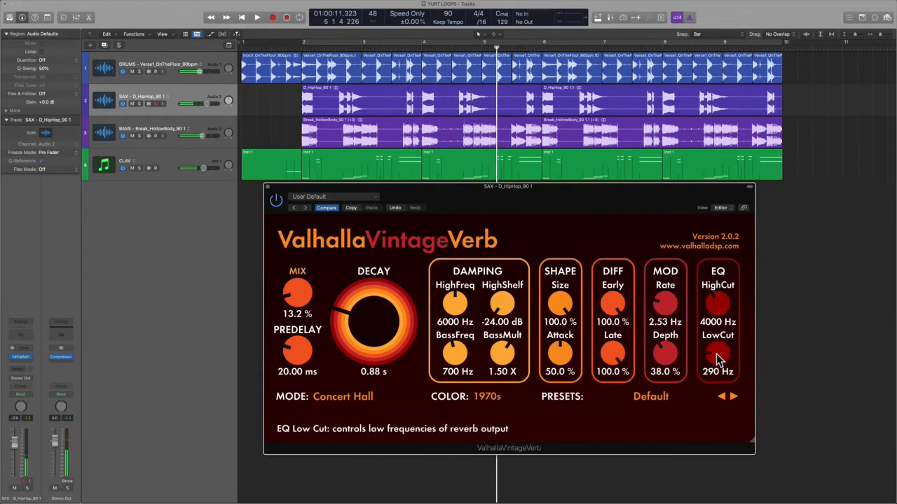
{"action": "left_click_drag", "start_coordinate": [716, 351], "coordinate": [718, 354]}
{"action": "left_click_drag", "start_coordinate": [722, 306], "coordinate": [732, 339]}
{"action": "key", "text": "space"}
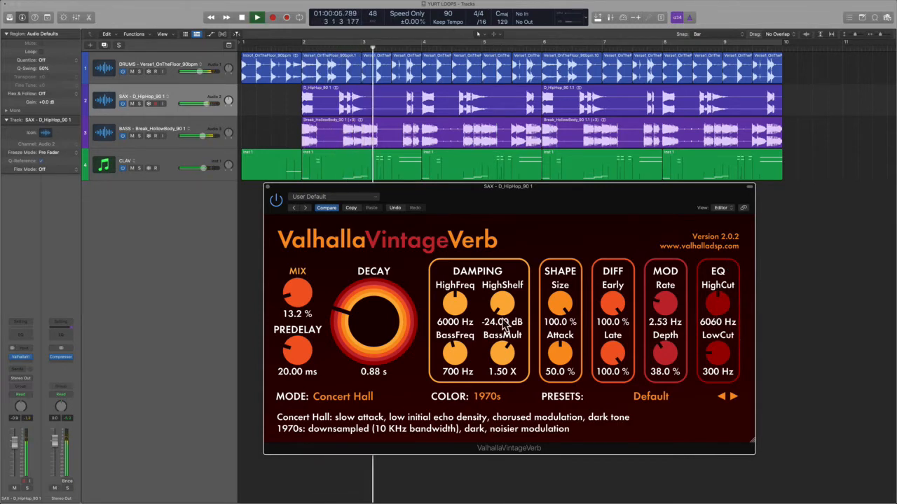
{"action": "left_click", "coordinate": [267, 187]}
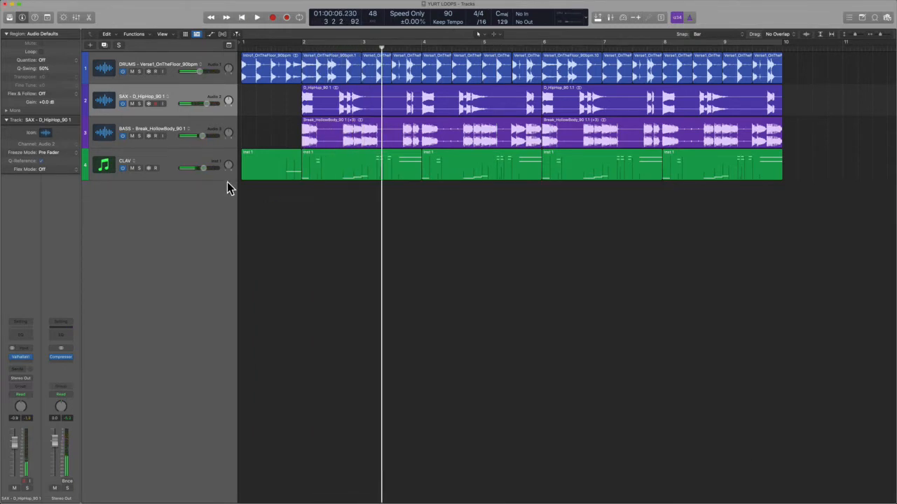
Step: Add a send to Bus 1 on the DRUMS track
{"action": "left_click", "coordinate": [157, 56]}
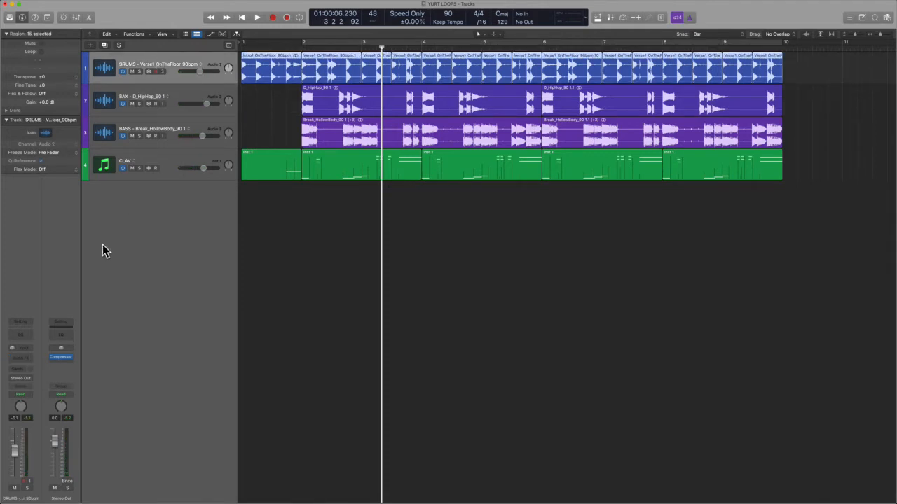
{"action": "left_click", "coordinate": [24, 373]}
{"action": "mouse_move", "coordinate": [25, 379]}
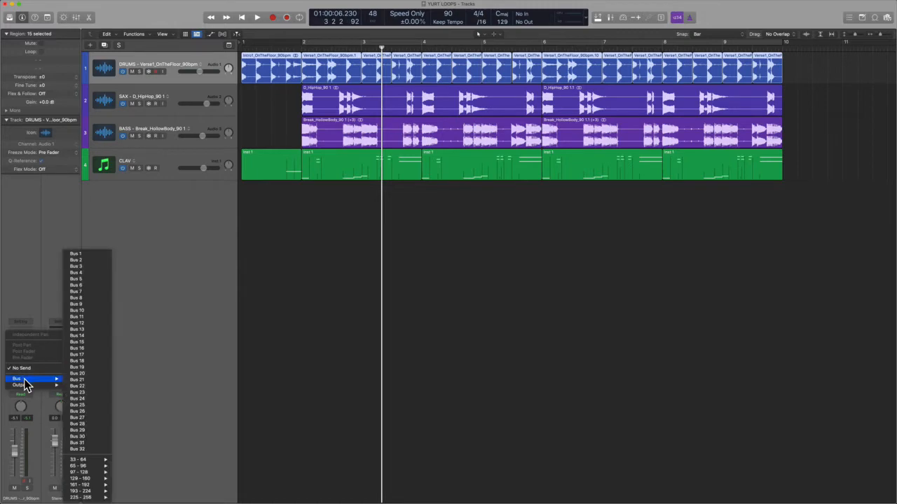
{"action": "left_click", "coordinate": [80, 254]}
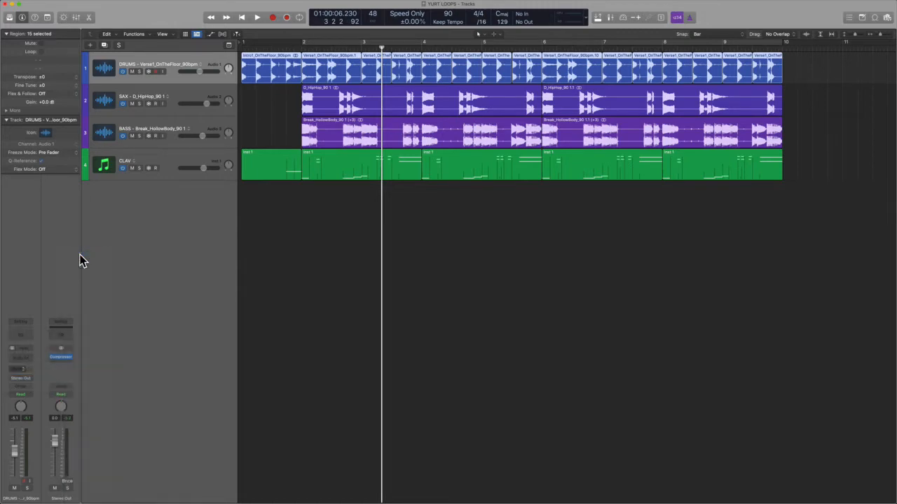
Step: Insert a Compressor on the Aux 1 channel, set its model to Vintage Opto and lower its threshold
{"action": "left_click", "coordinate": [69, 326]}
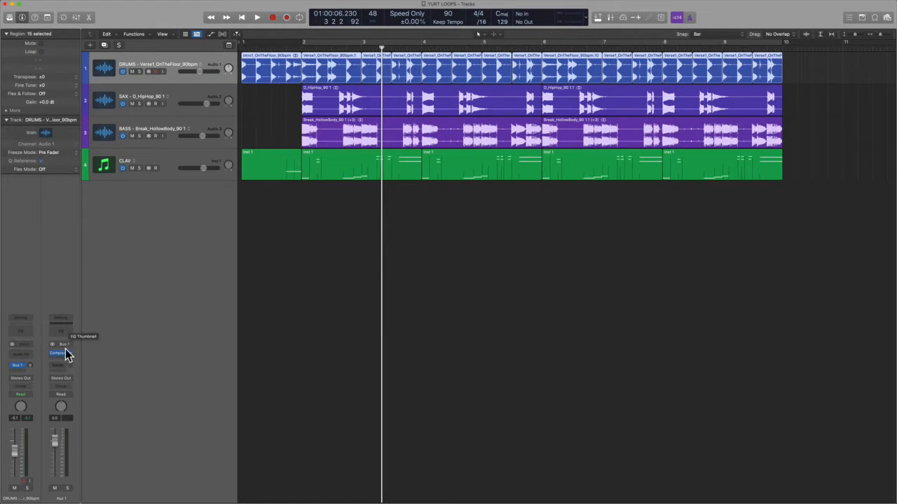
{"action": "left_click", "coordinate": [62, 353]}
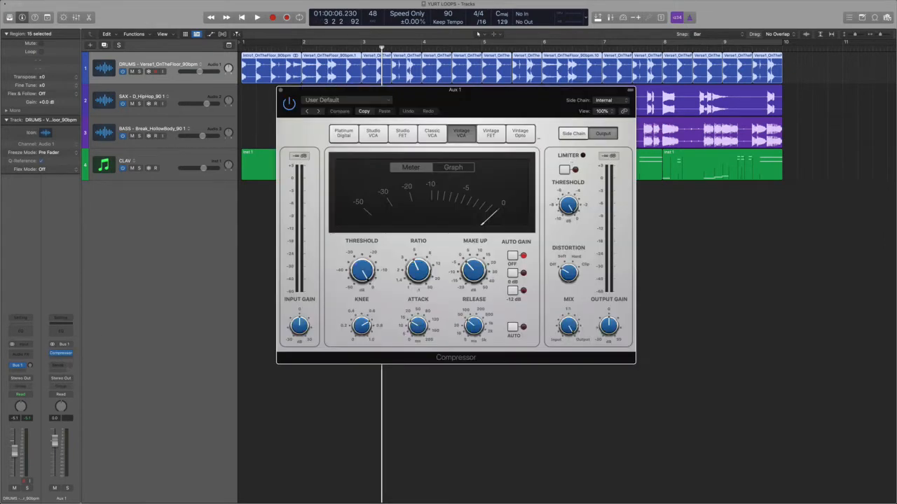
{"action": "left_click", "coordinate": [522, 134]}
{"action": "left_click_drag", "start_coordinate": [362, 272], "coordinate": [363, 289]}
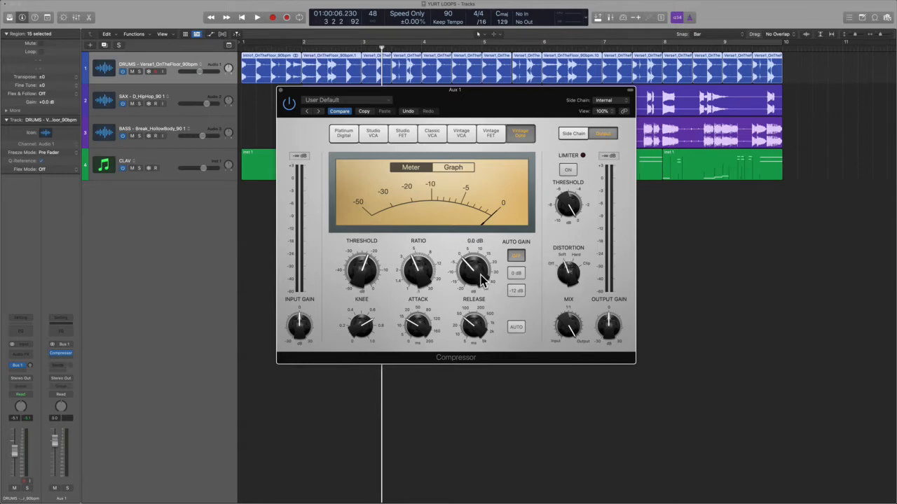
{"action": "left_click_drag", "start_coordinate": [516, 116], "coordinate": [626, 181]}
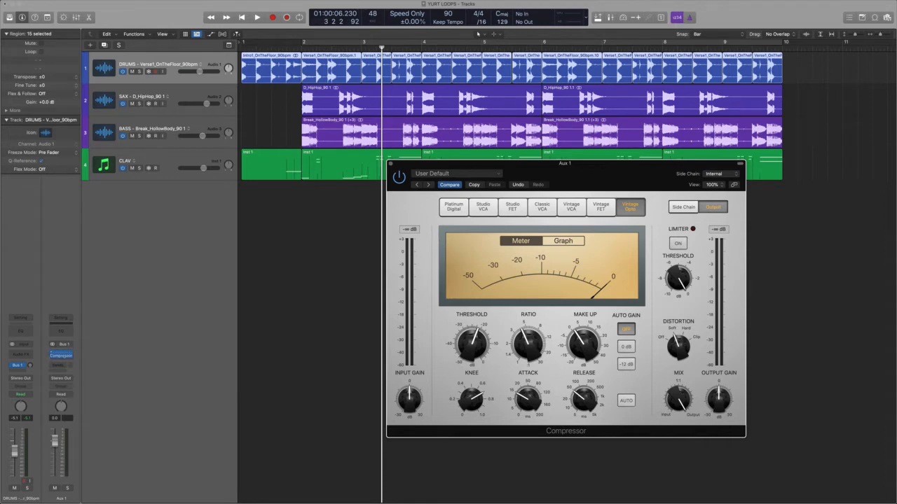
Step: Add a Channel EQ on Aux 1, boosting the 75 Hz low shelf by 24 dB and the 7500 Hz high shelf by 19.5 dB
{"action": "left_click", "coordinate": [62, 356]}
{"action": "left_click", "coordinate": [67, 326]}
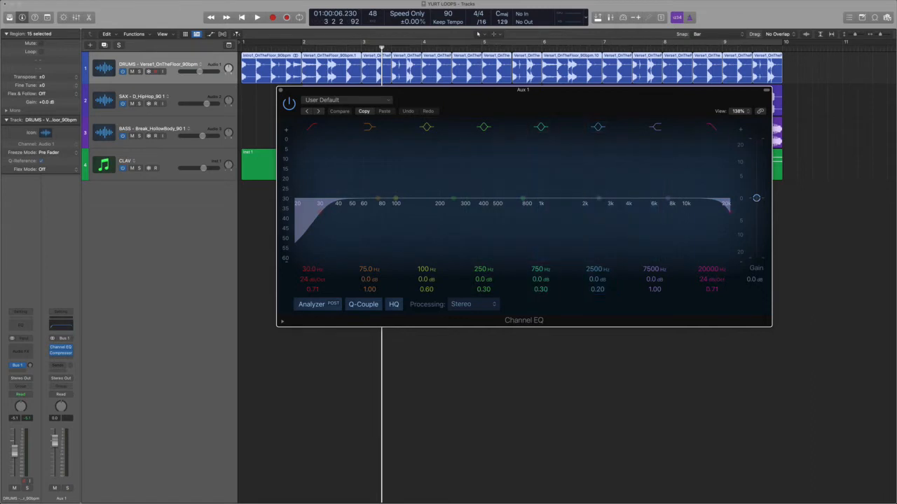
{"action": "mouse_move", "coordinate": [756, 198]}
{"action": "left_mouse_down"}
{"action": "mouse_move", "coordinate": [756, 188]}
{"action": "mouse_move", "coordinate": [756, 204]}
{"action": "left_mouse_up"}
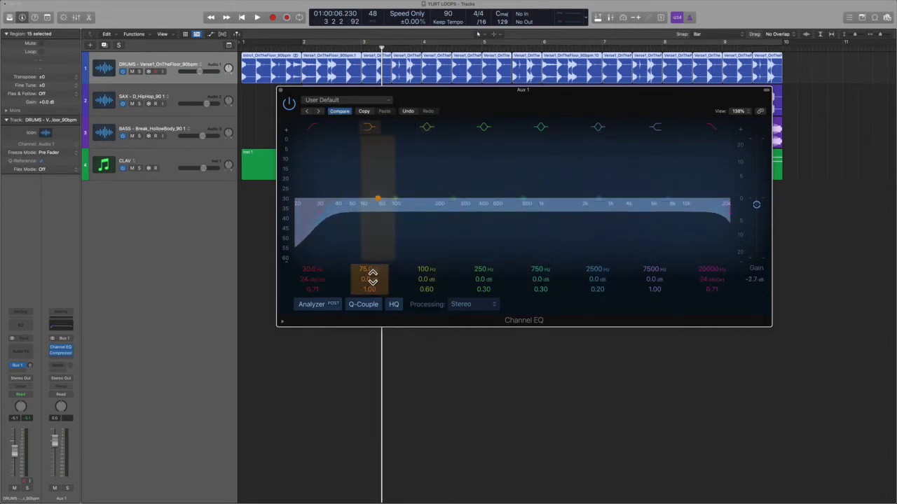
{"action": "left_click_drag", "start_coordinate": [373, 278], "coordinate": [373, 242]}
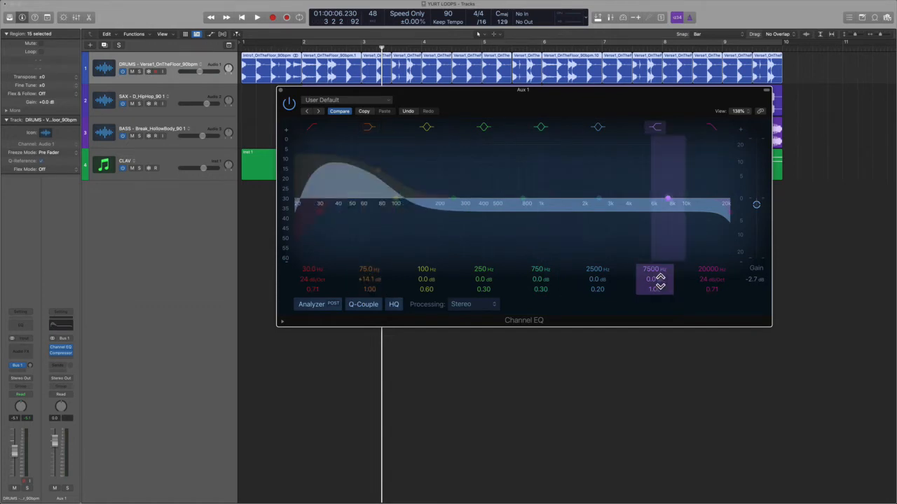
{"action": "left_click_drag", "start_coordinate": [660, 280], "coordinate": [660, 233]}
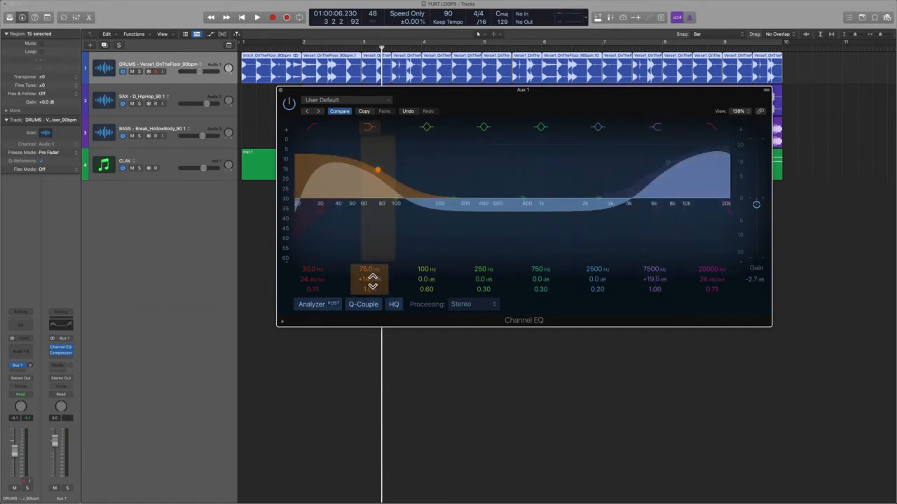
{"action": "left_click_drag", "start_coordinate": [372, 278], "coordinate": [373, 245]}
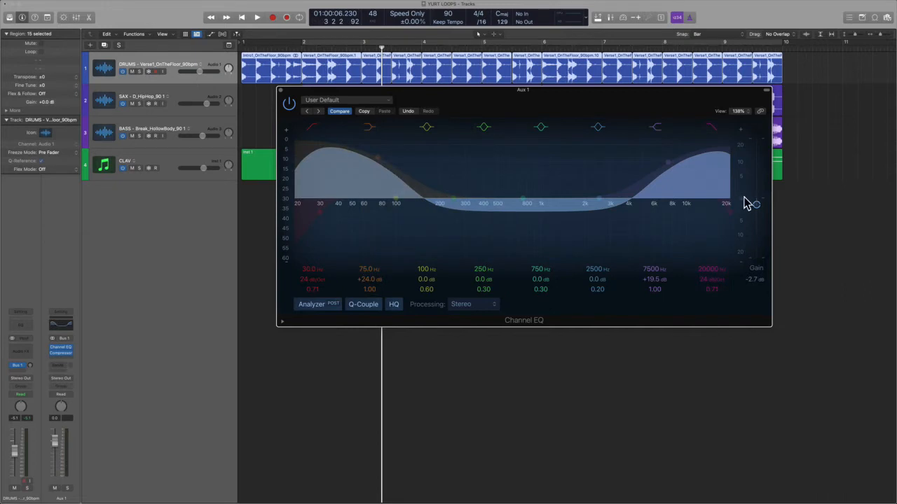
Step: Lower the Aux 1 EQ gain to -5.7 dB, cut 15.9 dB at 555 Hz with a Q of 0.10, and close the plug-in
{"action": "left_click_drag", "start_coordinate": [757, 209], "coordinate": [756, 213]}
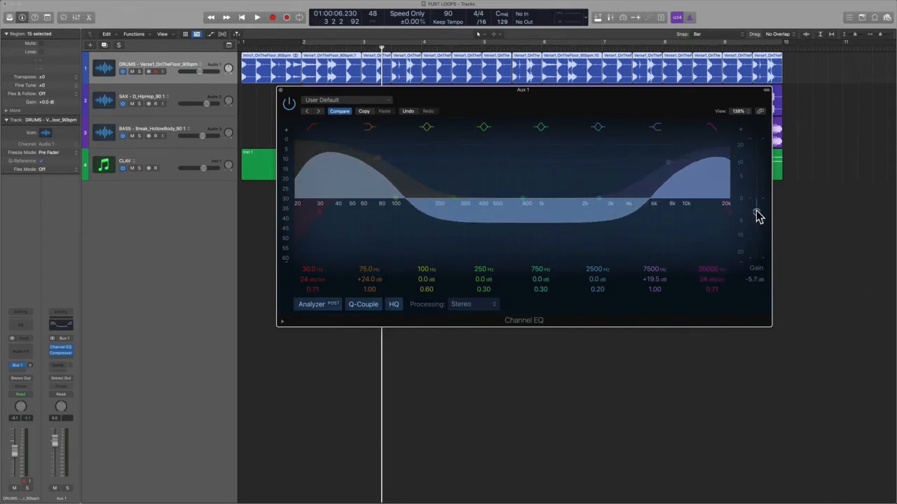
{"action": "mouse_move", "coordinate": [524, 204]}
{"action": "left_mouse_down"}
{"action": "mouse_move", "coordinate": [523, 242]}
{"action": "mouse_move", "coordinate": [505, 254]}
{"action": "left_mouse_up"}
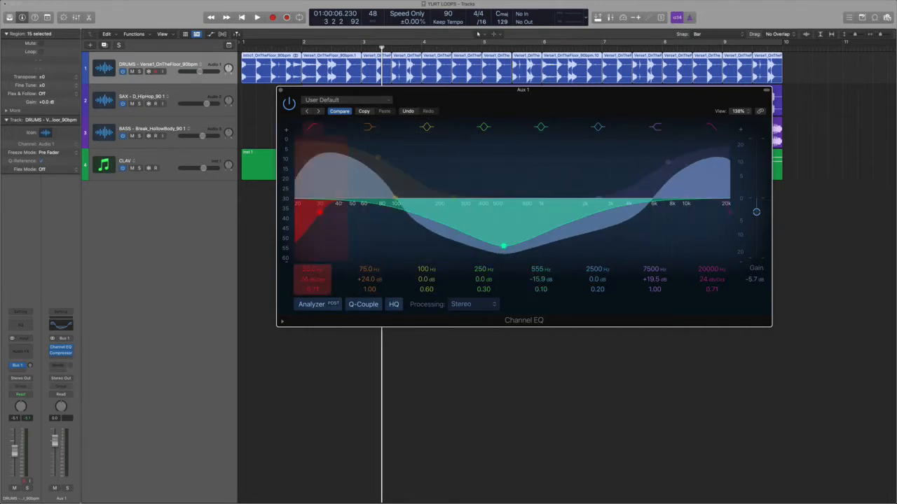
{"action": "left_click", "coordinate": [280, 90]}
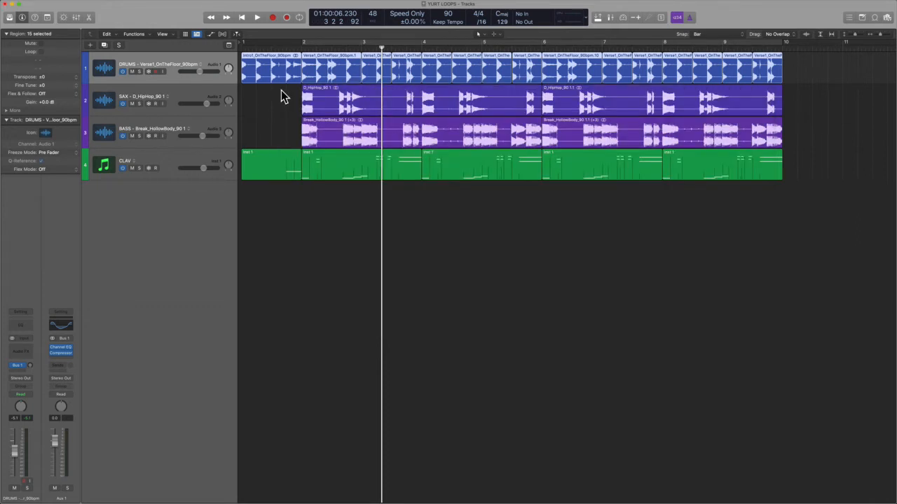
Step: Solo the DRUMS track and raise its Bus 1 send level during playback
{"action": "key", "text": "s"}
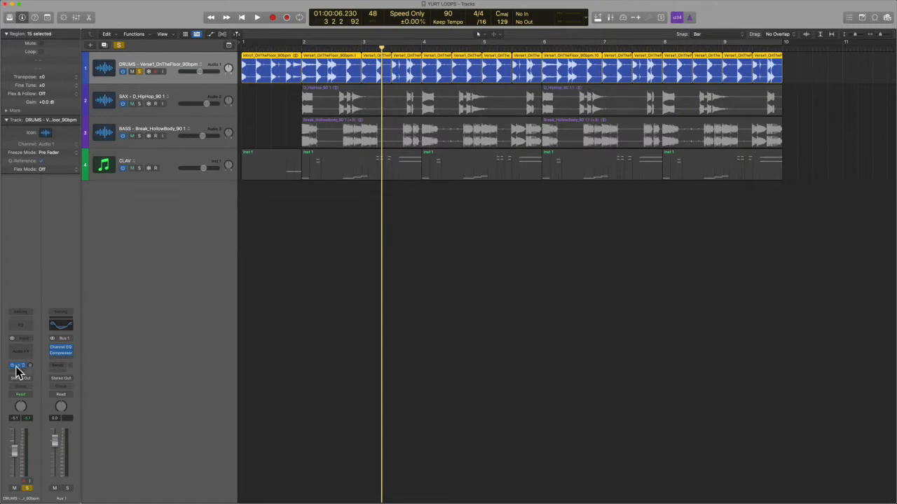
{"action": "key", "text": "space"}
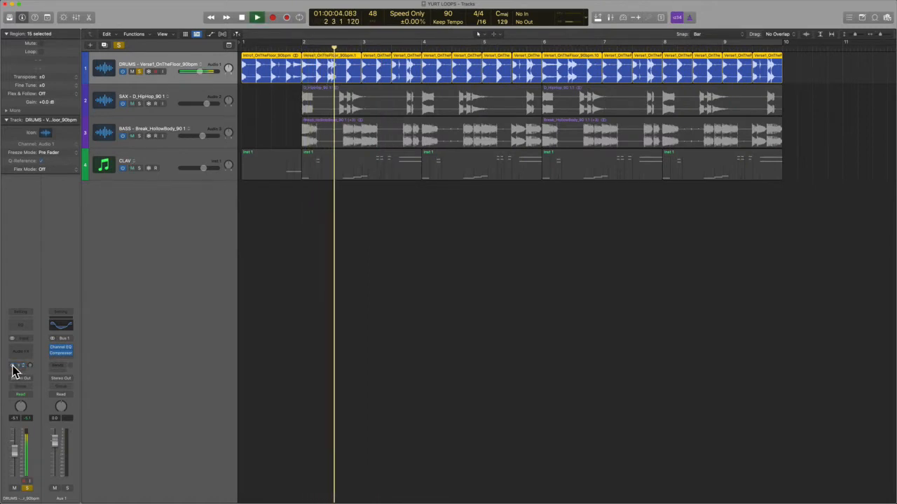
{"action": "left_click_drag", "start_coordinate": [24, 370], "coordinate": [28, 372]}
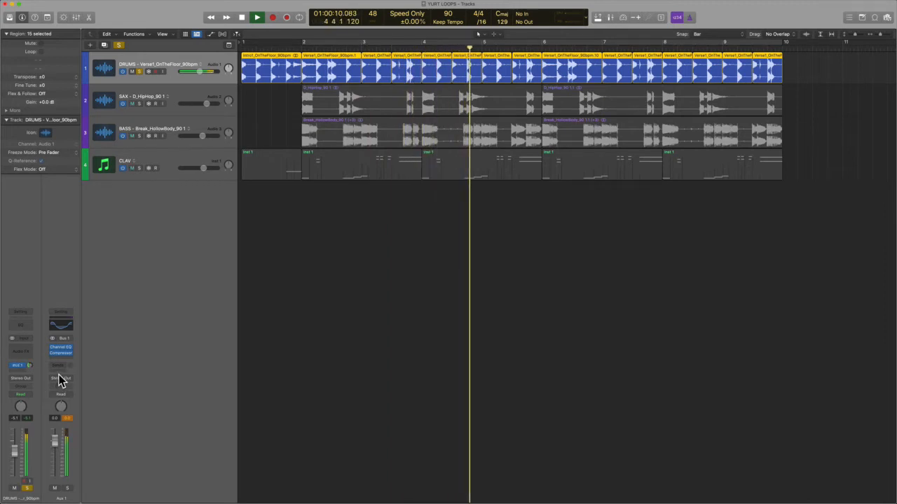
Step: Move the Channel EQ below the Compressor on Aux 1 and compare the soloed drums with the Bus 1 send bypassed and active
{"action": "mouse_move", "coordinate": [63, 354]}
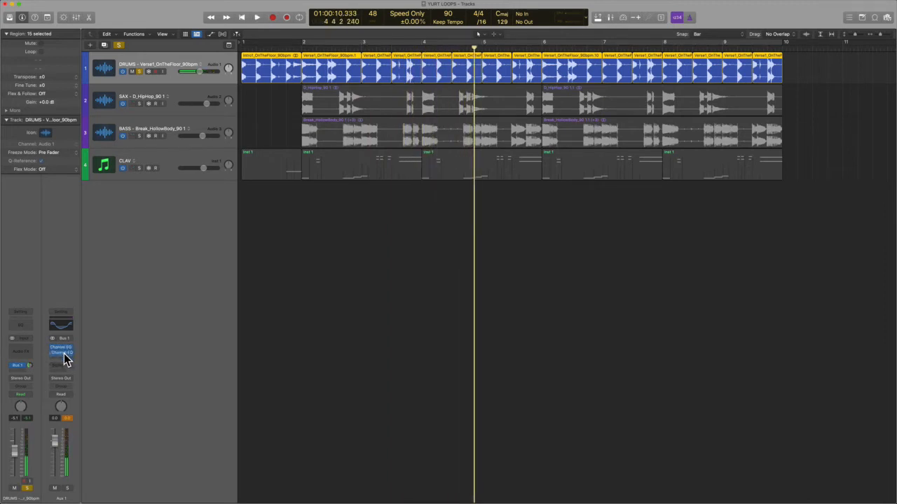
{"action": "left_click", "coordinate": [64, 357]}
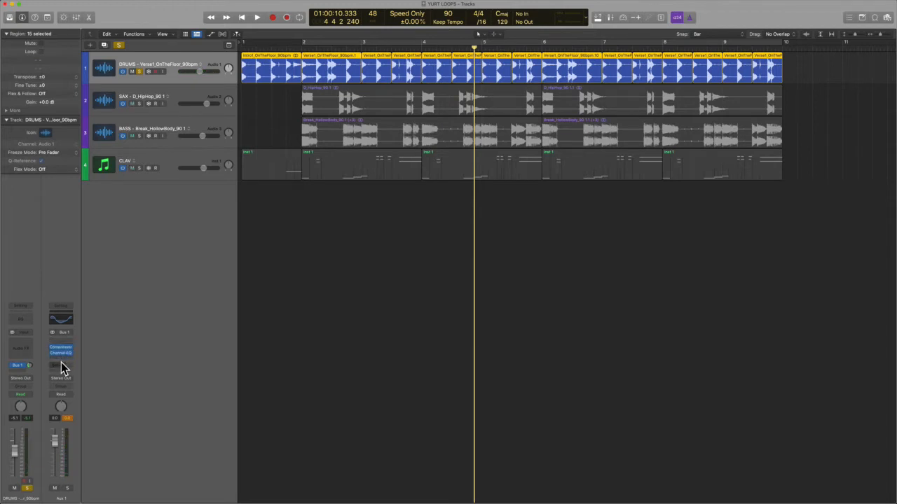
{"action": "left_click", "coordinate": [21, 369]}
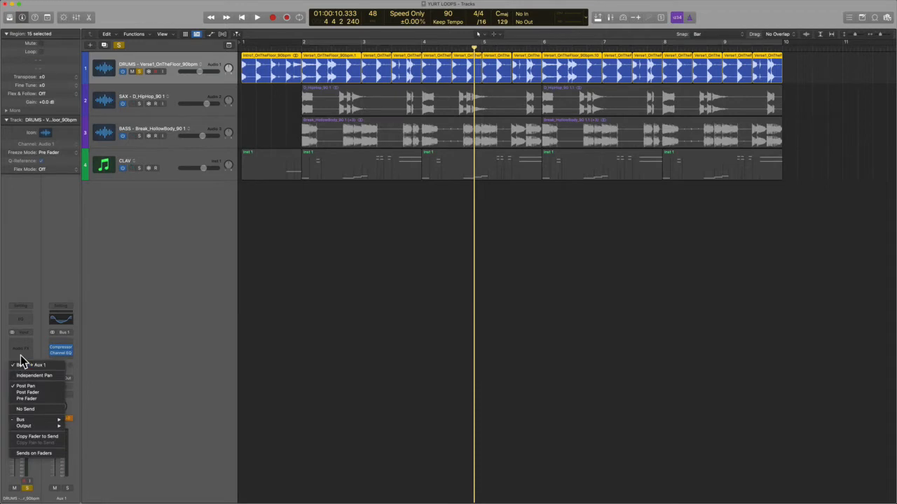
{"action": "left_click", "coordinate": [20, 364]}
{"action": "key", "text": "space"}
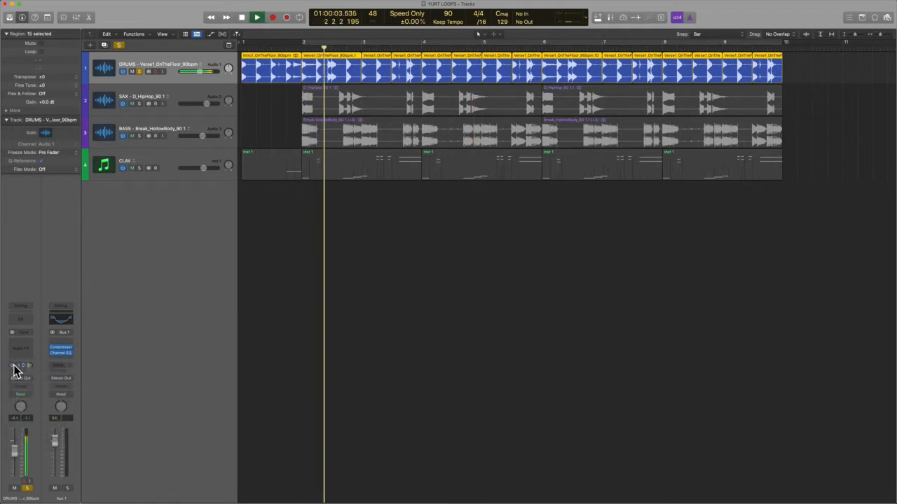
{"action": "left_click", "coordinate": [17, 365]}
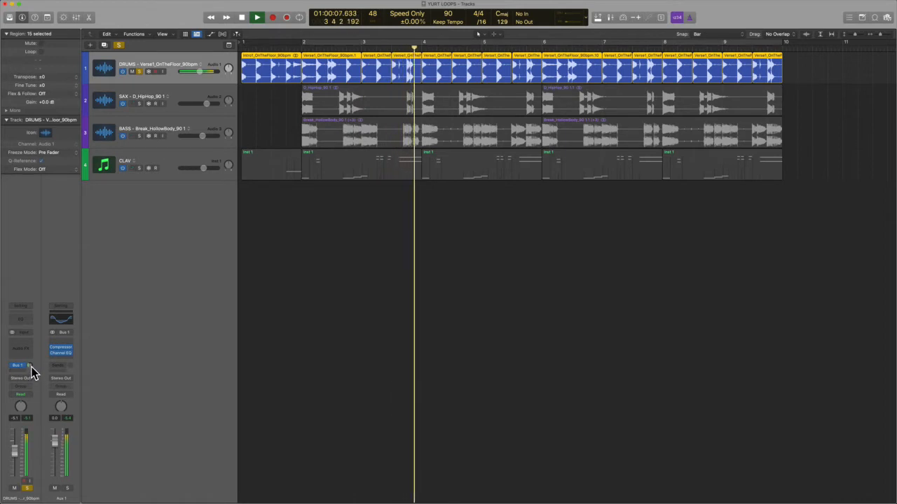
{"action": "left_click", "coordinate": [12, 367]}
{"action": "left_click", "coordinate": [14, 368]}
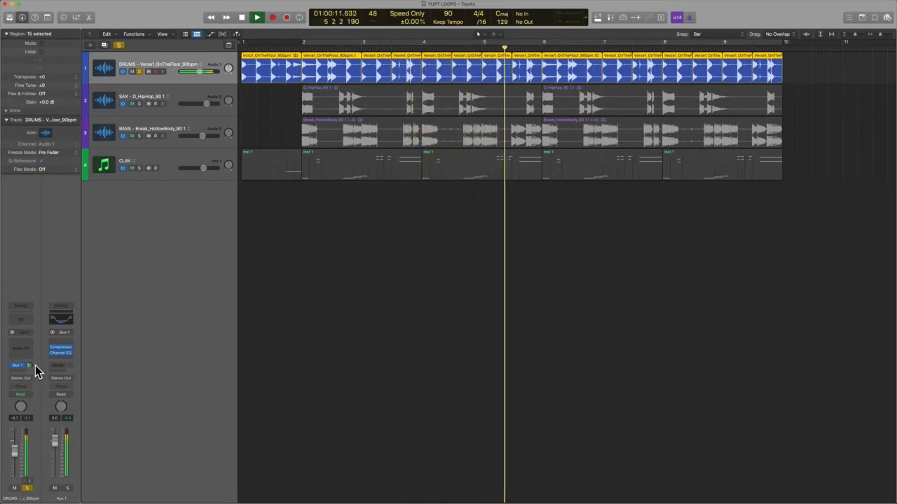
{"action": "key", "text": "space"}
Step: Unsolo the DRUMS track and listen to the full mix
{"action": "left_click", "coordinate": [140, 73]}
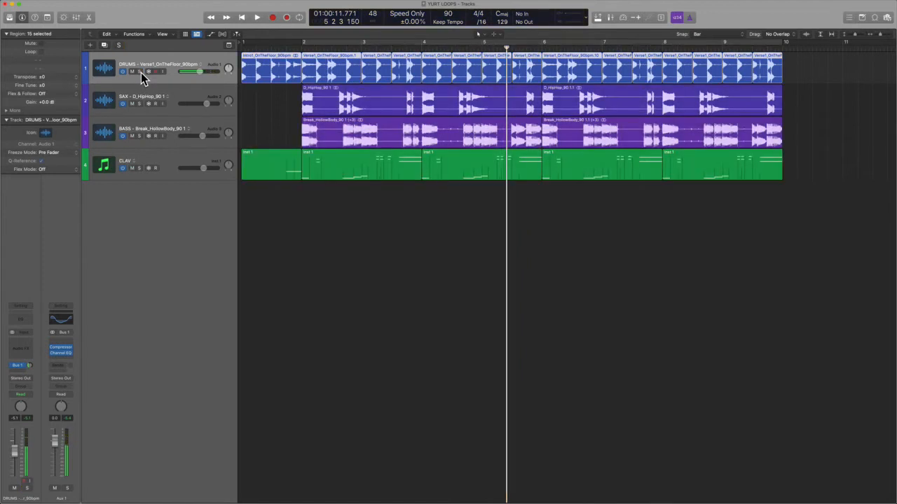
{"action": "left_click", "coordinate": [287, 211]}
{"action": "key", "text": "space"}
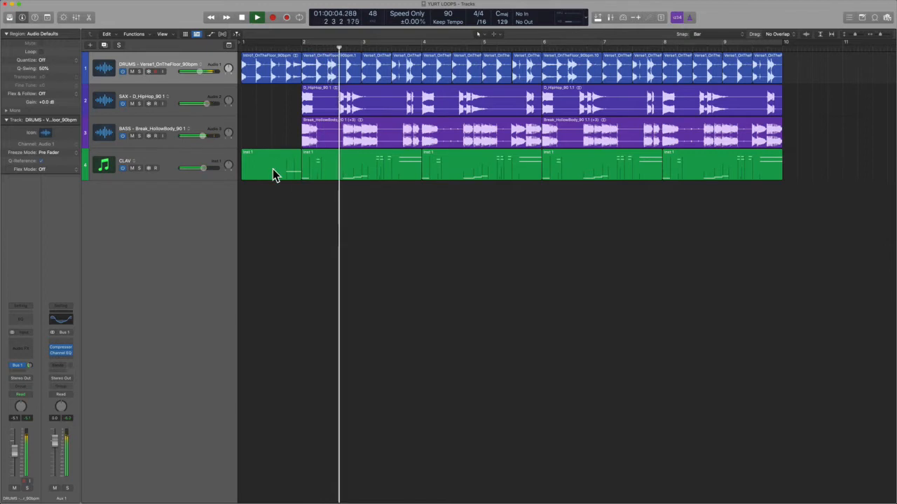
{"action": "key", "text": "space"}
Step: Insert a Compressor using the Vintage VCA model on the BASS track and lower its threshold
{"action": "left_click", "coordinate": [200, 128]}
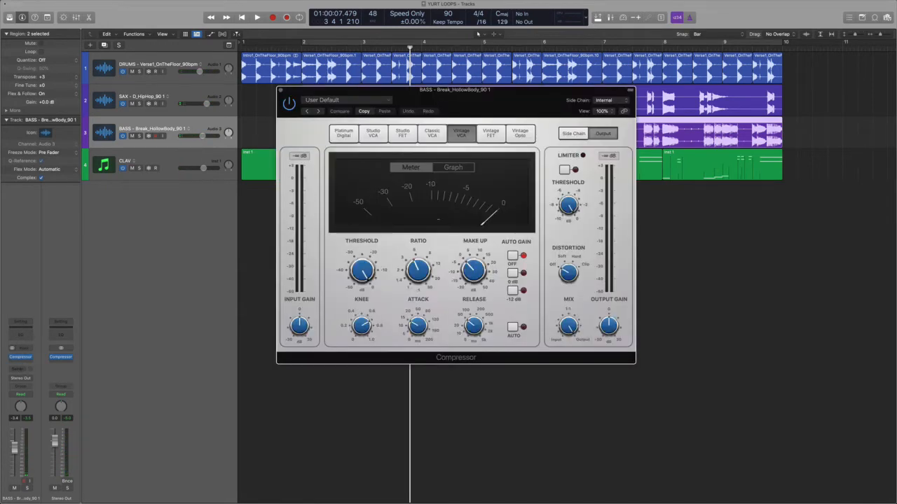
{"action": "left_click_drag", "start_coordinate": [510, 106], "coordinate": [542, 203]}
{"action": "left_click_drag", "start_coordinate": [412, 372], "coordinate": [411, 391]}
{"action": "left_click", "coordinate": [335, 145]}
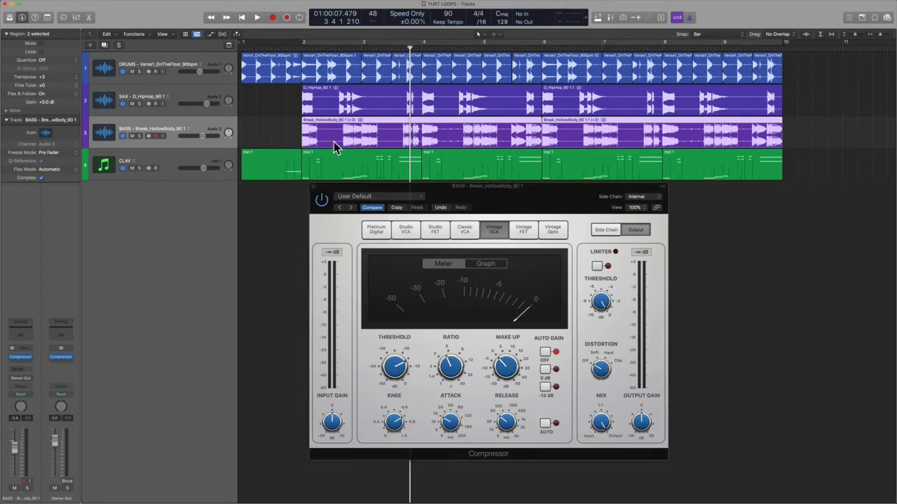
Step: Turn on auto release in the bass compressor while listening to playback, stop and close the plug-in
{"action": "key", "text": "space"}
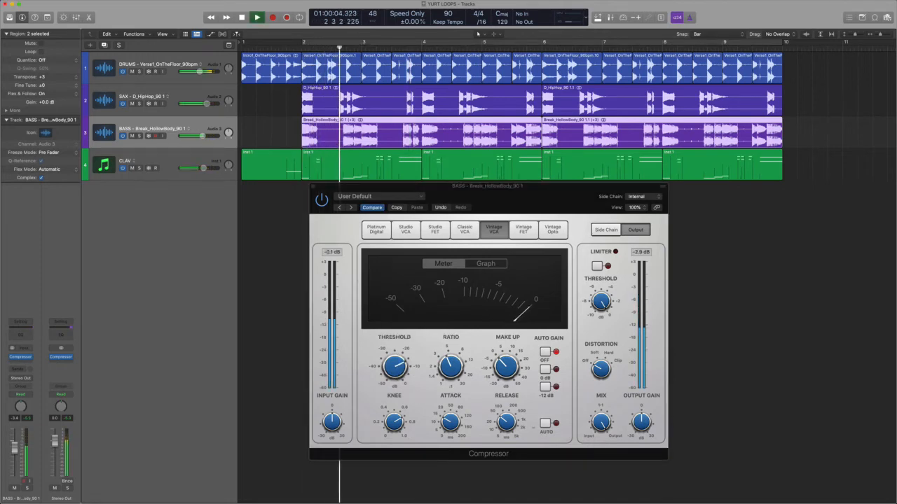
{"action": "left_click", "coordinate": [460, 365]}
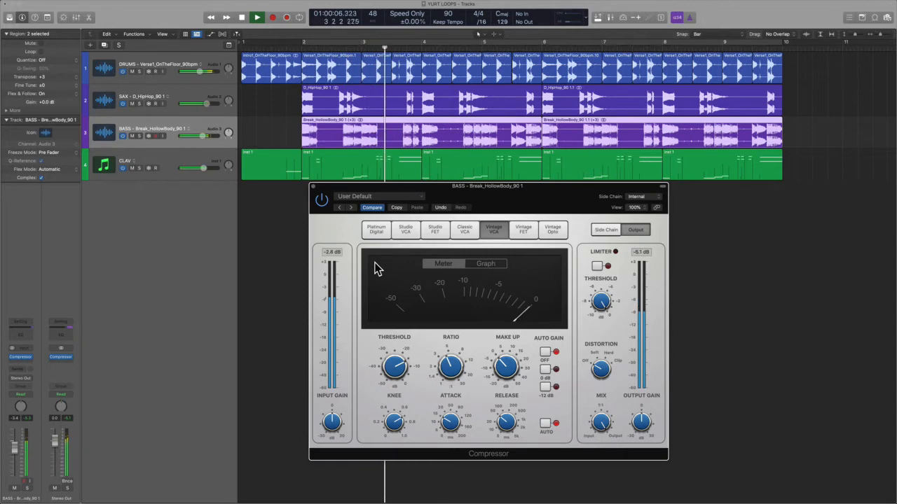
{"action": "key", "text": "space"}
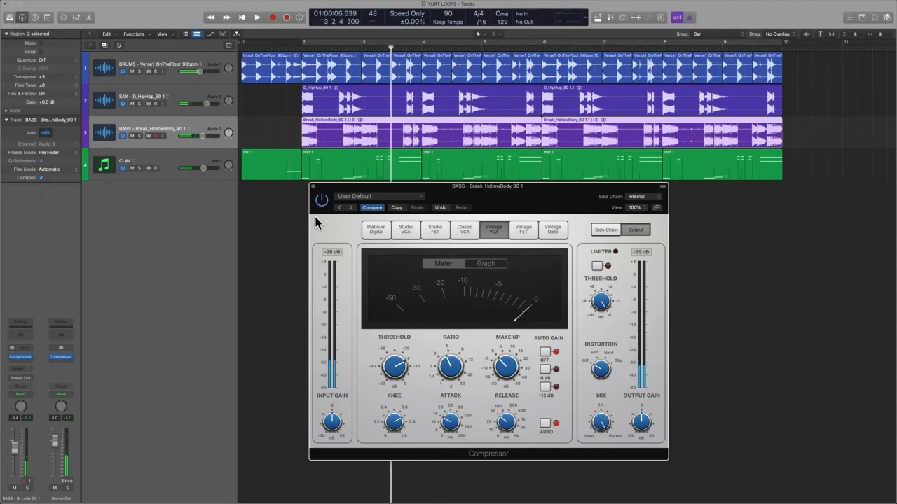
{"action": "left_click", "coordinate": [313, 187]}
{"action": "left_click", "coordinate": [306, 208]}
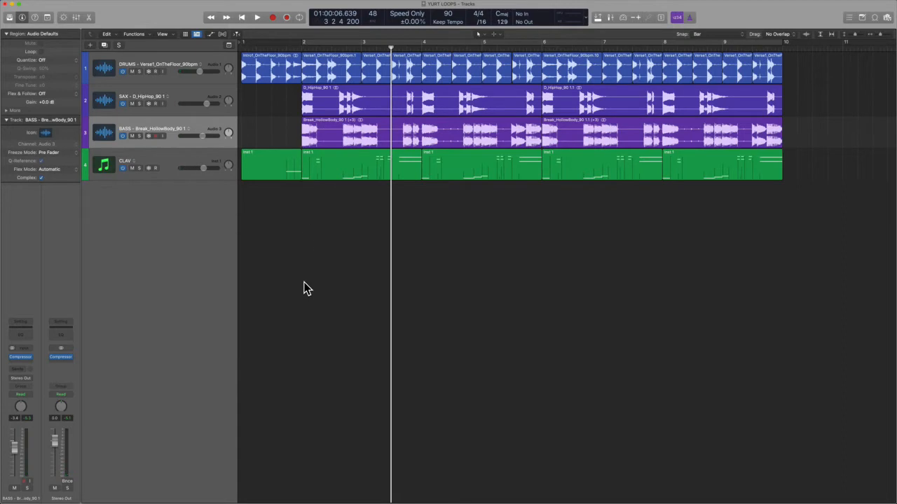
Step: Switch to the sample browser and load the RackTomA Yindie 1 sample into a new Quick Sampler track below CLAV
{"action": "key", "text": "ctrl+Right"}
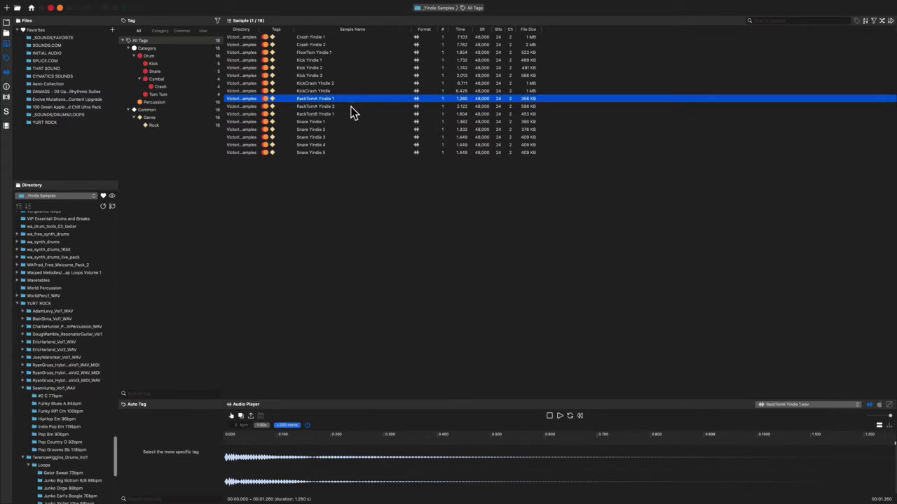
{"action": "left_click", "coordinate": [350, 107]}
{"action": "left_click", "coordinate": [346, 100]}
{"action": "left_click_drag", "start_coordinate": [317, 102], "coordinate": [147, 202]}
{"action": "key", "text": "ctrl+Left"}
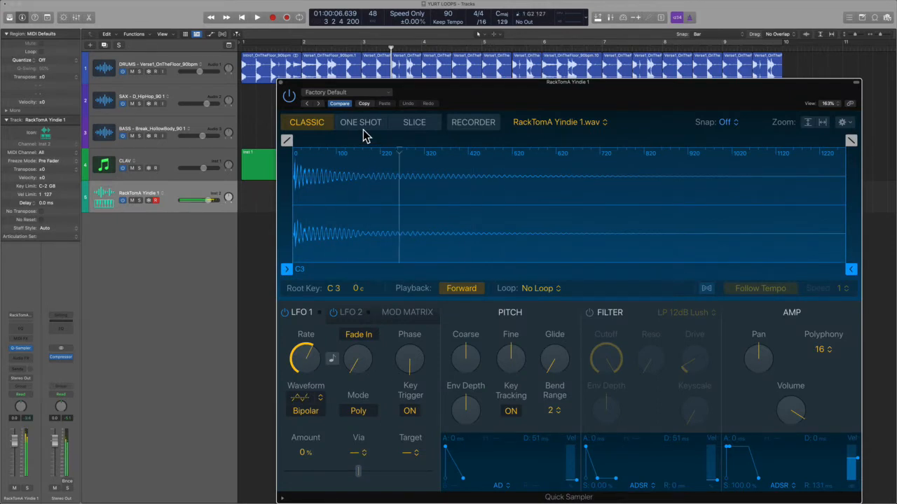
{"action": "left_click", "coordinate": [281, 82]}
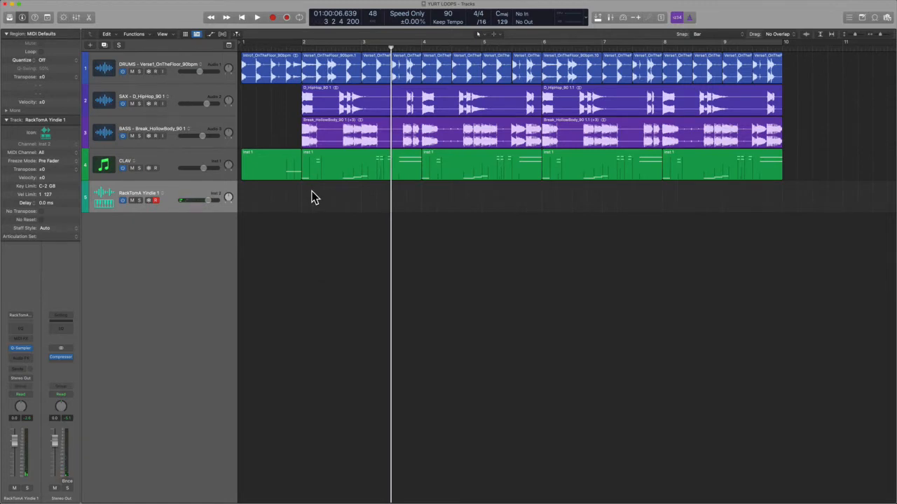
Step: Create a pattern region at bar 2 on the RackTomA Yindie 1 track, activate its first step and shorten it to one bar
{"action": "right_click", "coordinate": [313, 197]}
{"action": "left_click", "coordinate": [339, 201]}
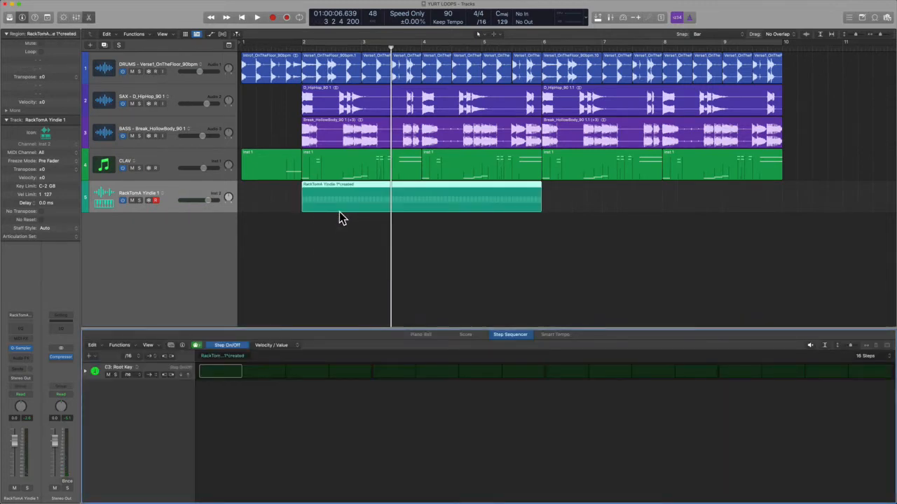
{"action": "left_click", "coordinate": [219, 374]}
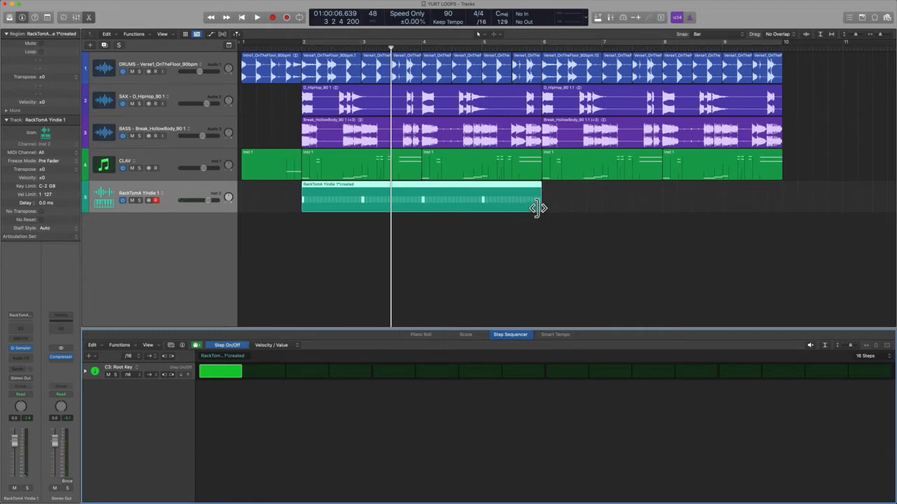
{"action": "left_click_drag", "start_coordinate": [538, 206], "coordinate": [354, 223]}
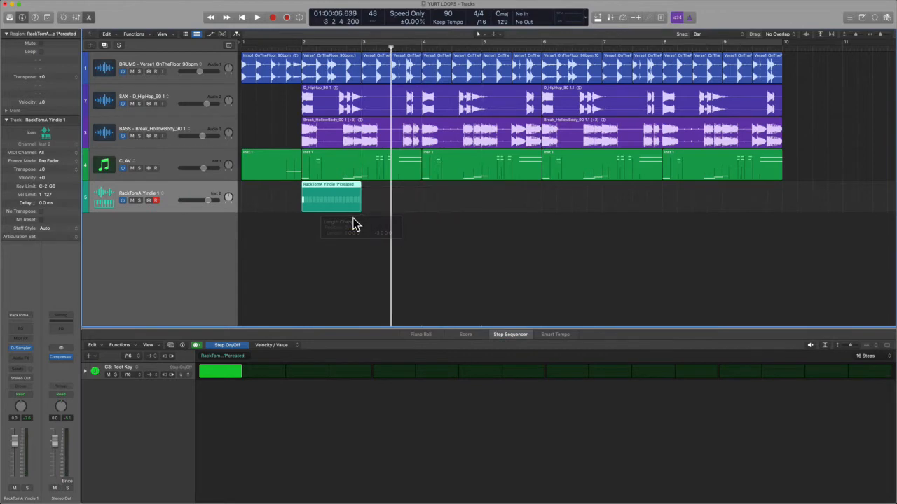
Step: Move the tom pattern region to bar 1 during playback, deselect it and return the playhead to the project start
{"action": "left_click", "coordinate": [264, 206]}
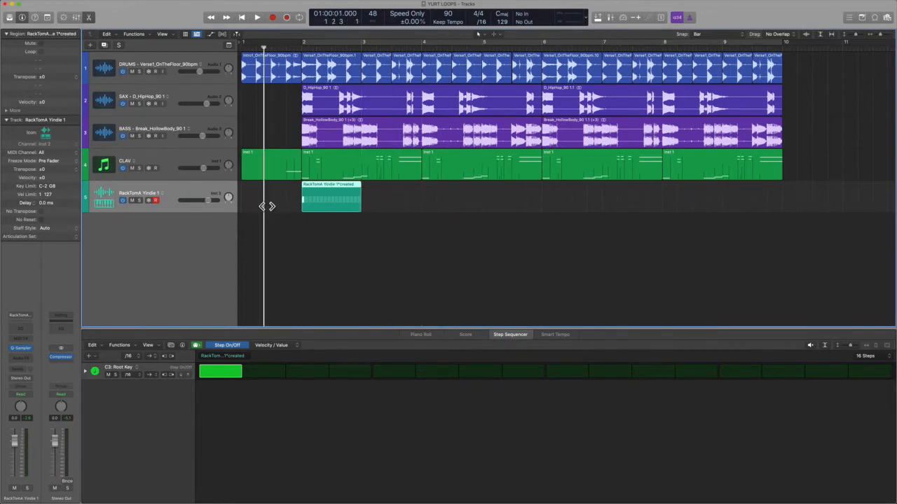
{"action": "key", "text": "space"}
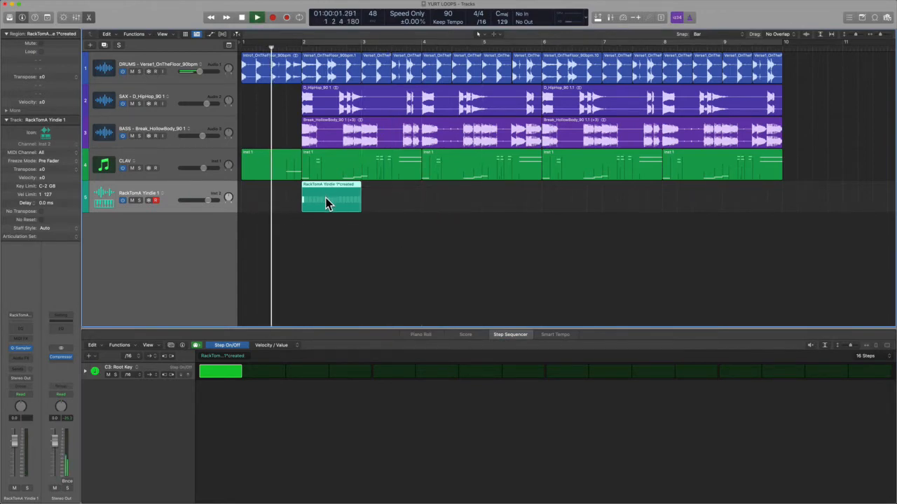
{"action": "left_click_drag", "start_coordinate": [333, 199], "coordinate": [278, 206]}
{"action": "key", "text": "super+Right"}
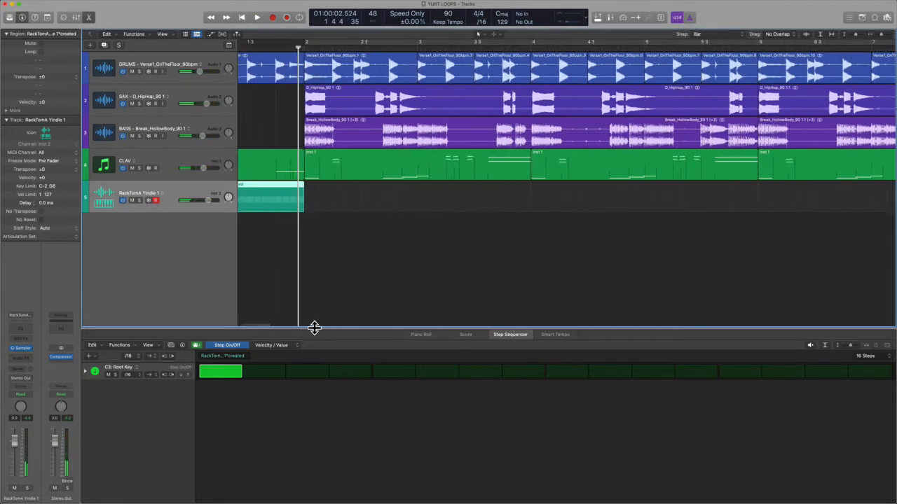
{"action": "left_click", "coordinate": [354, 325]}
{"action": "key", "text": "Return"}
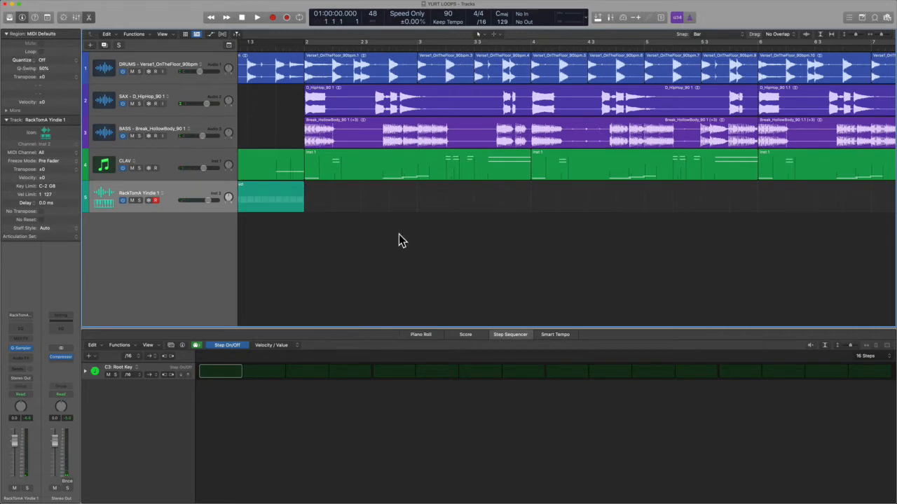
Step: Play the intro, stop, and try to activate the thirteenth step of the rack tom pattern
{"action": "key", "text": "space"}
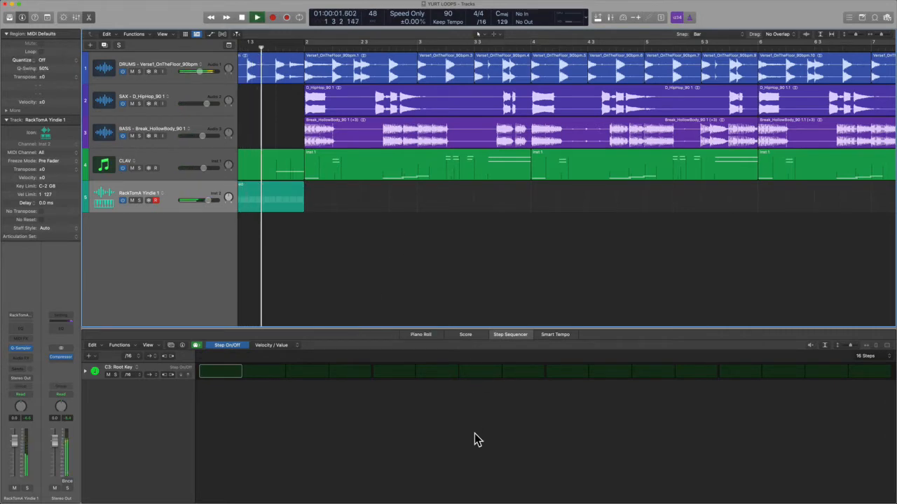
{"action": "key", "text": "space"}
{"action": "left_click", "coordinate": [735, 375]}
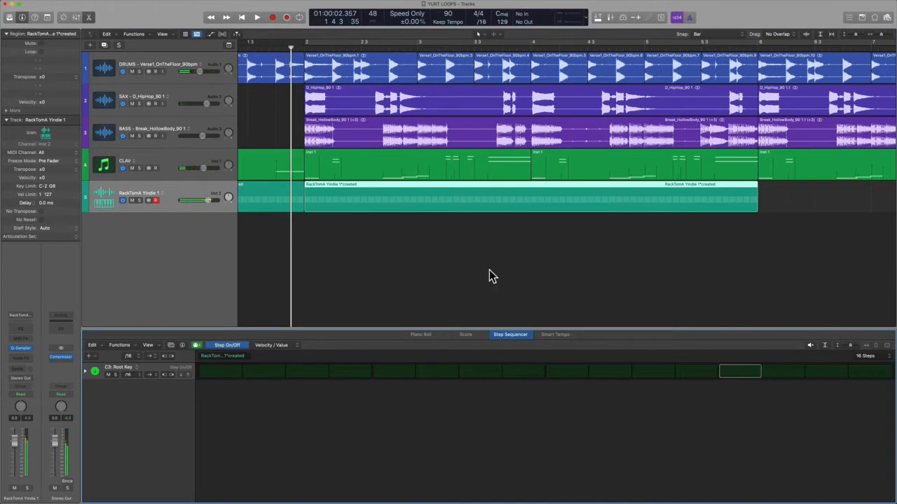
Step: In the bar 1 rack tom pattern, clear the first step and activate steps 13, 15 and 16
{"action": "scroll", "coordinate": [462, 273], "scroll_direction": "left", "scroll_amount": 3}
{"action": "left_click", "coordinate": [310, 204]}
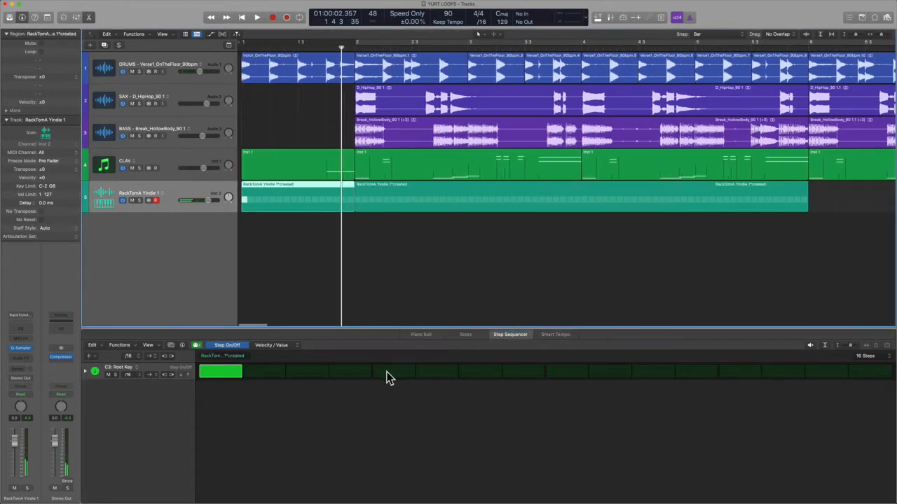
{"action": "left_click_drag", "start_coordinate": [277, 375], "coordinate": [853, 375]}
{"action": "left_click_drag", "start_coordinate": [710, 379], "coordinate": [221, 379]}
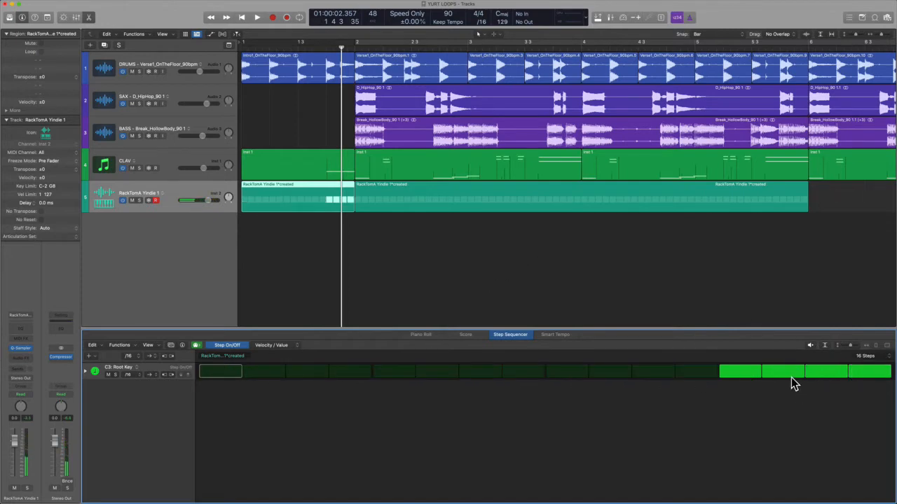
{"action": "left_click", "coordinate": [633, 302]}
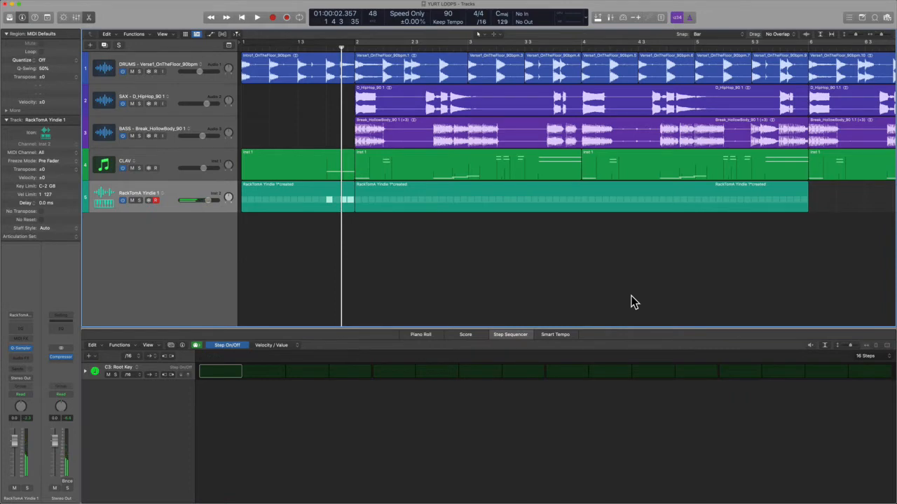
Step: Play from the start to check the tom fill and delete the stray pattern region starting at bar 2
{"action": "key", "text": "Return"}
{"action": "left_click", "coordinate": [274, 187]}
{"action": "key", "text": "space"}
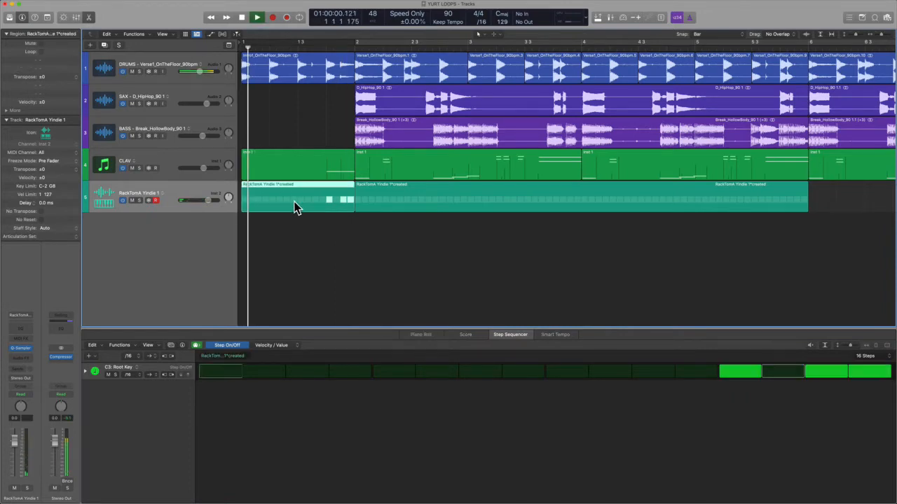
{"action": "left_click", "coordinate": [433, 196]}
{"action": "key", "text": "Delete"}
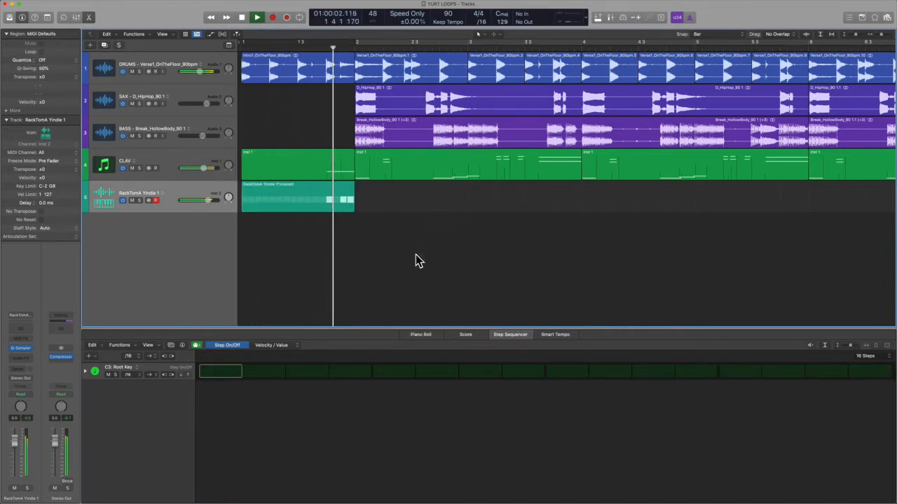
{"action": "key", "text": "space"}
{"action": "left_click", "coordinate": [316, 206]}
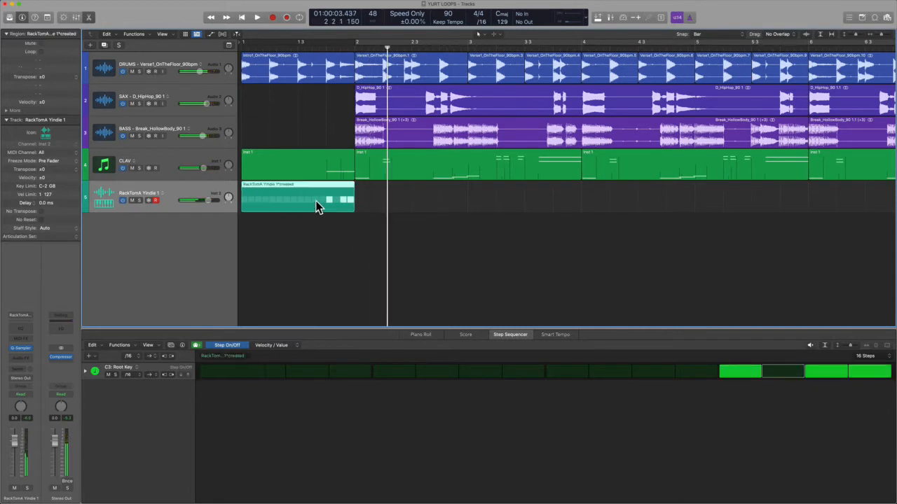
{"action": "key", "text": "space"}
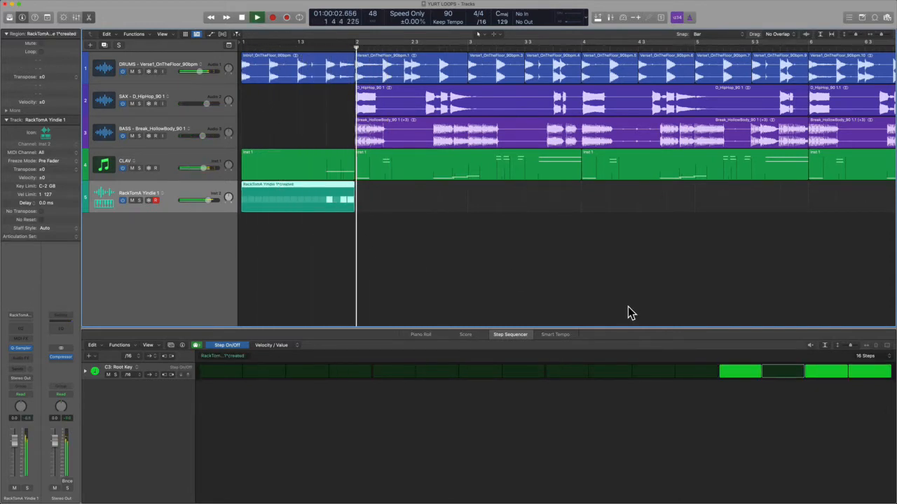
{"action": "left_click", "coordinate": [505, 273]}
{"action": "key", "text": "space"}
Step: Switch to the sample browser, load FloorTom Yindie 1 into a new Quick Sampler track below the rack tom, and close the plug-in
{"action": "key", "text": "ctrl+Right"}
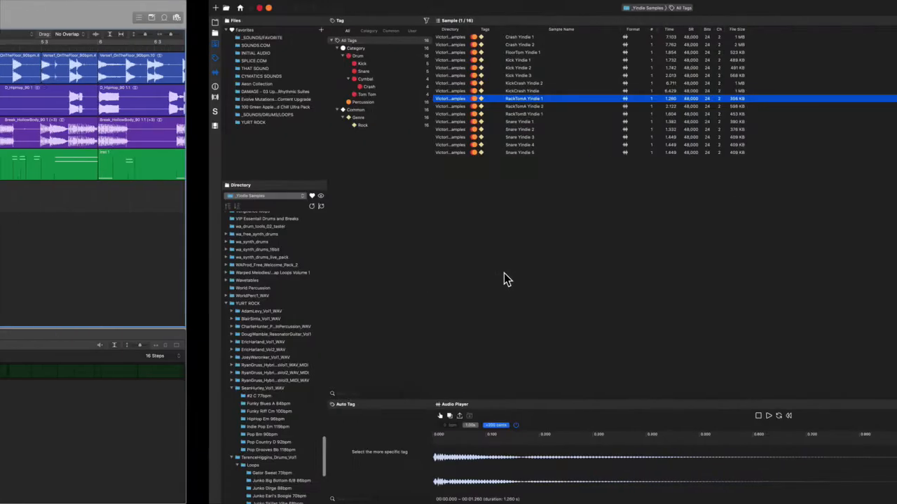
{"action": "left_click_drag", "start_coordinate": [315, 54], "coordinate": [150, 232]}
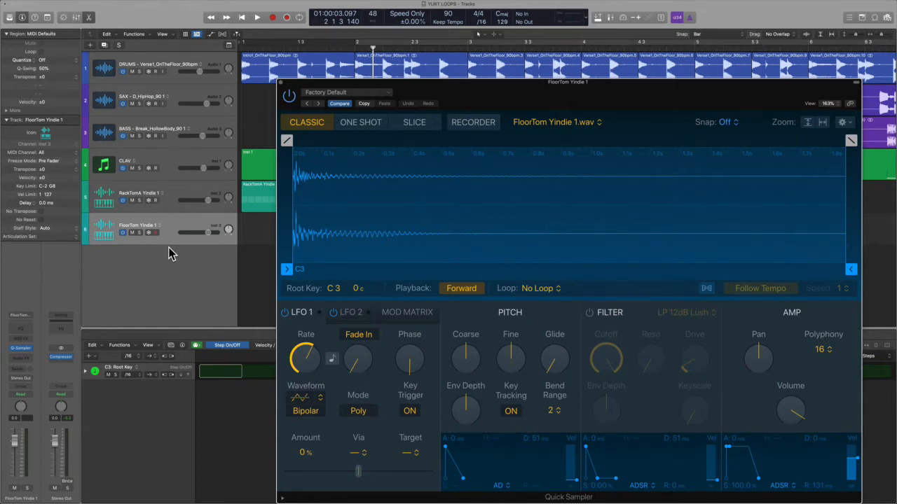
{"action": "left_click_drag", "start_coordinate": [480, 101], "coordinate": [580, 82]}
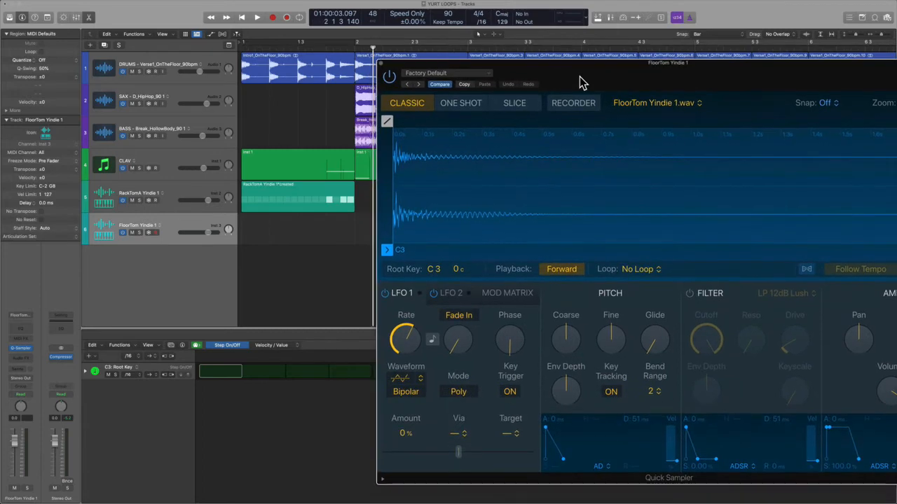
{"action": "left_click", "coordinate": [381, 63]}
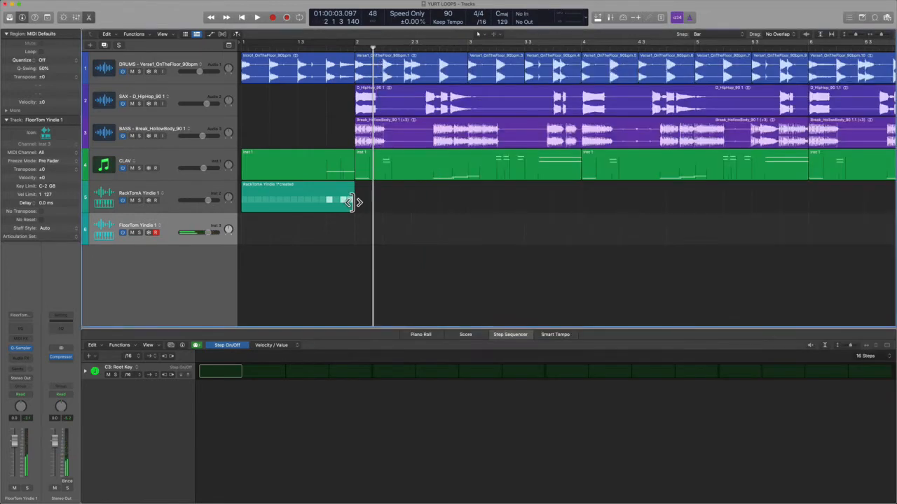
Step: Copy the rack tom pattern region to bar 1 of the FloorTom Yindie 1 track and convert it to a MIDI region
{"action": "left_click_drag", "start_coordinate": [338, 204], "coordinate": [343, 235]}
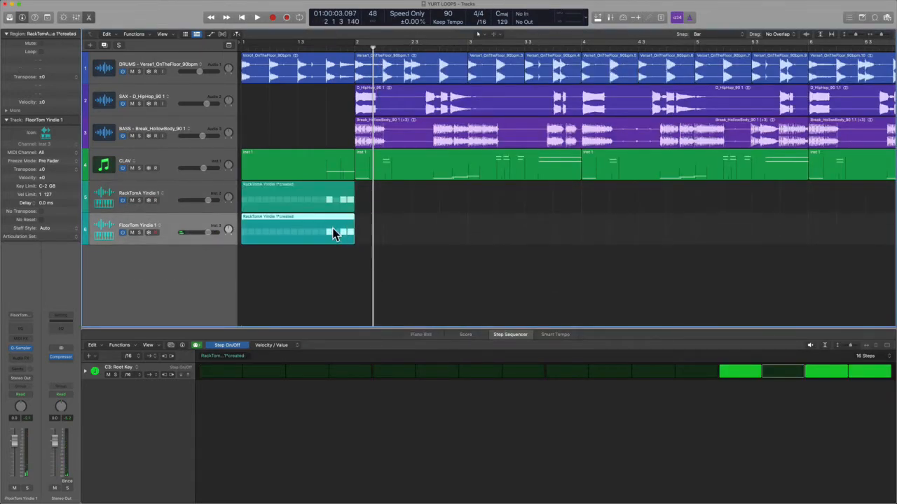
{"action": "right_click", "coordinate": [334, 233]}
{"action": "left_click", "coordinate": [344, 238]}
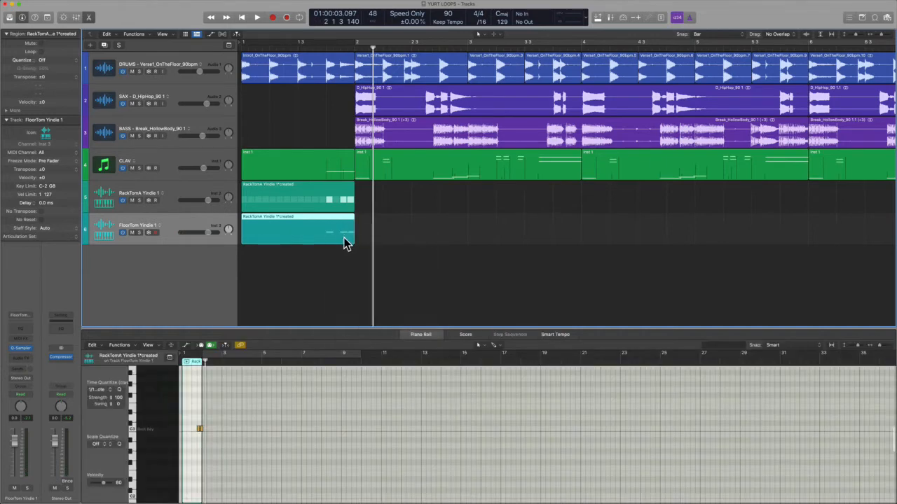
Step: Delete the last two notes from the floor tom MIDI region
{"action": "scroll", "coordinate": [240, 466], "scroll_direction": "up", "scroll_amount": 5}
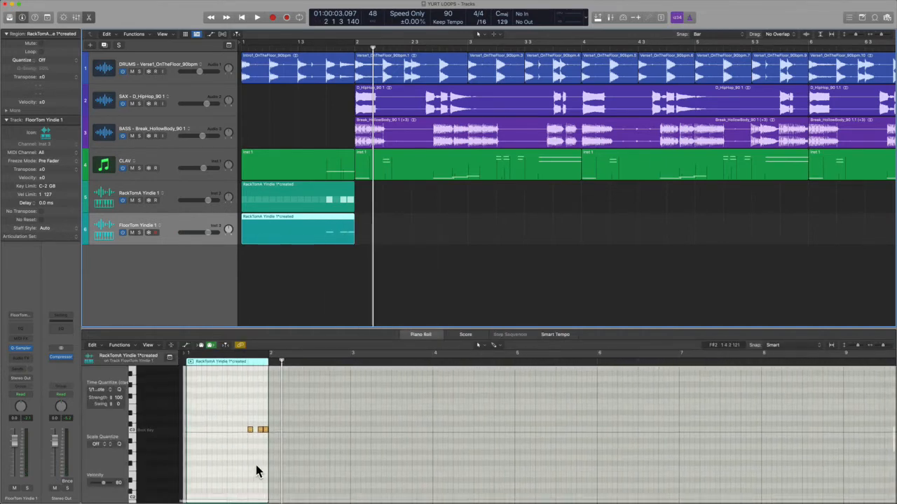
{"action": "left_click_drag", "start_coordinate": [256, 466], "coordinate": [278, 417]}
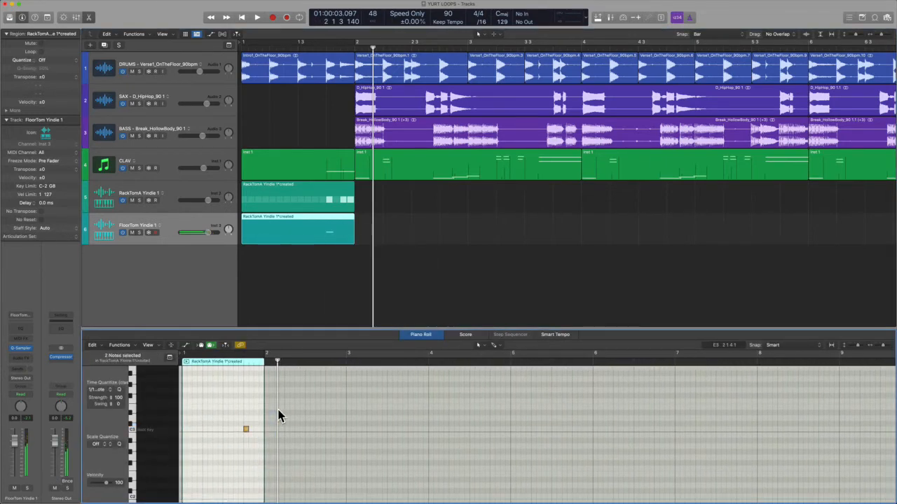
Step: Transpose the remaining floor tom note up to G3 and lengthen it to almost three sixteenth notes
{"action": "scroll", "coordinate": [274, 468], "scroll_direction": "up", "scroll_amount": 4}
{"action": "left_click_drag", "start_coordinate": [451, 499], "coordinate": [484, 410]}
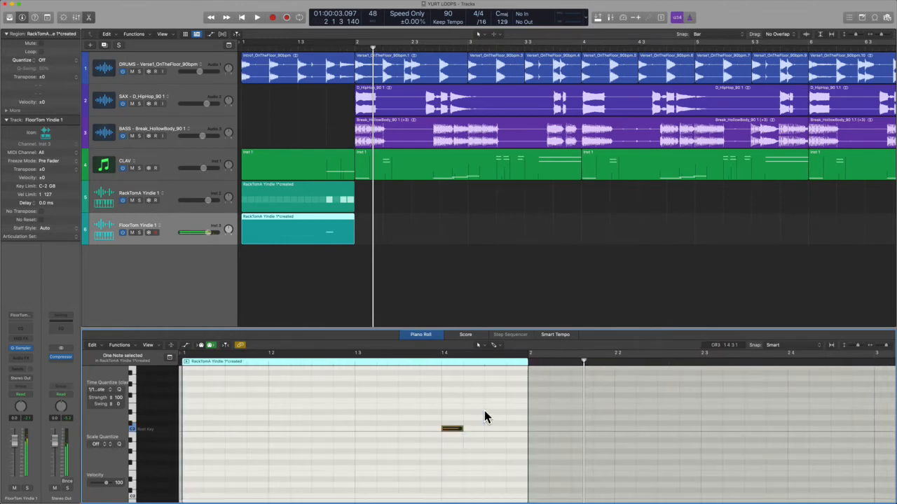
{"action": "key", "text": "shift+alt+Down"}
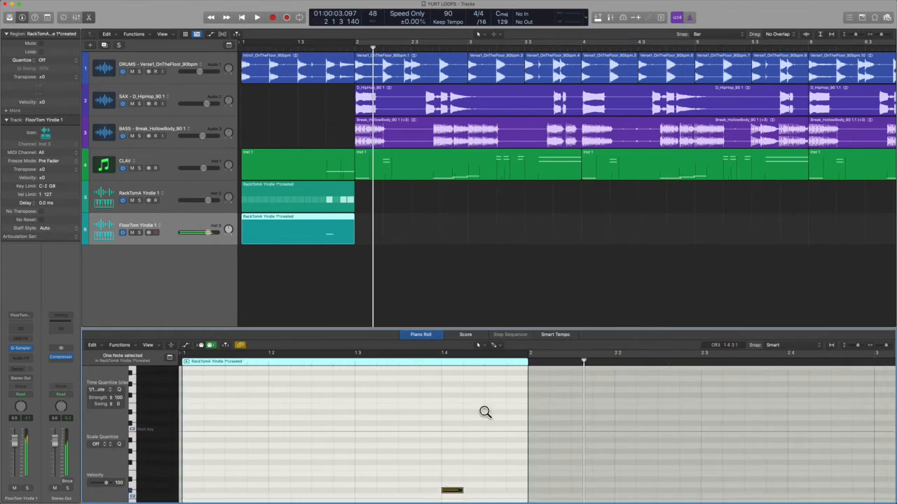
{"action": "key", "text": "alt+Up"}
{"action": "key", "text": "alt+Up"}
{"action": "key", "text": "alt+Up"}
{"action": "key", "text": "alt+Up"}
{"action": "key", "text": "alt+Up"}
{"action": "key", "text": "alt+Up"}
{"action": "left_click_drag", "start_coordinate": [463, 455], "coordinate": [500, 458]}
{"action": "key", "text": "alt+shift+Up"}
{"action": "key", "text": "alt+Up"}
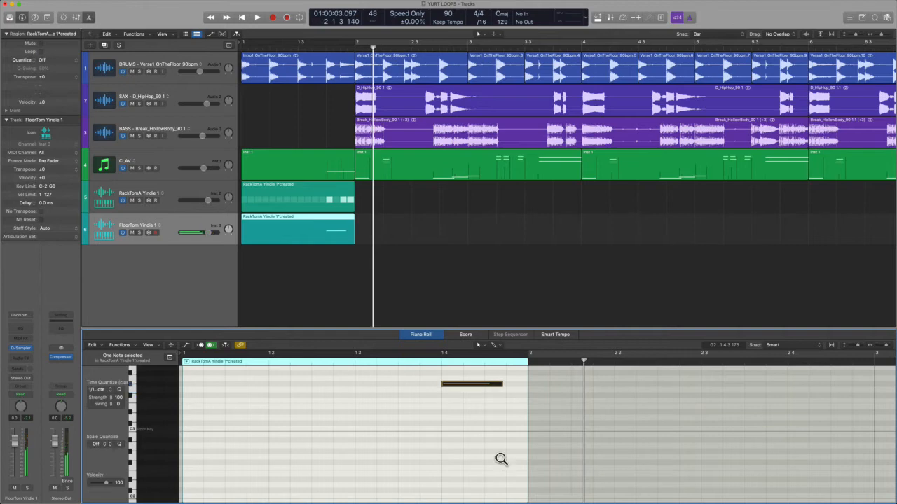
{"action": "key", "text": "alt+Down"}
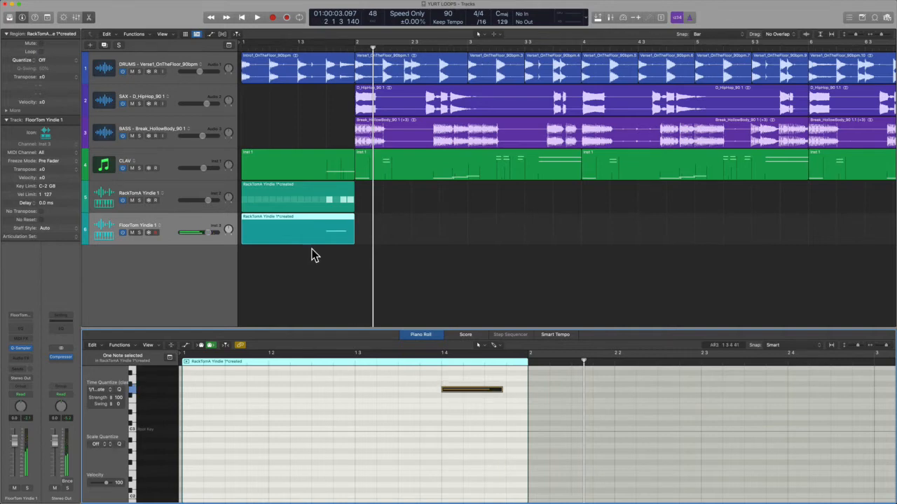
Step: Deactivate step 13 of the rack tom pattern and play the intro from the start to check both toms
{"action": "left_click", "coordinate": [326, 196]}
{"action": "left_click", "coordinate": [754, 372]}
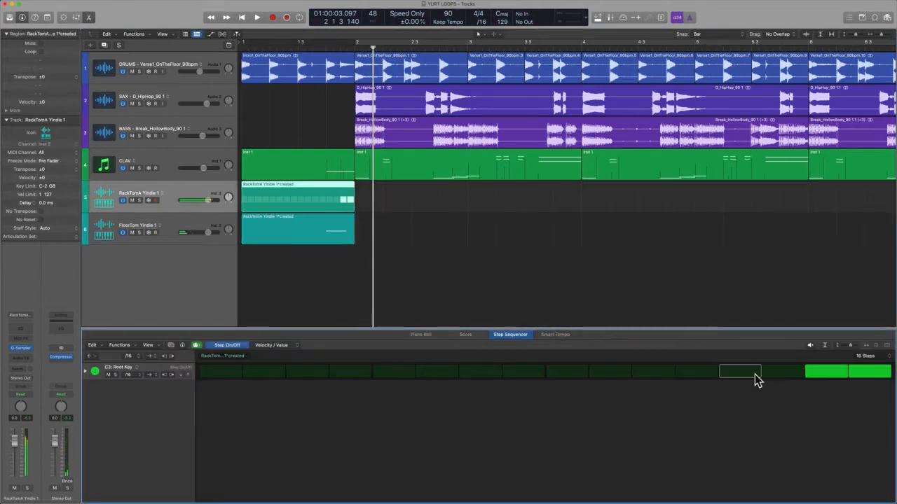
{"action": "left_click", "coordinate": [446, 294]}
{"action": "key", "text": "Return"}
{"action": "key", "text": "space"}
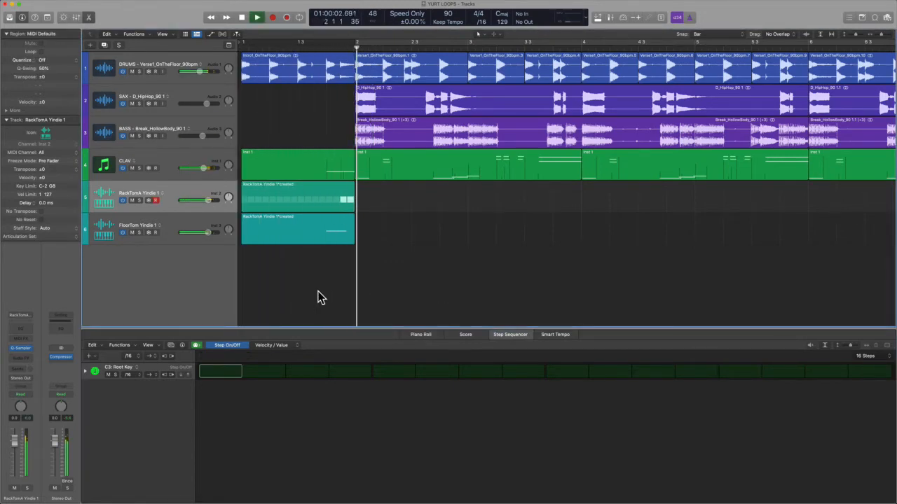
{"action": "key", "text": "space"}
Step: Pan the floor tom track to the right and add a Bus 1 send to the rack tom track
{"action": "left_click", "coordinate": [204, 231]}
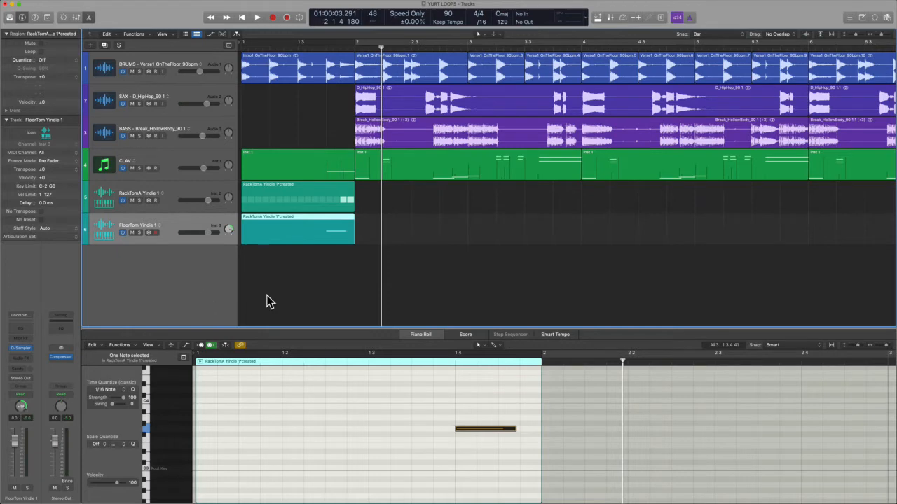
{"action": "left_click", "coordinate": [200, 194]}
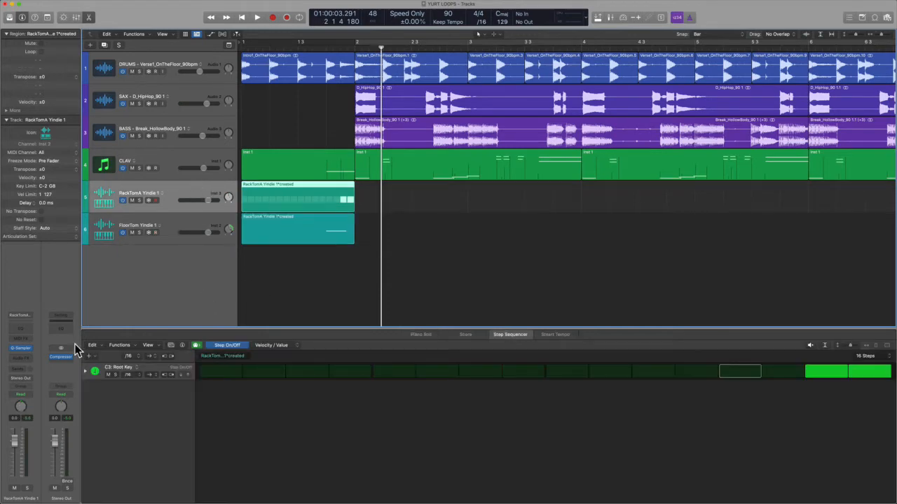
{"action": "left_click", "coordinate": [21, 379]}
{"action": "mouse_move", "coordinate": [35, 379]}
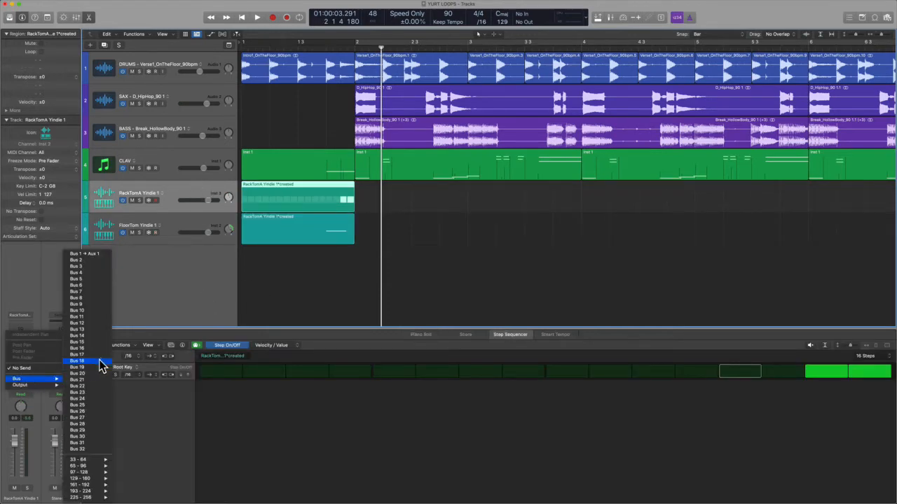
{"action": "left_click", "coordinate": [96, 260]}
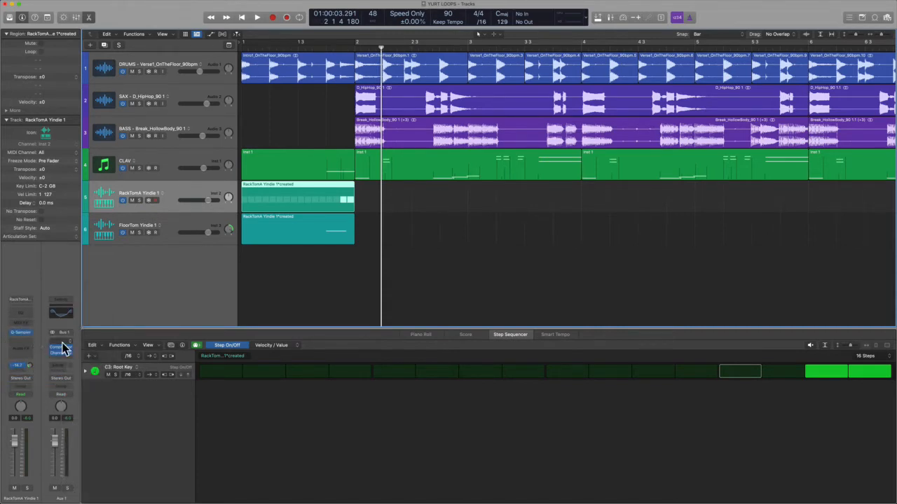
Step: Play from the project start, hide the editor and raise the floor tom track's volume slightly
{"action": "left_click", "coordinate": [269, 272]}
{"action": "key", "text": "Return"}
{"action": "key", "text": "space"}
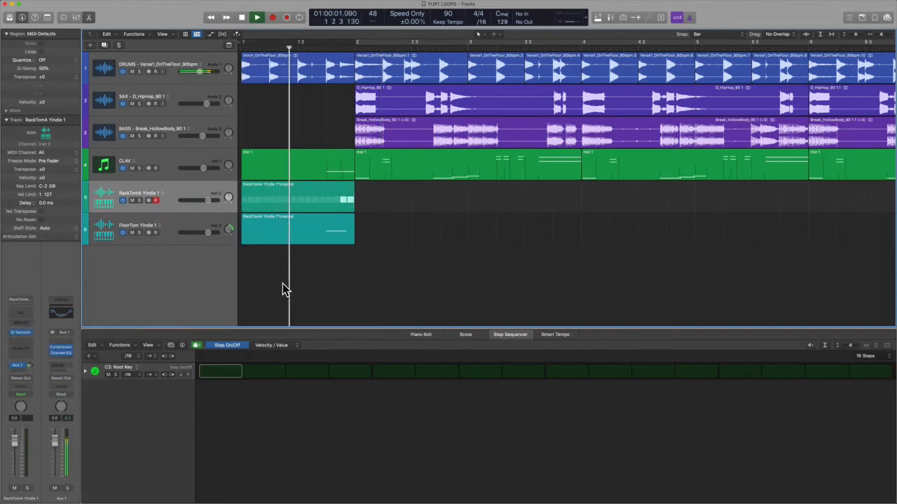
{"action": "key", "text": "e"}
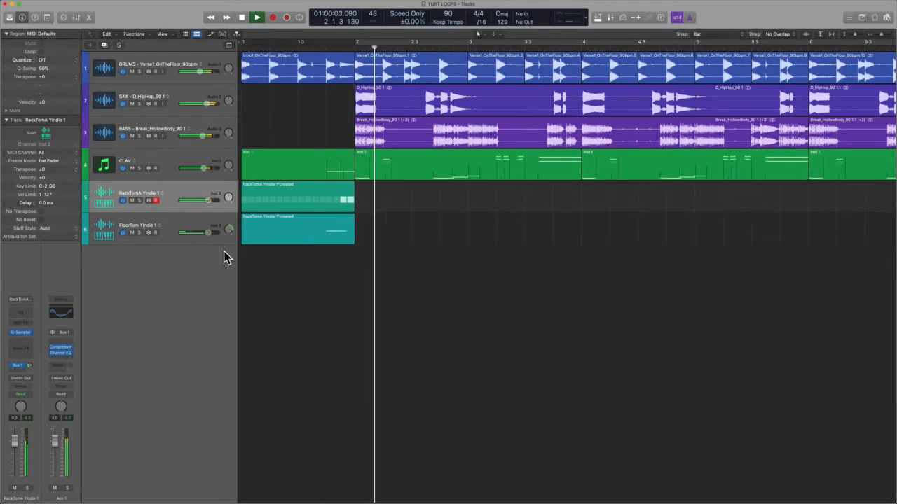
{"action": "left_click_drag", "start_coordinate": [208, 233], "coordinate": [214, 232]}
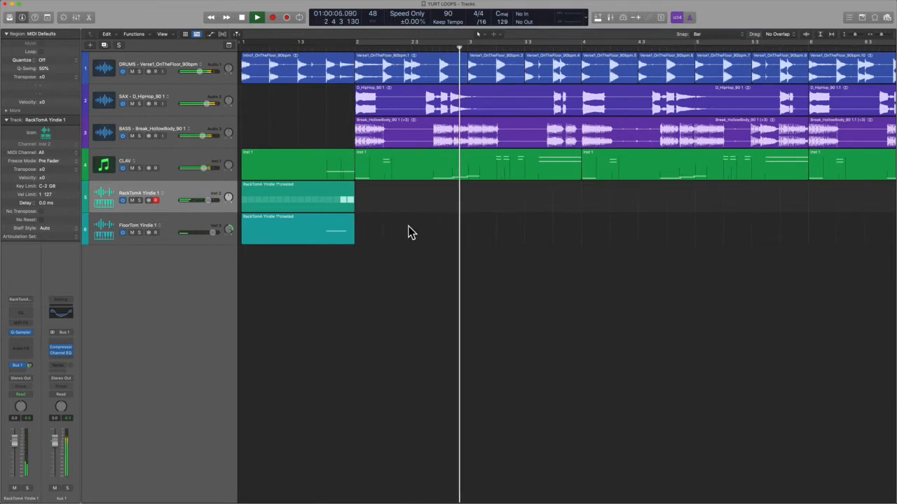
Step: Stop playback just after bar 6 and copy the drum hits at 5.4 half a beat later on the DRUMS track
{"action": "key", "text": "super+Left"}
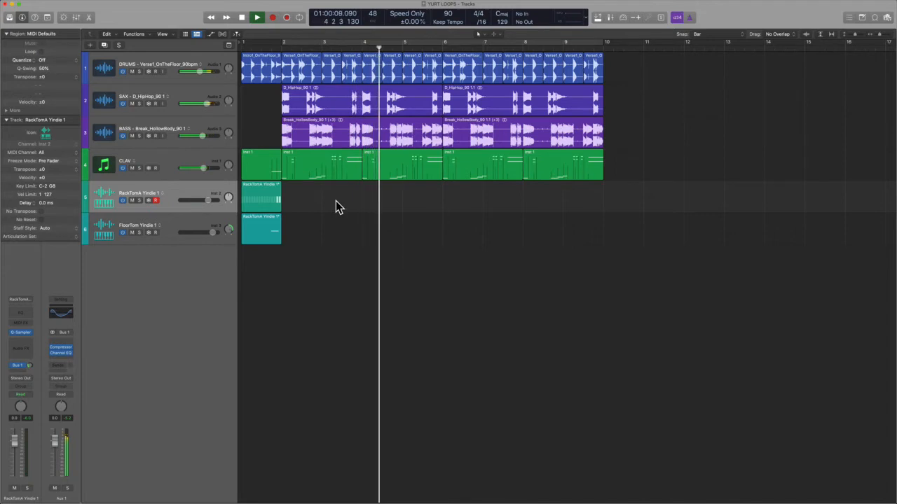
{"action": "key", "text": "super+Right"}
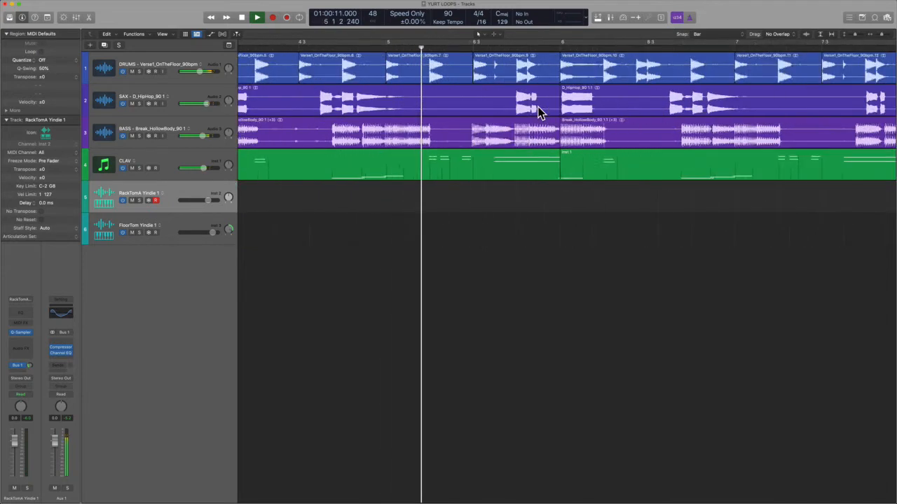
{"action": "key", "text": "super+Right"}
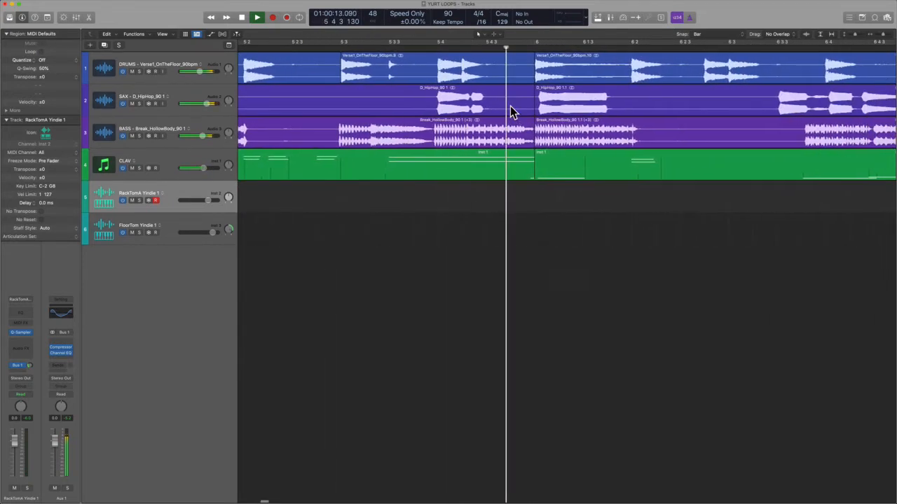
{"action": "key", "text": "space"}
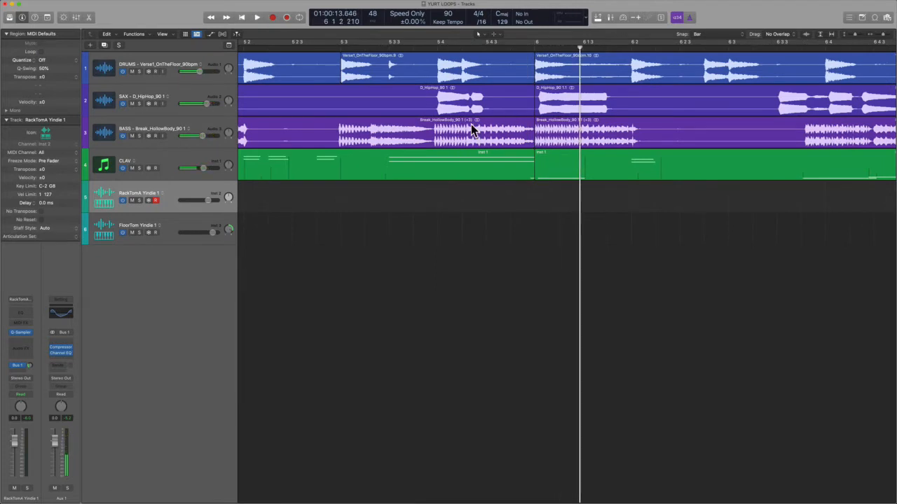
{"action": "left_click_drag", "start_coordinate": [437, 72], "coordinate": [488, 69]}
{"action": "left_click", "coordinate": [484, 75]}
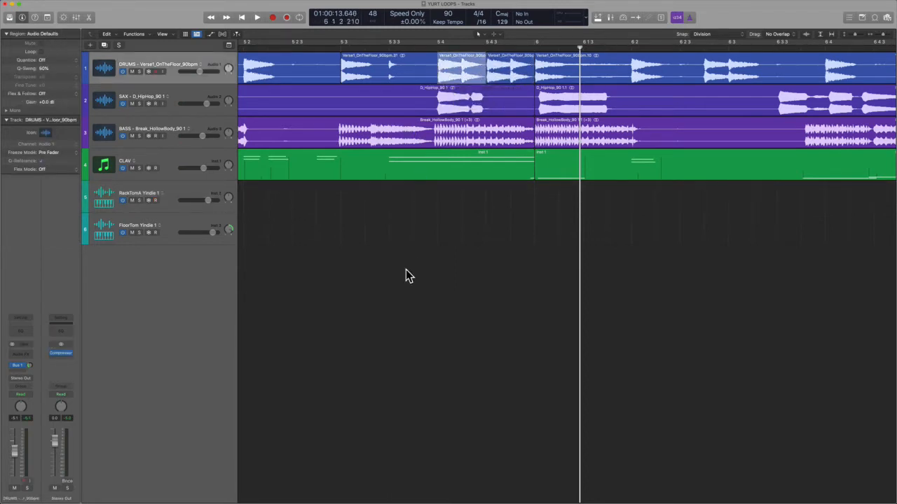
Step: Play the transition from about 5.2 into bar 6 to check the copied drum hits
{"action": "left_click", "coordinate": [284, 234]}
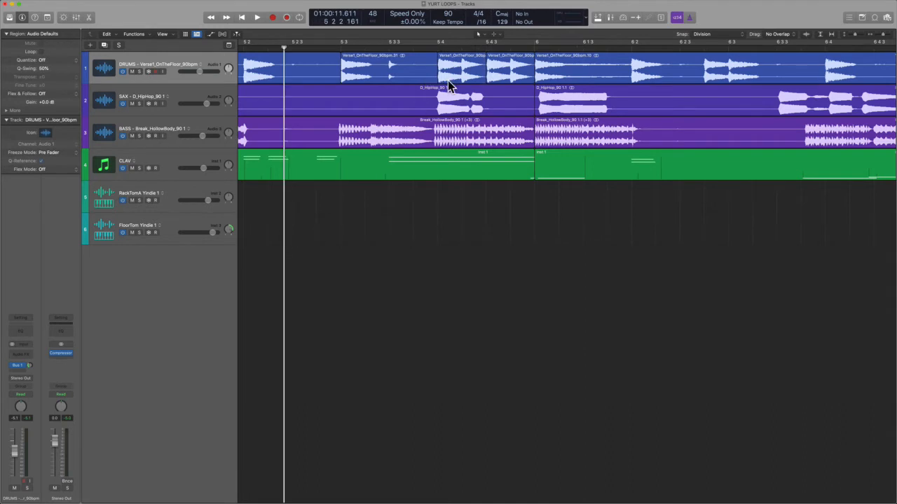
{"action": "key", "text": "space"}
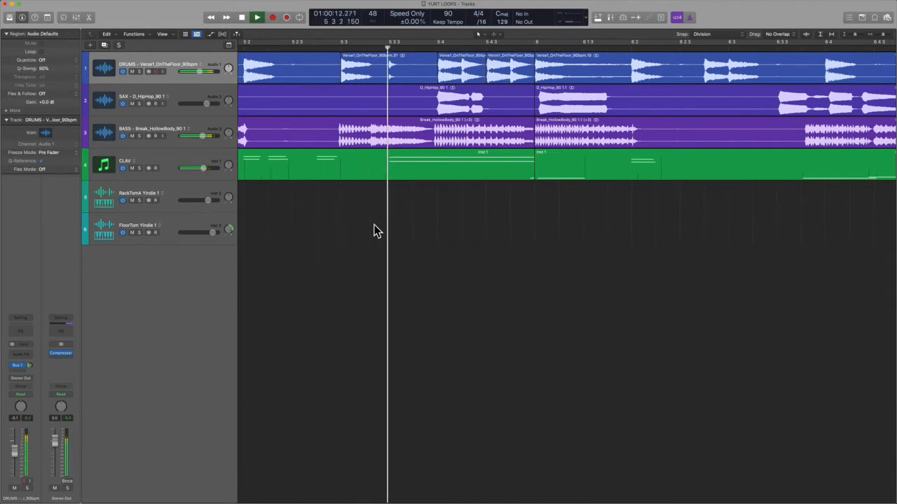
{"action": "key", "text": "space"}
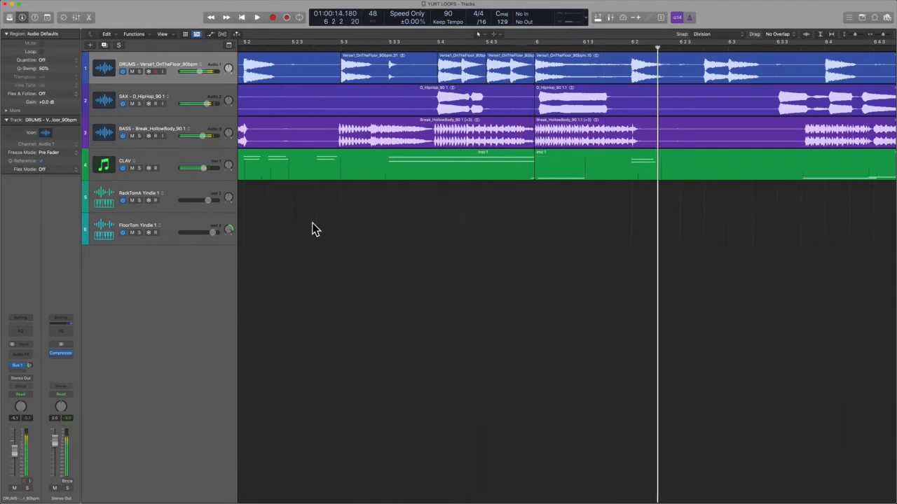
Step: Detach the region inspector for the copied drum region just before bar 6 and set its gain to +3.0 dB
{"action": "left_click", "coordinate": [512, 74]}
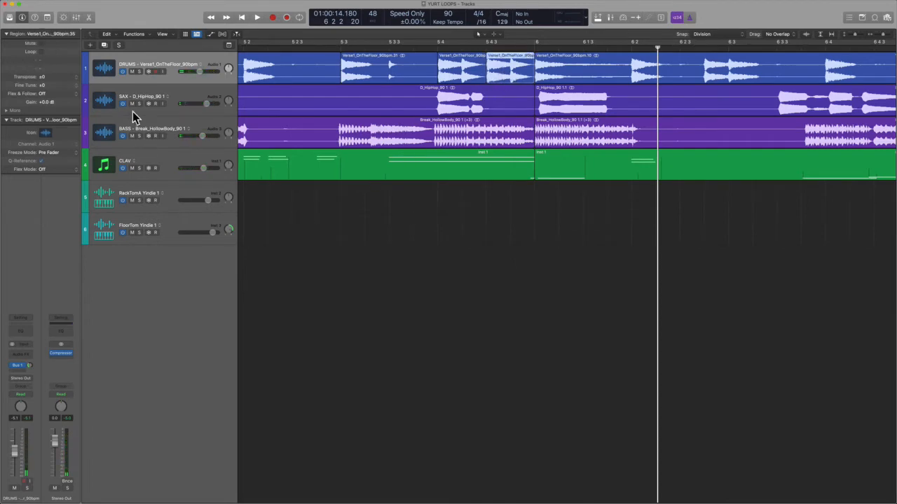
{"action": "left_click_drag", "start_coordinate": [14, 45], "coordinate": [560, 230]}
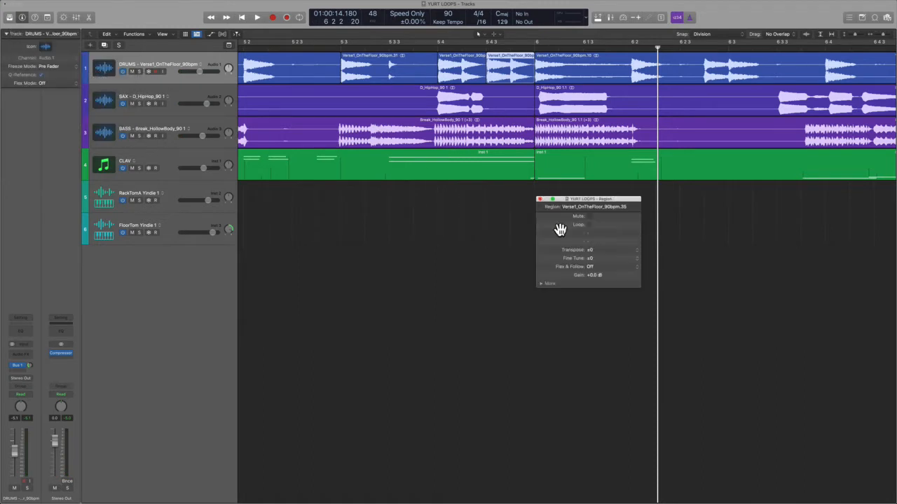
{"action": "double_click", "coordinate": [597, 275]}
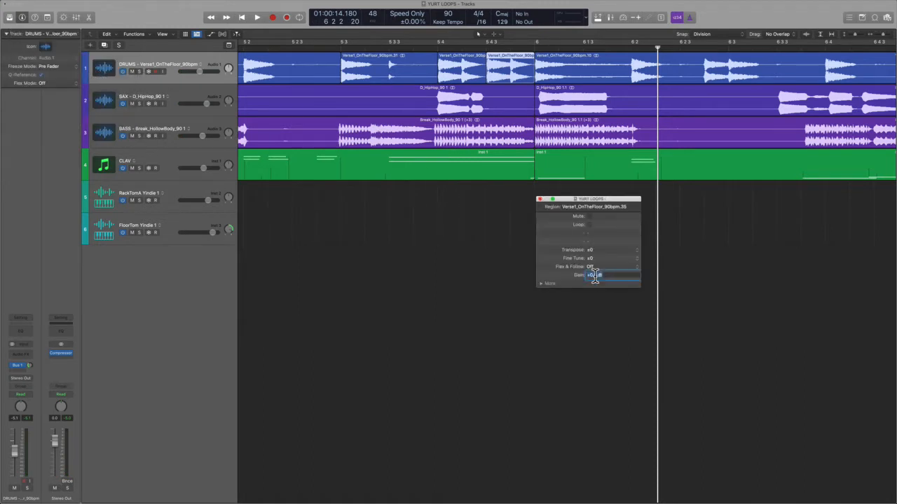
{"action": "key", "text": "Return"}
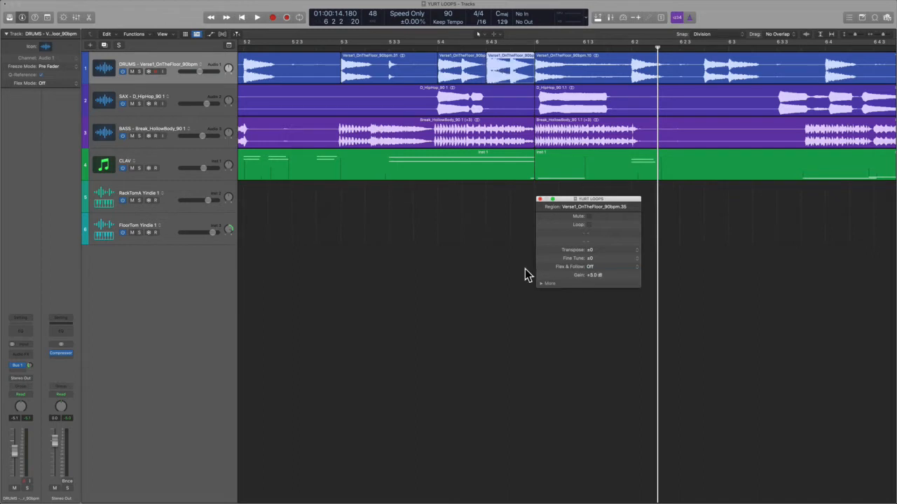
Step: Audition the transition, lower the drum region's gain to +2.0 dB and finally +1.5 dB, and close the floating inspector
{"action": "left_click", "coordinate": [395, 248]}
{"action": "key", "text": "space"}
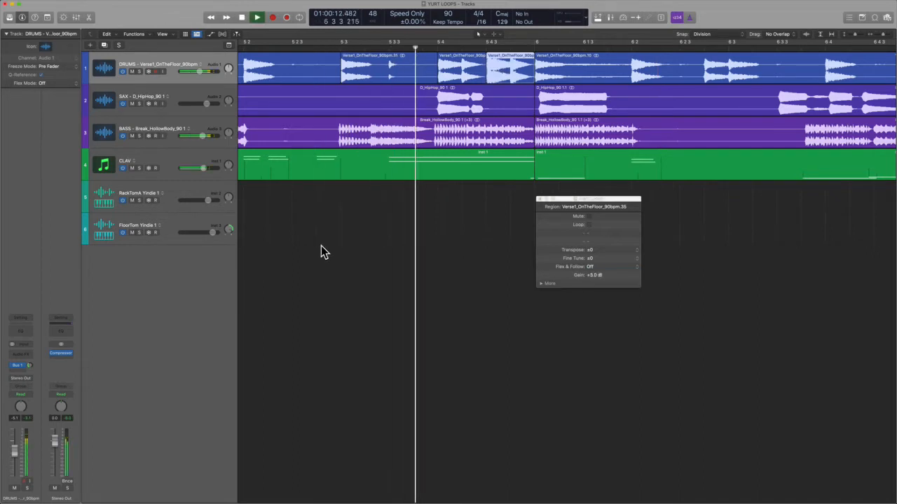
{"action": "key", "text": "space"}
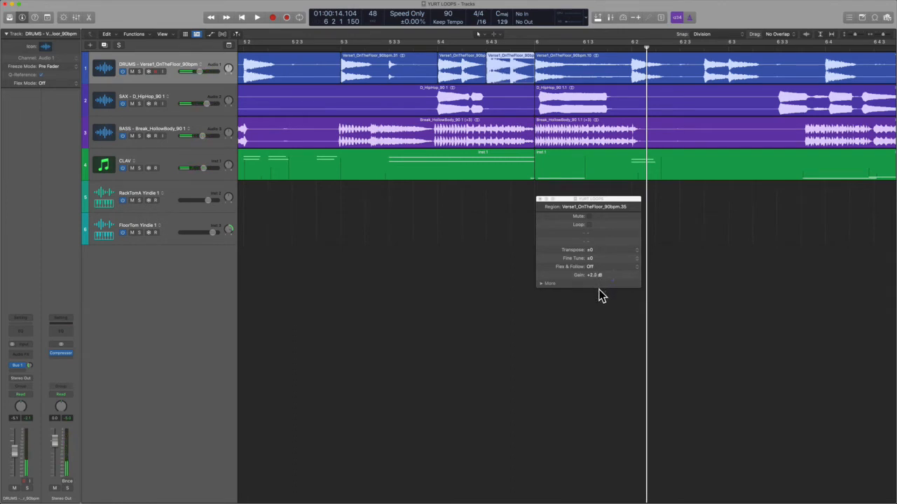
{"action": "key", "text": "space"}
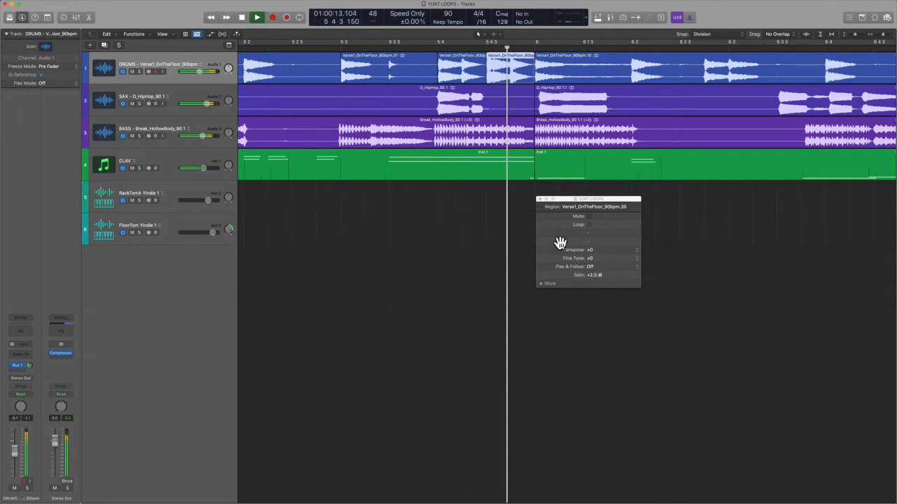
{"action": "key", "text": "space"}
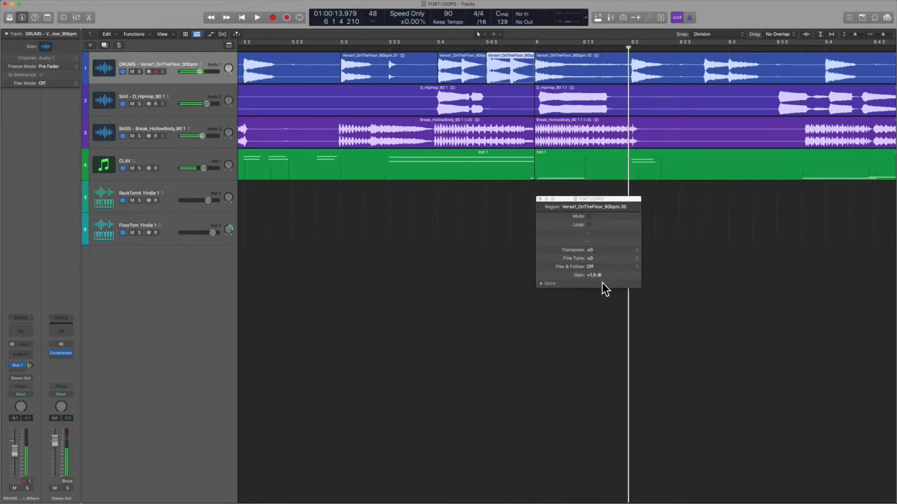
{"action": "left_click", "coordinate": [602, 284]}
{"action": "left_click", "coordinate": [540, 199]}
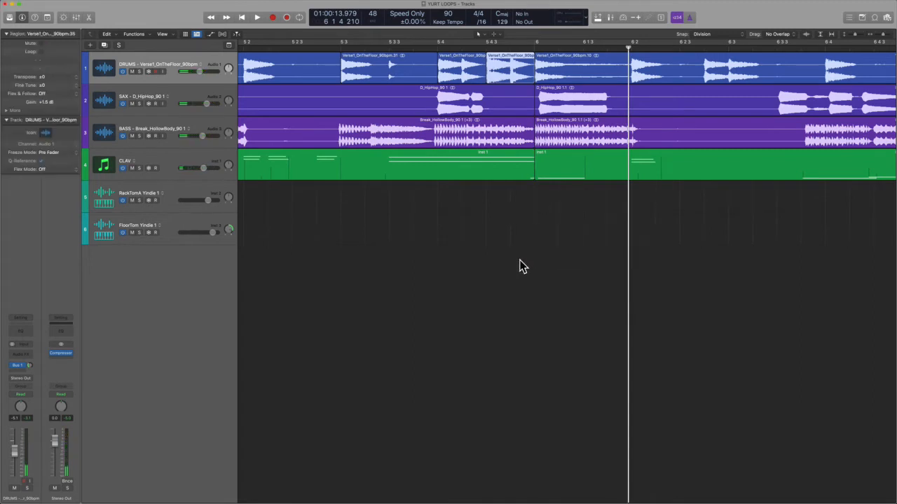
Step: Copy the rack and floor tom regions from bar 1 to bar 5
{"action": "key", "text": "super+Left"}
{"action": "key", "text": "super+Left"}
{"action": "key", "text": "super+Left"}
{"action": "key", "text": "super+Left"}
{"action": "key", "text": "super+Left"}
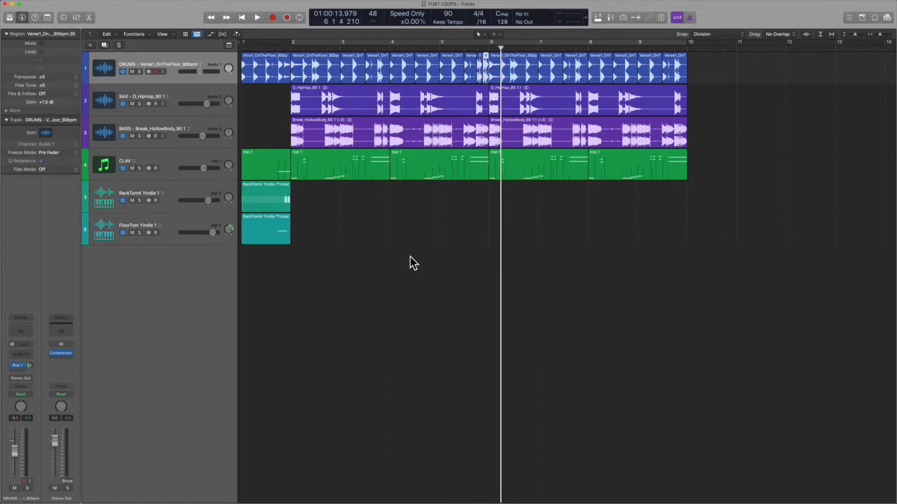
{"action": "key", "text": "Return"}
{"action": "left_click_drag", "start_coordinate": [332, 280], "coordinate": [477, 219]}
{"action": "left_click", "coordinate": [479, 288]}
Step: Activate steps 11 and 12 in the bar 5 rack tom pattern and play the transition
{"action": "double_click", "coordinate": [474, 202]}
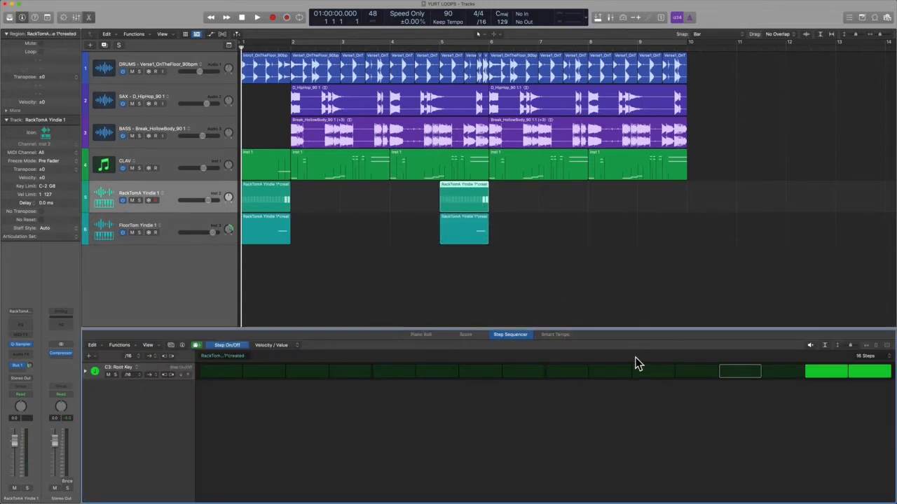
{"action": "left_click", "coordinate": [654, 373]}
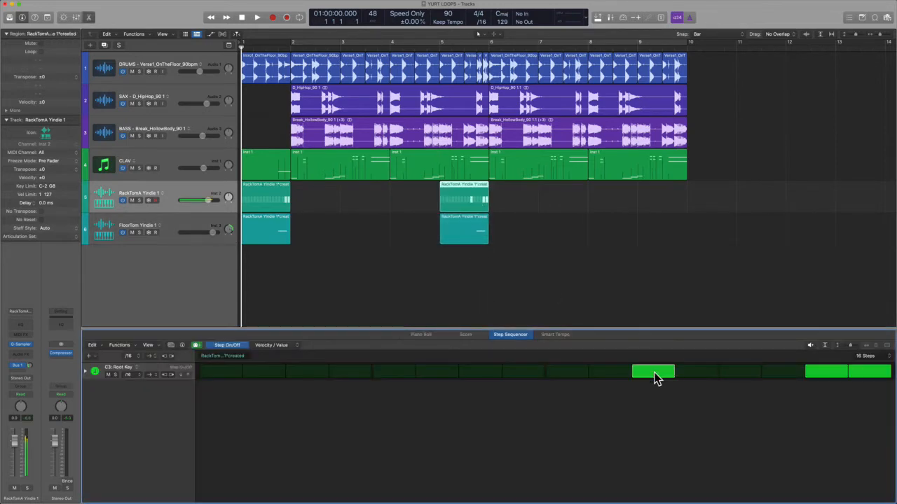
{"action": "left_click", "coordinate": [416, 257], "text": "alt"}
{"action": "key", "text": "space"}
{"action": "left_click", "coordinate": [475, 190]}
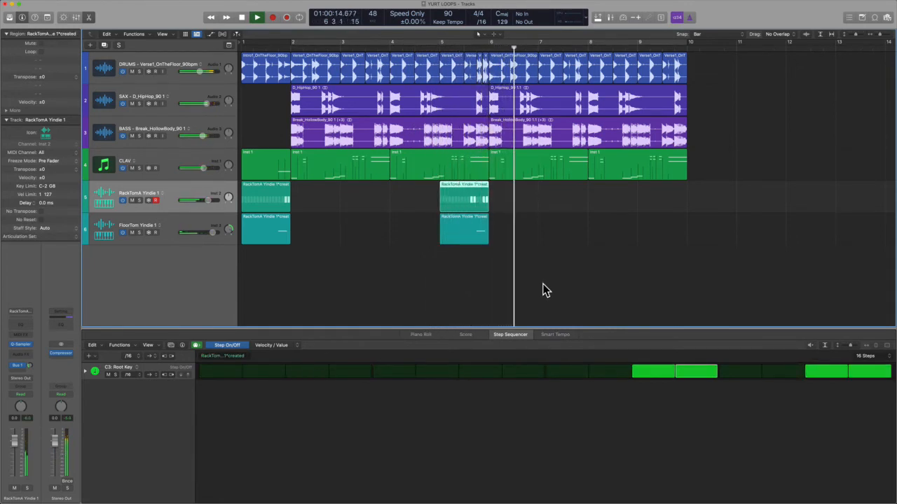
Step: Check the Root Key row's subrows, then add a Pan automation row to the bar 5 rack tom pattern
{"action": "left_click", "coordinate": [85, 371]}
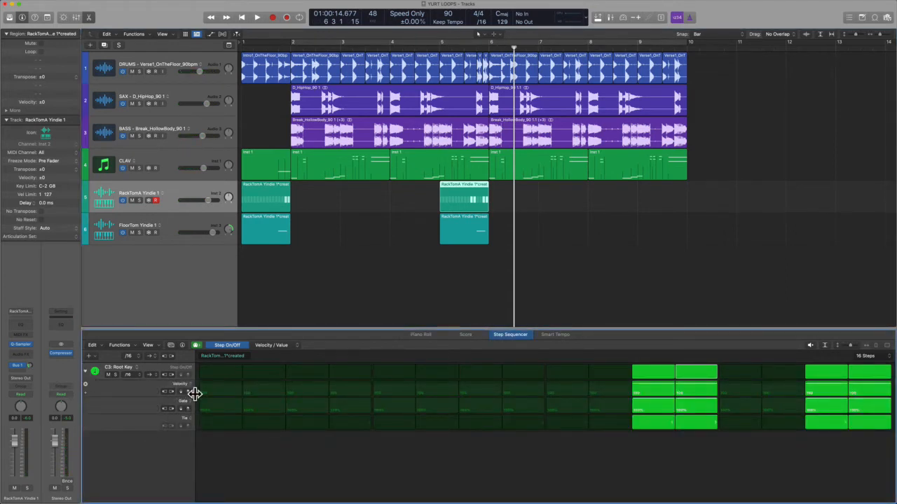
{"action": "left_click", "coordinate": [86, 371]}
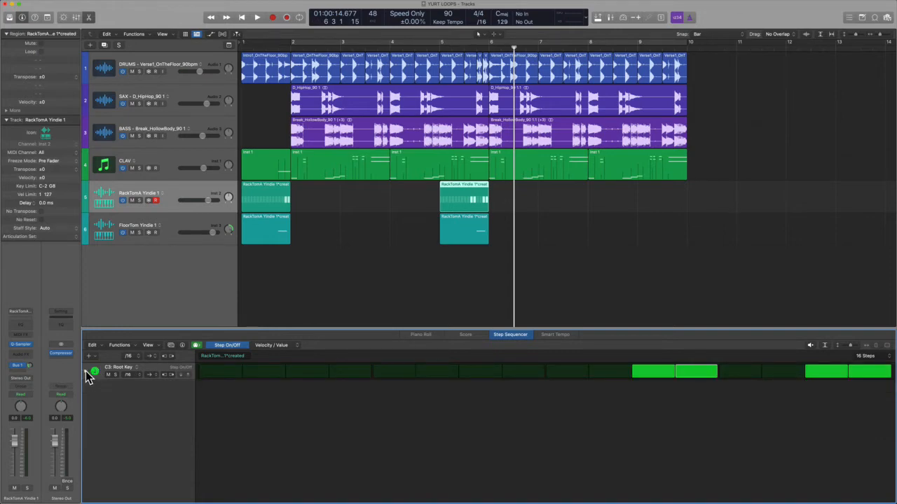
{"action": "left_click", "coordinate": [89, 356]}
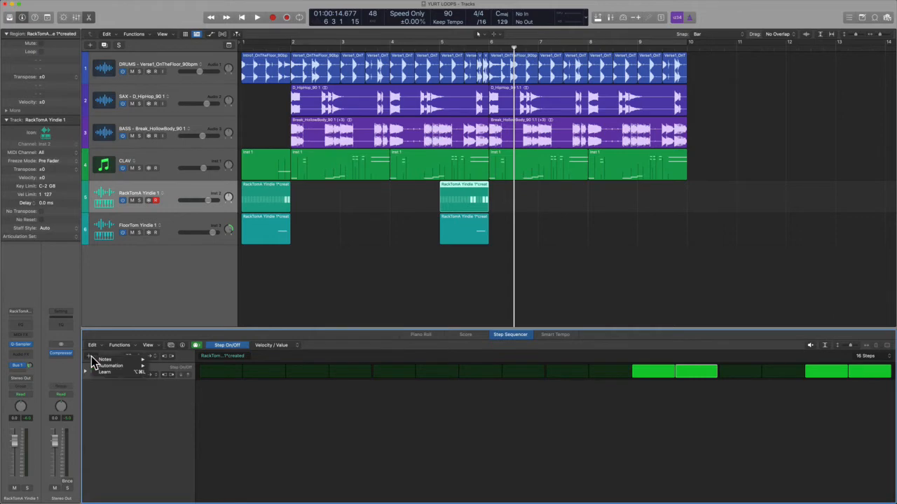
{"action": "mouse_move", "coordinate": [110, 362]}
{"action": "mouse_move", "coordinate": [193, 384]}
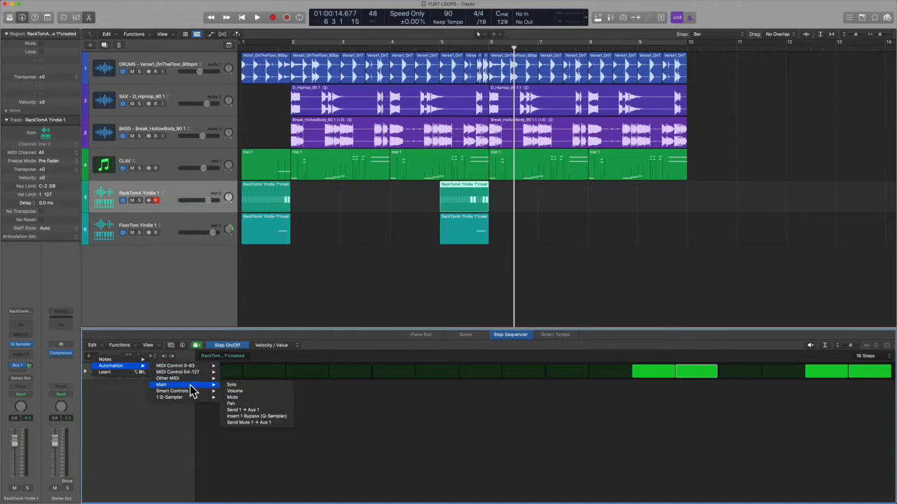
{"action": "left_click", "coordinate": [251, 404]}
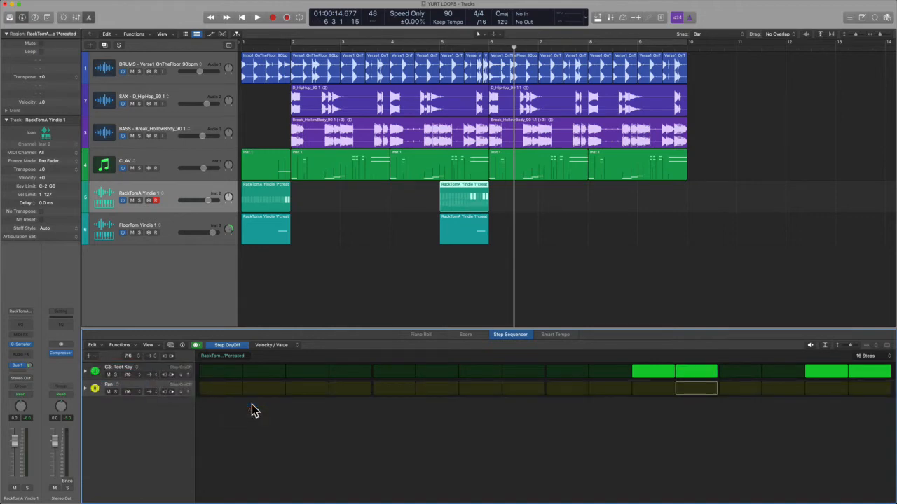
Step: Activate Pan row steps 1 and 11 to 16, panning steps 11 and 12 right and steps 15 and 16 left
{"action": "mouse_move", "coordinate": [214, 391]}
{"action": "left_mouse_down"}
{"action": "mouse_move", "coordinate": [483, 390]}
{"action": "mouse_move", "coordinate": [219, 389]}
{"action": "left_mouse_up"}
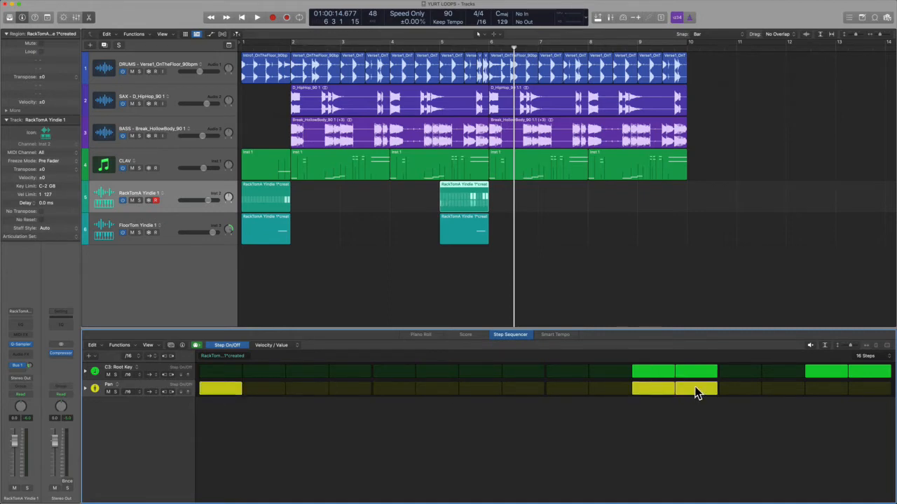
{"action": "left_click_drag", "start_coordinate": [696, 393], "coordinate": [891, 387]}
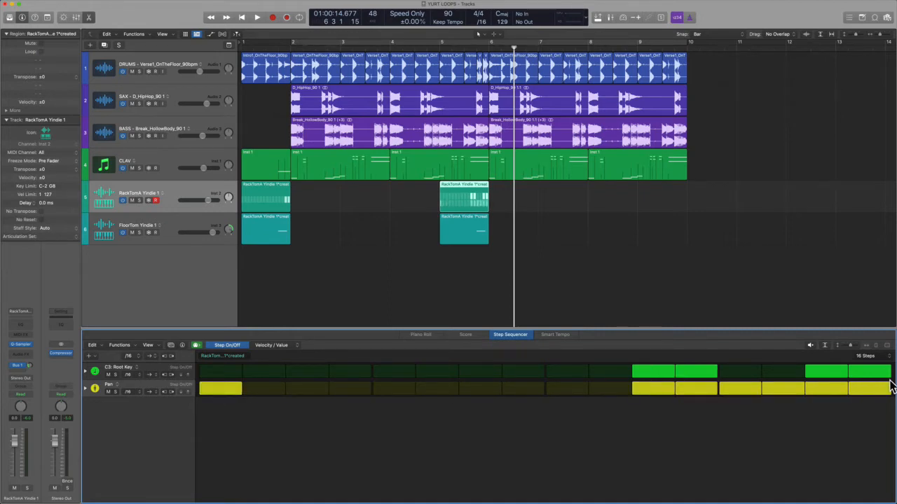
{"action": "left_click", "coordinate": [86, 390]}
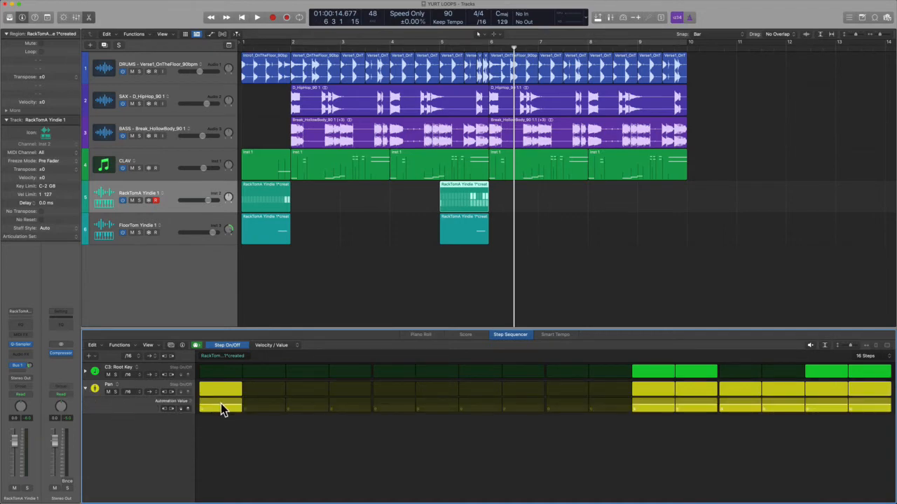
{"action": "mouse_move", "coordinate": [657, 405]}
{"action": "left_mouse_down"}
{"action": "mouse_move", "coordinate": [656, 396]}
{"action": "mouse_move", "coordinate": [701, 412]}
{"action": "left_mouse_up"}
{"action": "left_click_drag", "start_coordinate": [809, 405], "coordinate": [822, 411]}
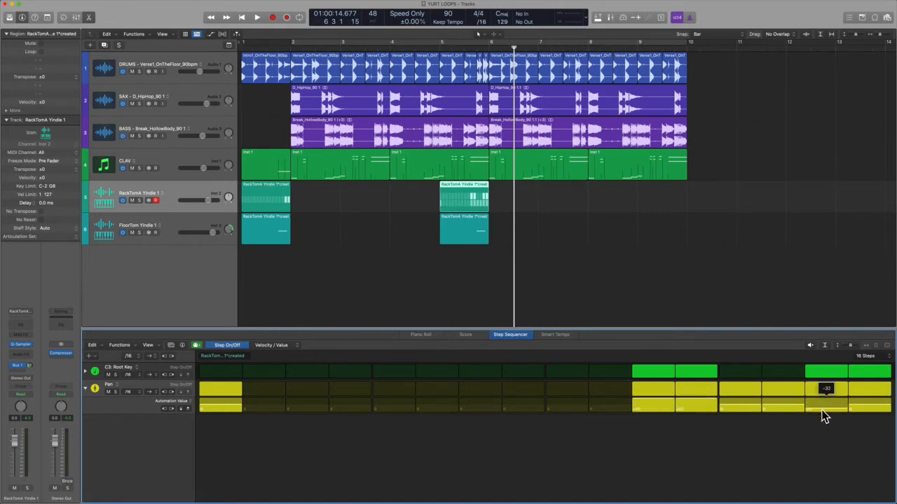
{"action": "left_click_drag", "start_coordinate": [877, 410], "coordinate": [877, 413]}
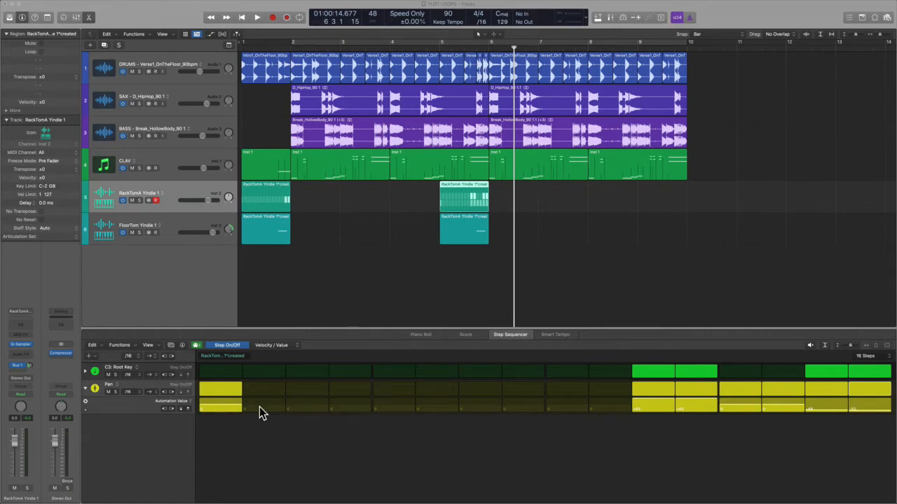
Step: Place the playhead at bar 5, select the rack tom region there and solo the rack and floor tom tracks
{"action": "left_click", "coordinate": [276, 297]}
{"action": "key", "text": "Return"}
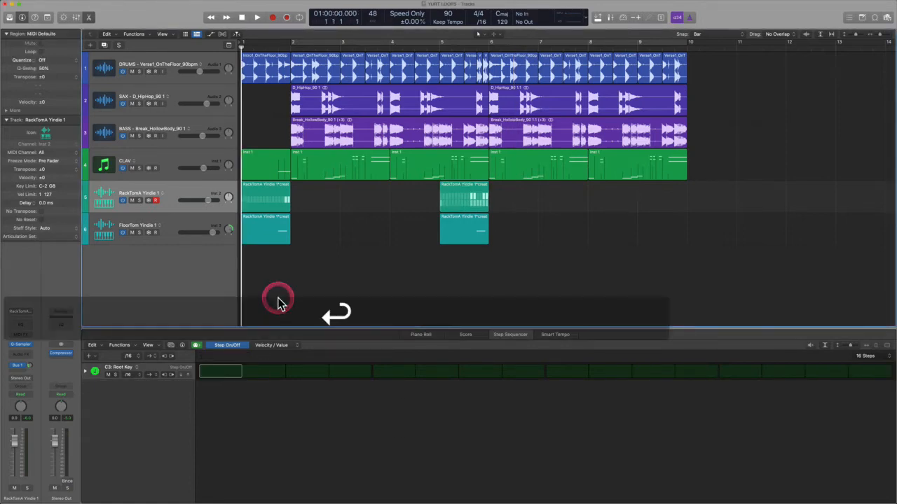
{"action": "left_click", "coordinate": [436, 229], "text": "shift"}
{"action": "left_click", "coordinate": [465, 193]}
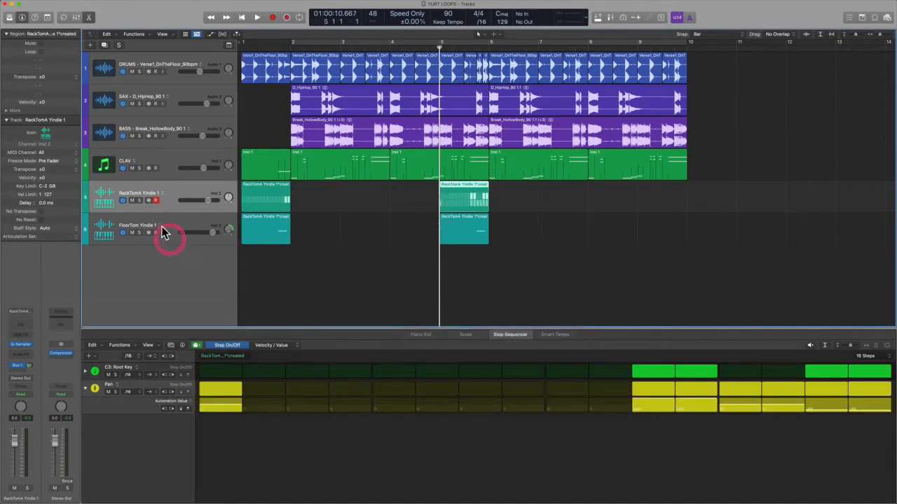
{"action": "left_click", "coordinate": [139, 201]}
{"action": "left_click", "coordinate": [140, 232]}
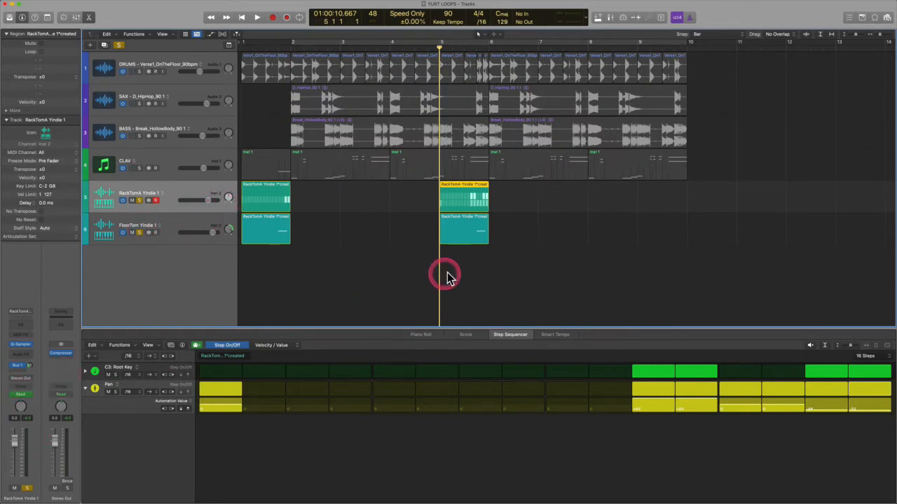
Step: Play the soloed tom fill from bar 5 twice to check the panning
{"action": "key", "text": "space"}
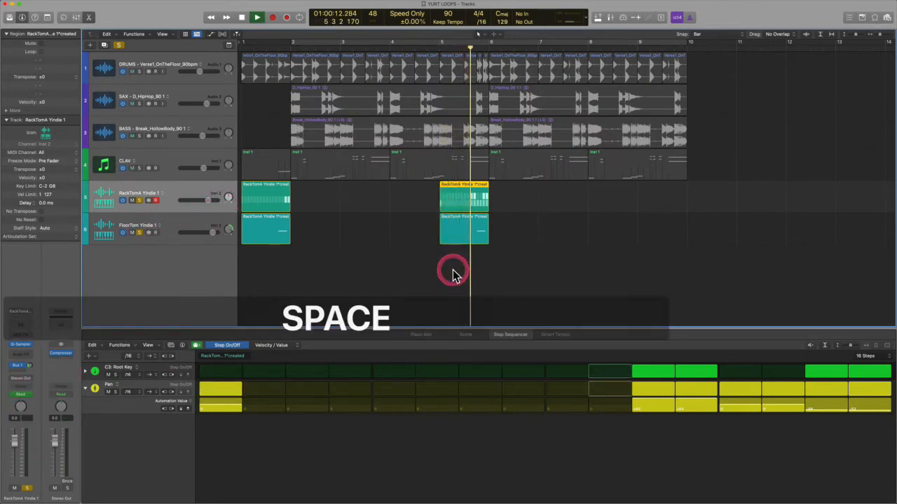
{"action": "key", "text": "space"}
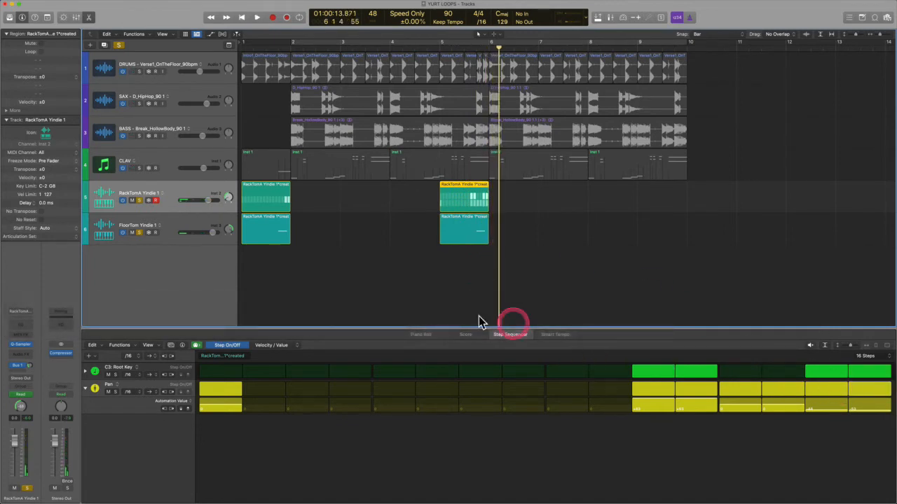
{"action": "key", "text": "space"}
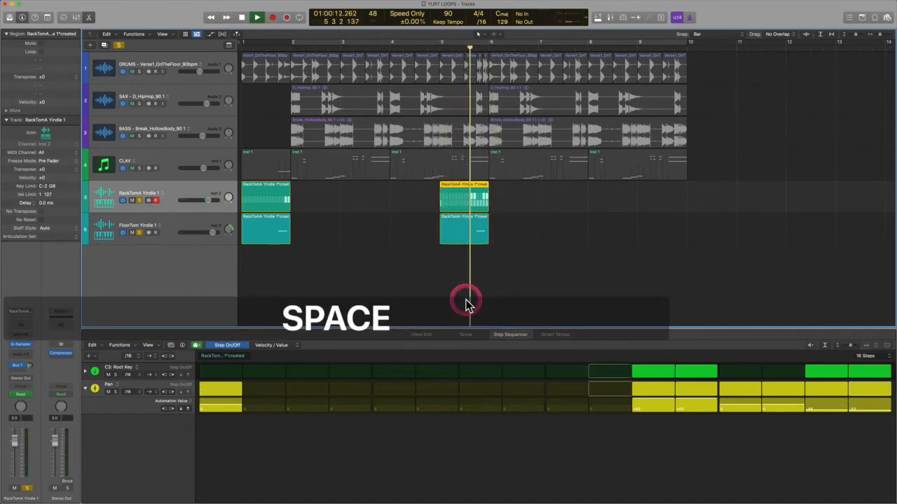
{"action": "key", "text": "space"}
Step: Reverse the rack tom panning, with steps 11 and 12 left and steps 15 and 16 right, and play the fill
{"action": "mouse_move", "coordinate": [655, 400]}
{"action": "left_mouse_down"}
{"action": "mouse_move", "coordinate": [657, 427]}
{"action": "mouse_move", "coordinate": [689, 403]}
{"action": "mouse_move", "coordinate": [696, 420]}
{"action": "left_mouse_up"}
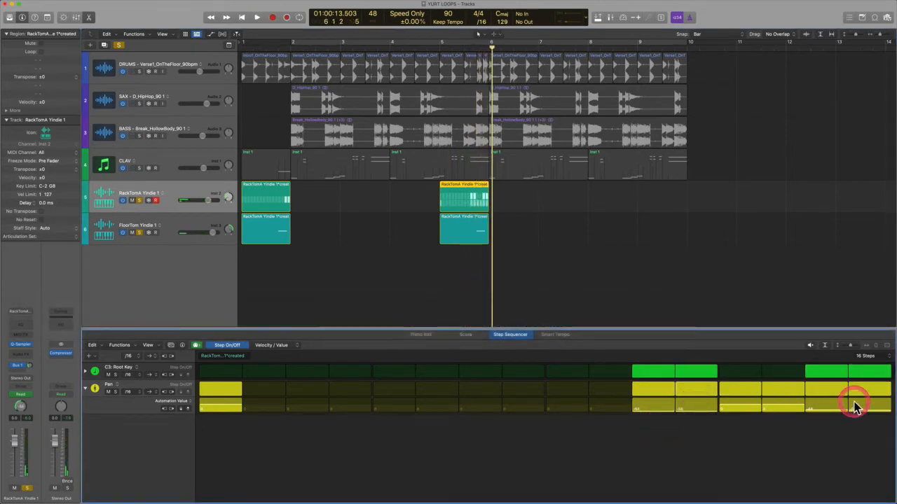
{"action": "mouse_move", "coordinate": [850, 407]}
{"action": "left_mouse_down"}
{"action": "mouse_move", "coordinate": [834, 402]}
{"action": "mouse_move", "coordinate": [872, 385]}
{"action": "left_mouse_up"}
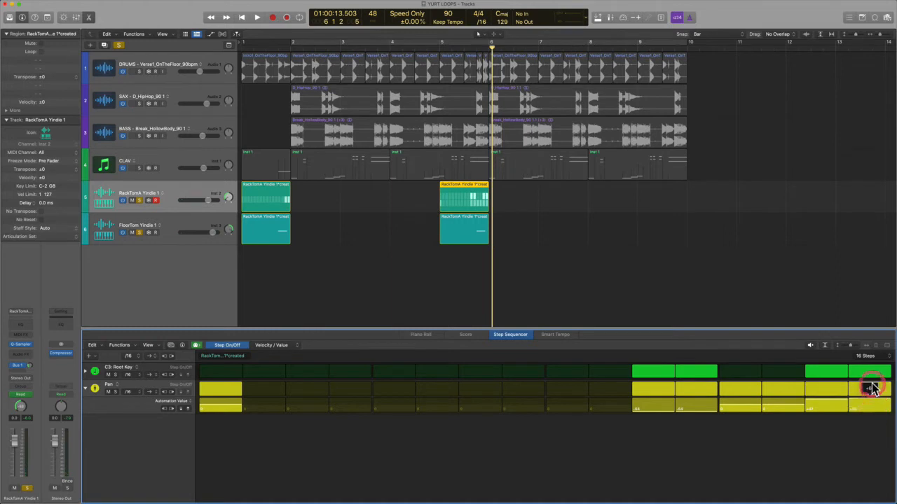
{"action": "key", "text": "alt+space"}
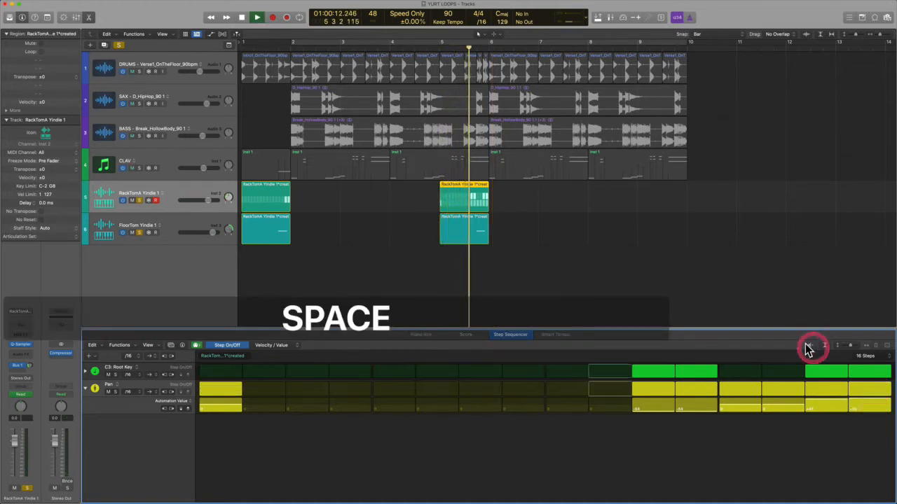
Step: Unsolo the rack and floor tom tracks and play the bar 5 tom fill within the full mix
{"action": "key", "text": "space"}
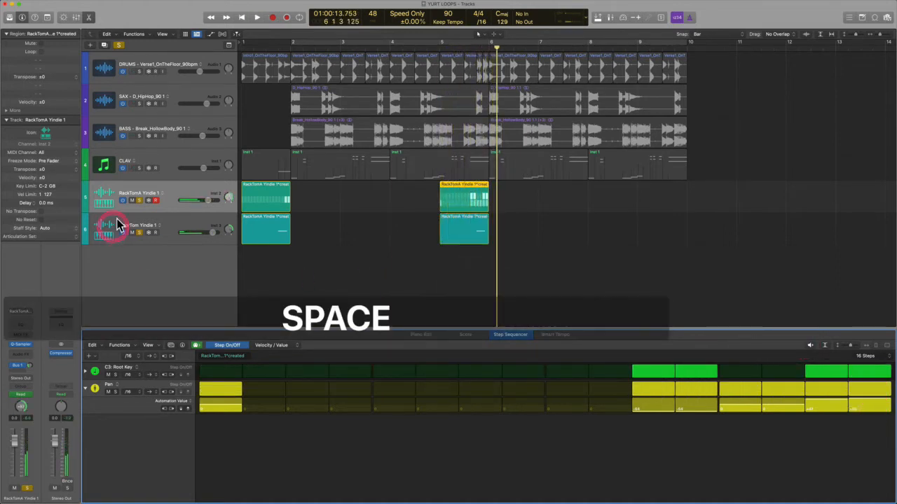
{"action": "left_click", "coordinate": [138, 200]}
{"action": "left_click", "coordinate": [139, 231]}
{"action": "key", "text": "alt+space"}
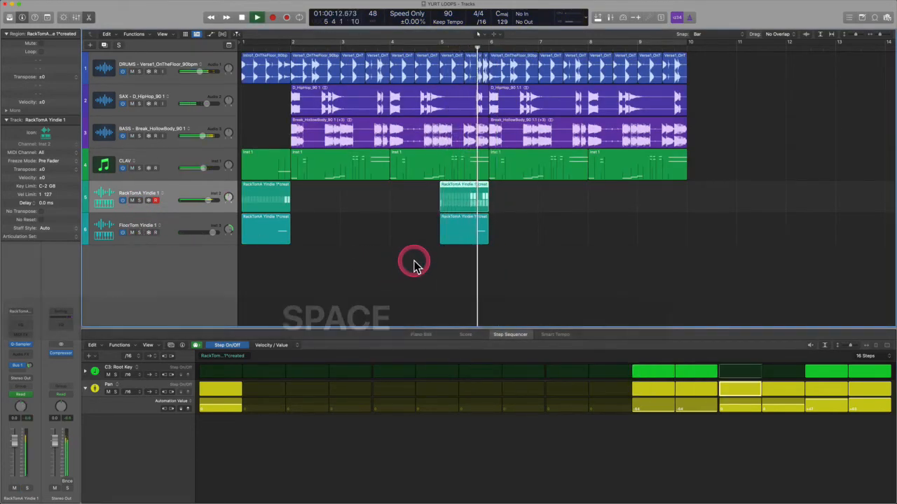
{"action": "key", "text": "space"}
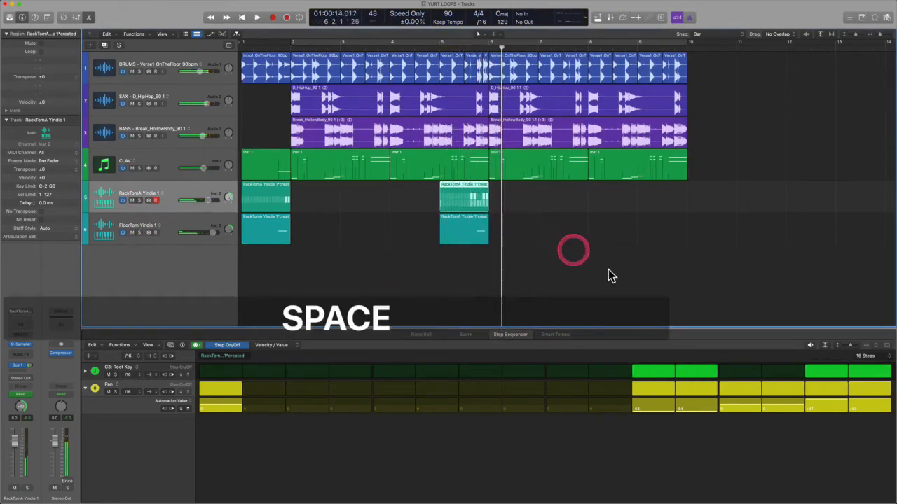
Step: Collapse the Pan row and close the editor area below the tracks
{"action": "left_click", "coordinate": [94, 391]}
{"action": "key", "text": "p"}
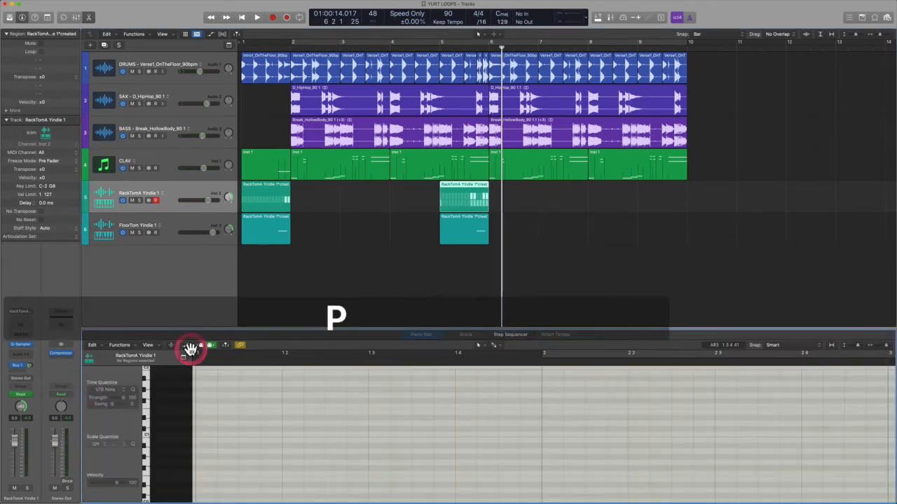
{"action": "key", "text": "p"}
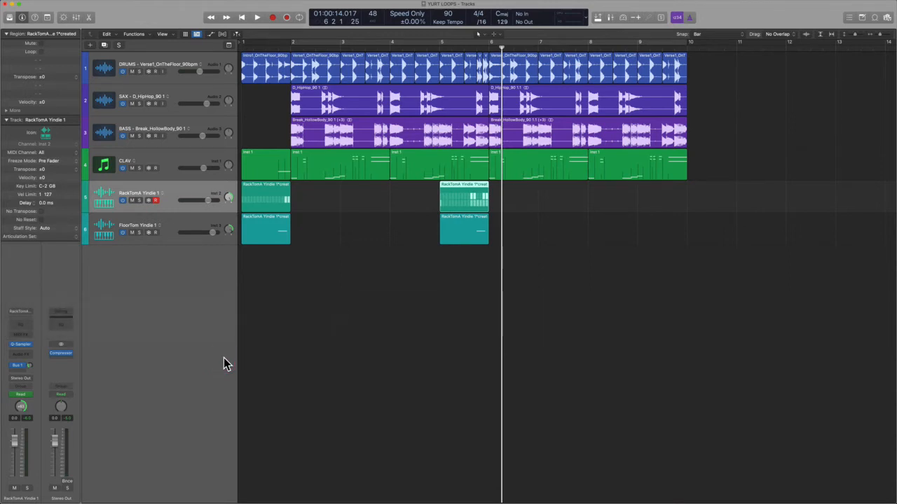
{"action": "left_click", "coordinate": [293, 367]}
{"action": "left_click", "coordinate": [17, 345]}
{"action": "key", "text": "space"}
{"action": "key", "text": "space"}
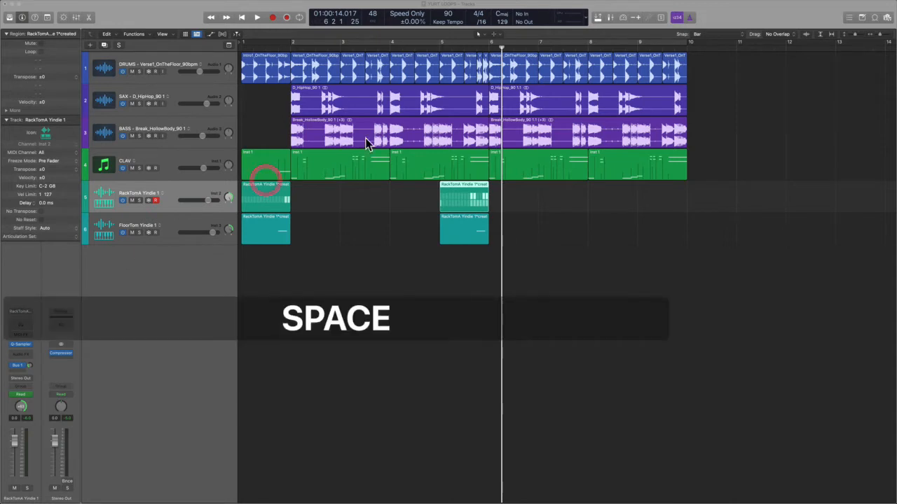
Step: Switch the project tempo mode to Adapt Project Tempo and return it to Keep Project Tempo
{"action": "left_click", "coordinate": [450, 21]}
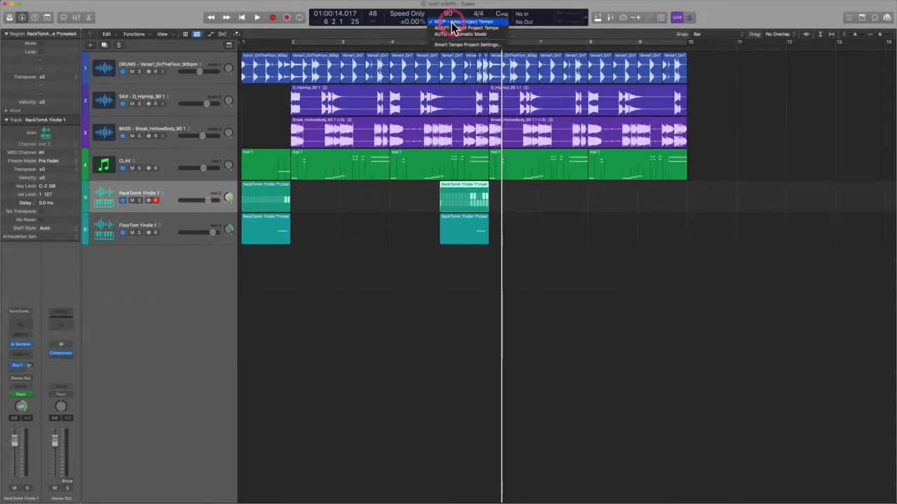
{"action": "left_click", "coordinate": [452, 28]}
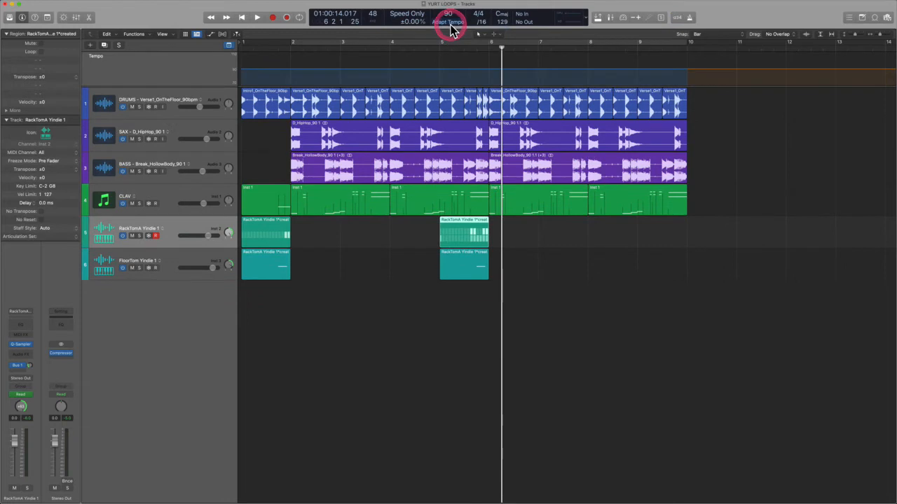
{"action": "left_click", "coordinate": [464, 295]}
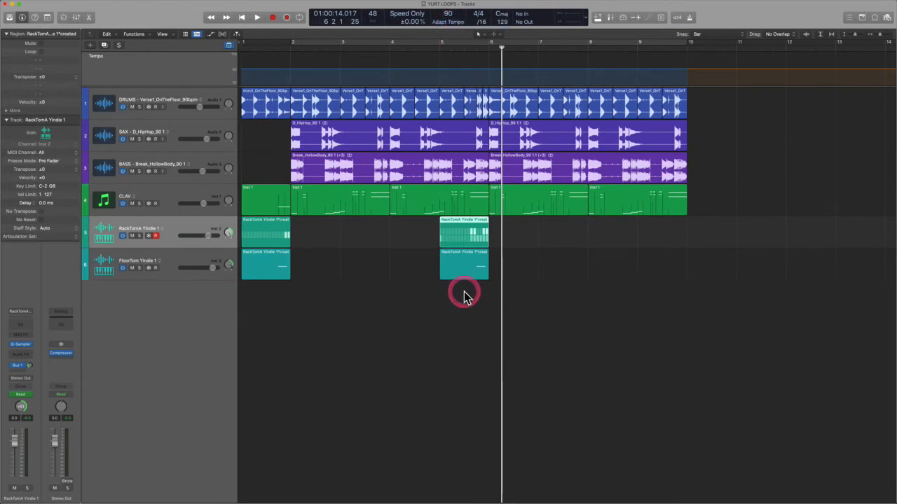
{"action": "left_click", "coordinate": [452, 21]}
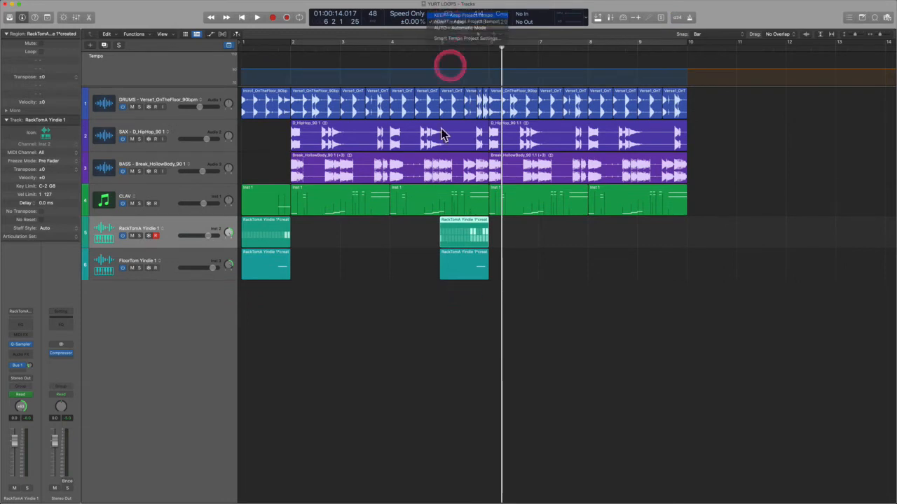
{"action": "left_click", "coordinate": [426, 256]}
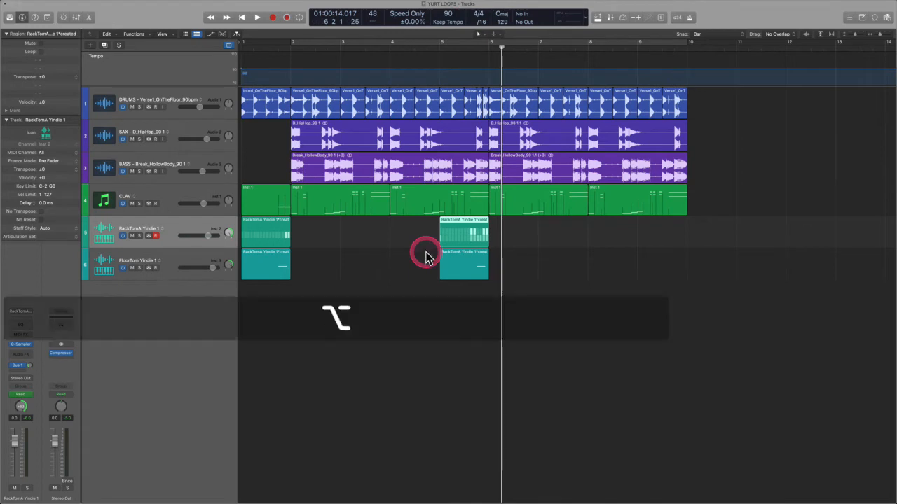
Step: In the Smart Tempo project settings, set the Flex & Follow default for imported audio files to On
{"action": "key", "text": "alt+p"}
{"action": "left_click", "coordinate": [429, 113]}
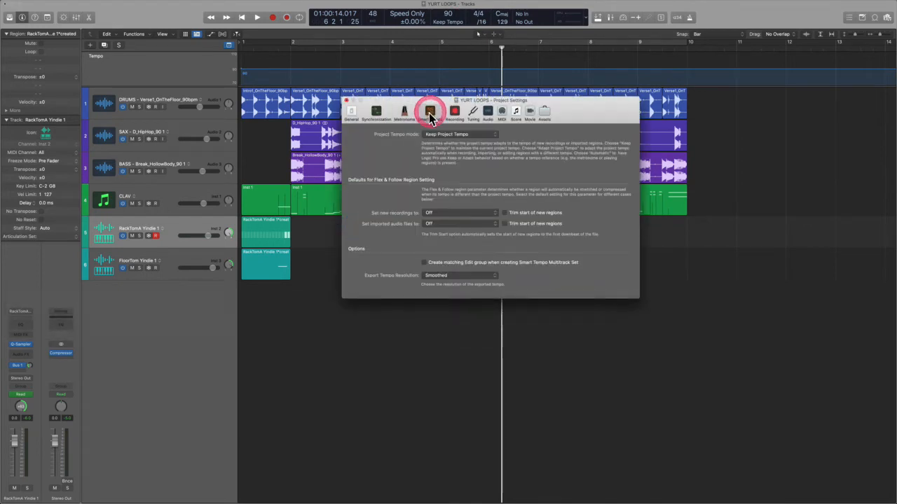
{"action": "left_click", "coordinate": [428, 223]}
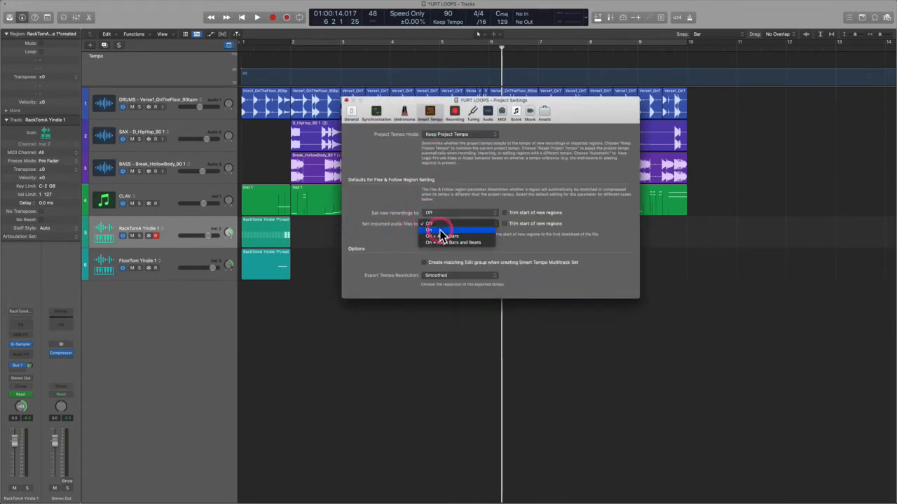
{"action": "left_click", "coordinate": [440, 231]}
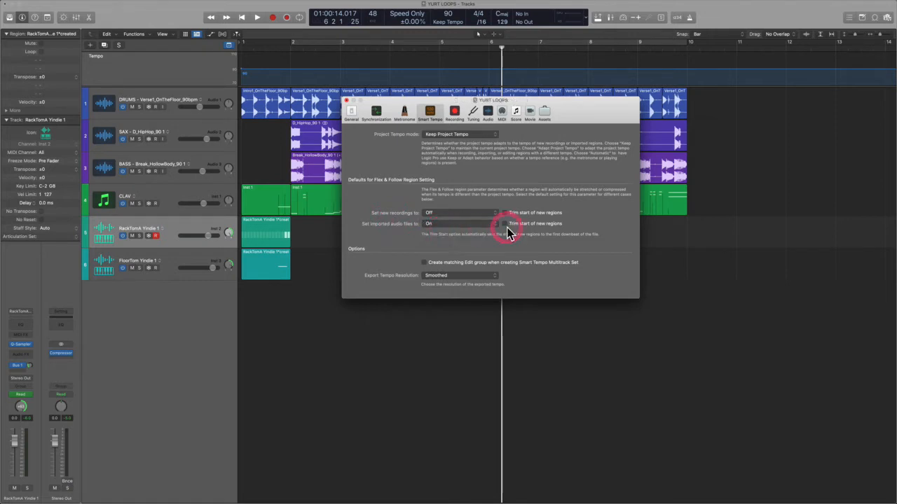
{"action": "left_click", "coordinate": [345, 100]}
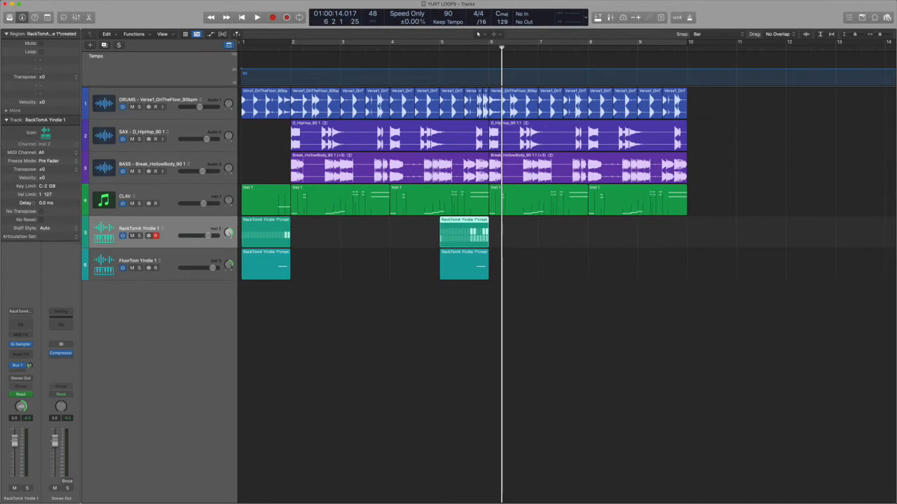
Step: Import the Groove_CStuff_92 audio loop onto a new track at bar 2 and solo that track
{"action": "left_click_drag", "start_coordinate": [0, 364], "coordinate": [291, 357]}
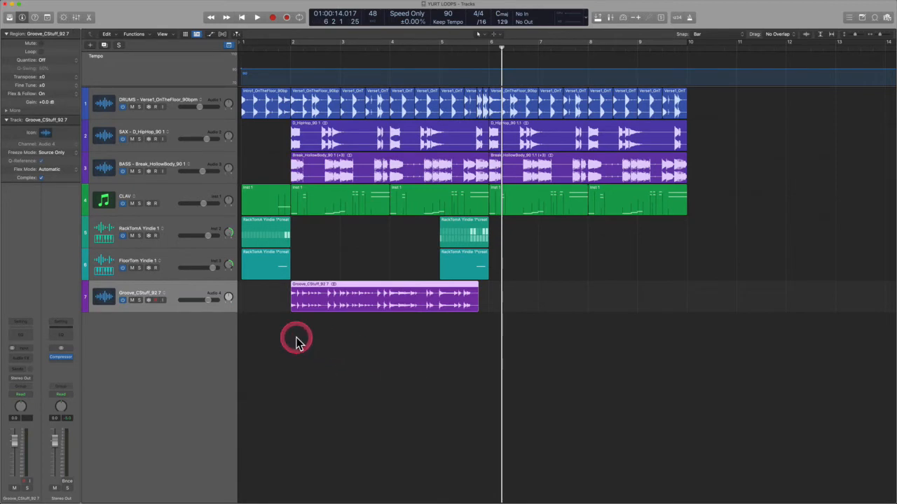
{"action": "key", "text": "shift"}
{"action": "left_click", "coordinate": [140, 302]}
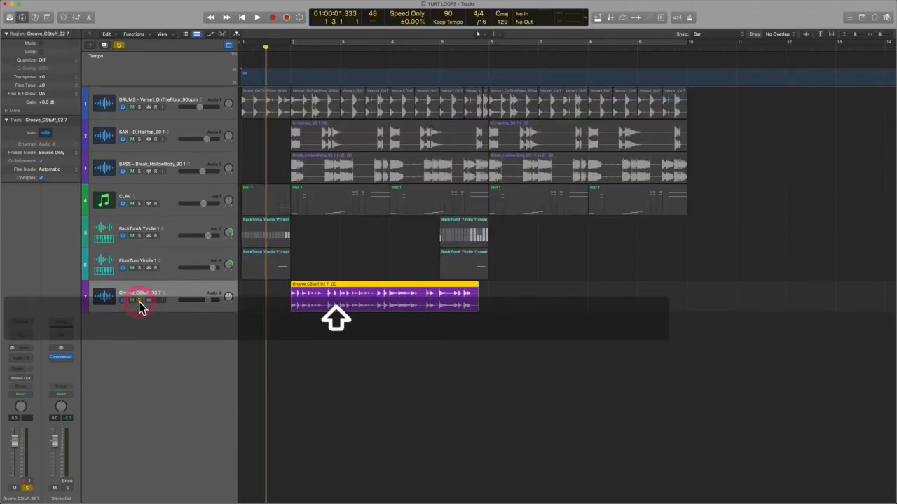
Step: Turn on the metronome, show all channels in the mixer and play the soloed groove against the click
{"action": "key", "text": "k"}
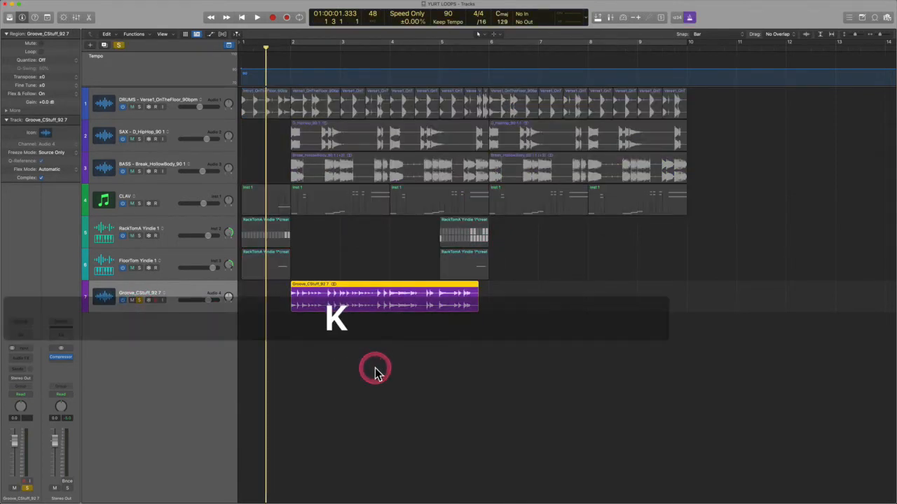
{"action": "key", "text": "x"}
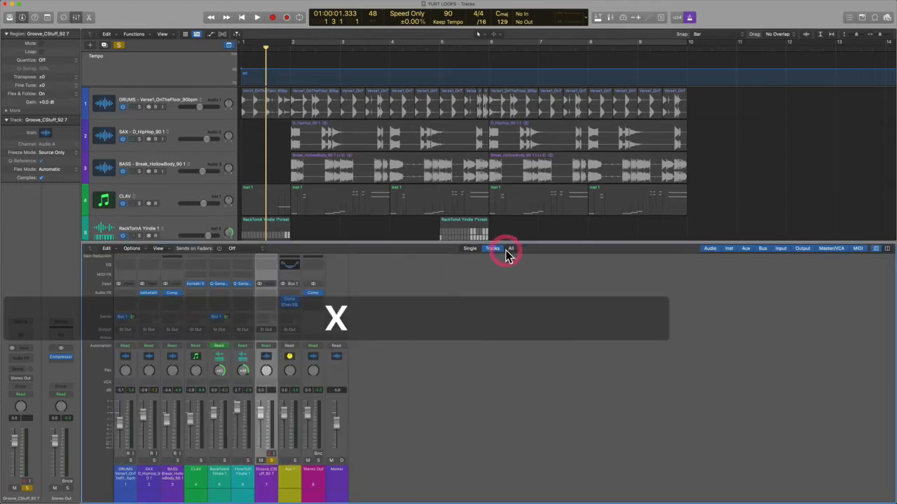
{"action": "left_click", "coordinate": [511, 249]}
{"action": "scroll", "coordinate": [481, 194], "scroll_direction": "down", "scroll_amount": 3}
{"action": "key", "text": "space"}
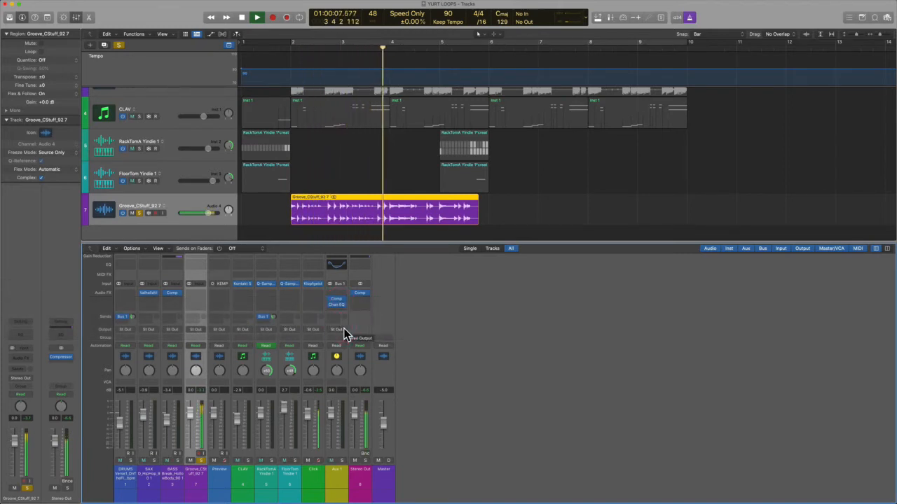
{"action": "key", "text": "space"}
{"action": "key", "text": "x"}
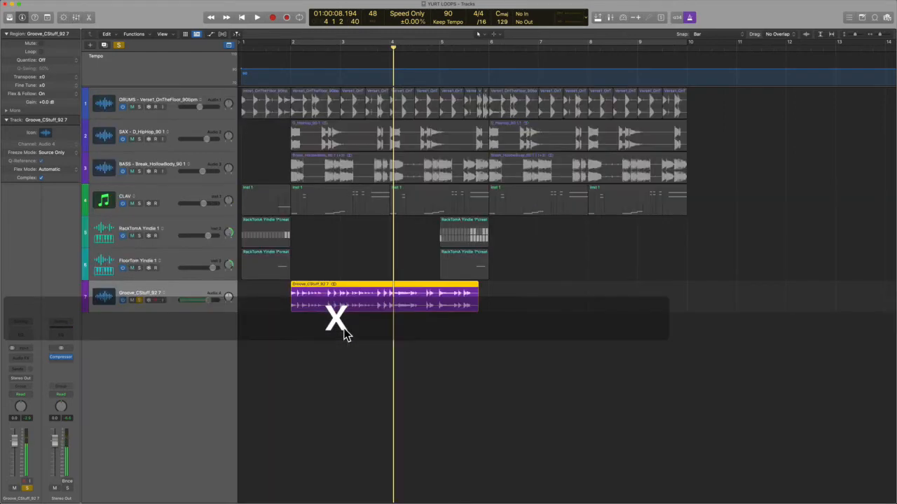
Step: Unsolo the groove track and move it directly below the bass track
{"action": "left_click", "coordinate": [139, 300]}
{"action": "left_click_drag", "start_coordinate": [175, 287], "coordinate": [182, 180]}
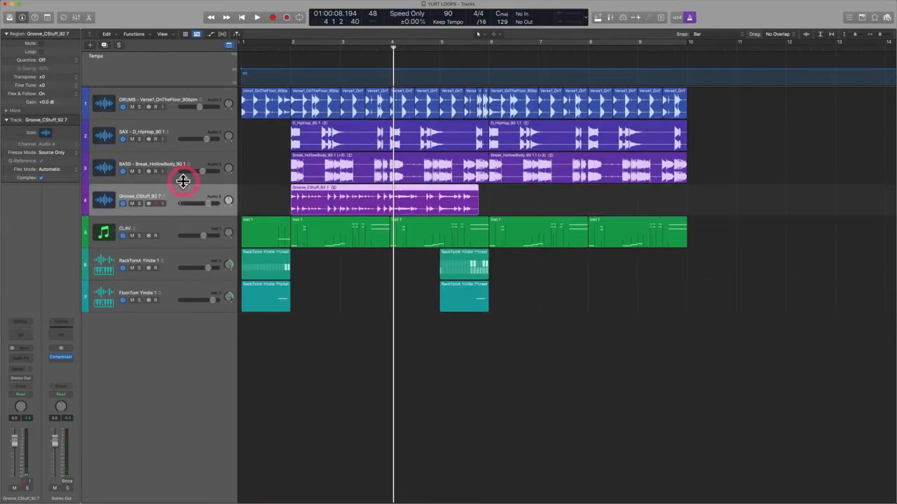
{"action": "left_click", "coordinate": [326, 201]}
Step: Solo the groove track, place the playhead just before bar 2 and play the opening phrase
{"action": "key", "text": "Return"}
{"action": "left_click", "coordinate": [261, 185]}
{"action": "left_click", "coordinate": [133, 195]}
{"action": "left_click", "coordinate": [139, 204]}
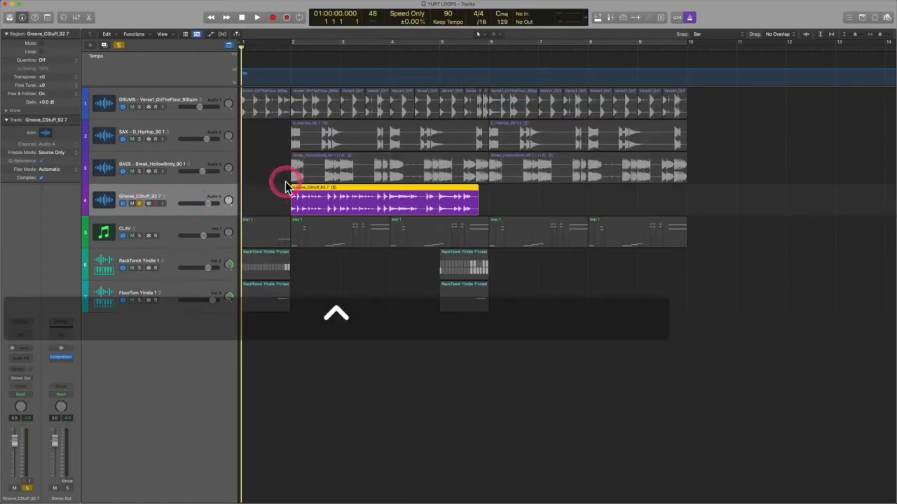
{"action": "left_click_drag", "start_coordinate": [286, 188], "coordinate": [508, 226]}
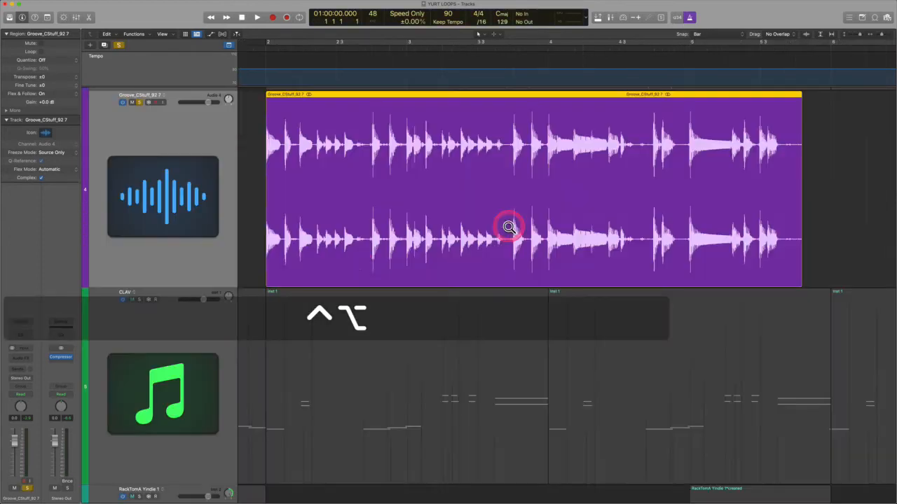
{"action": "left_click", "coordinate": [359, 272], "text": "ctrl+alt"}
{"action": "left_click", "coordinate": [252, 222], "text": "ctrl+alt"}
{"action": "left_click", "coordinate": [252, 222], "text": "shift"}
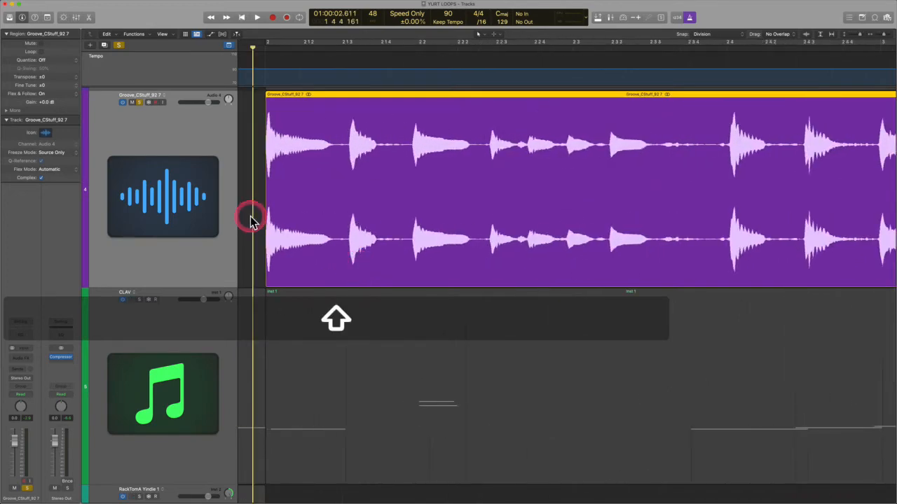
{"action": "key", "text": "space"}
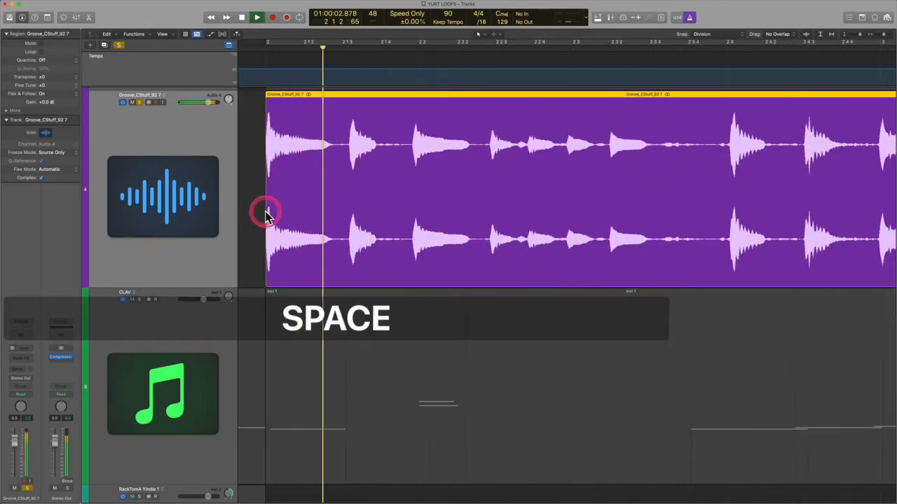
{"action": "key", "text": "space"}
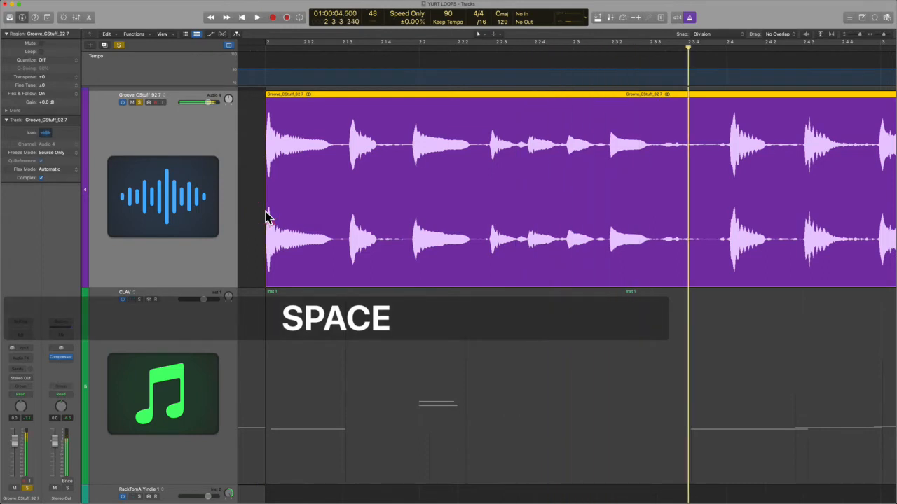
Step: Split the groove region at 2 3 4 1 to separate its opening phrase, and select the remainder
{"action": "left_click_drag", "start_coordinate": [266, 201], "coordinate": [705, 204]}
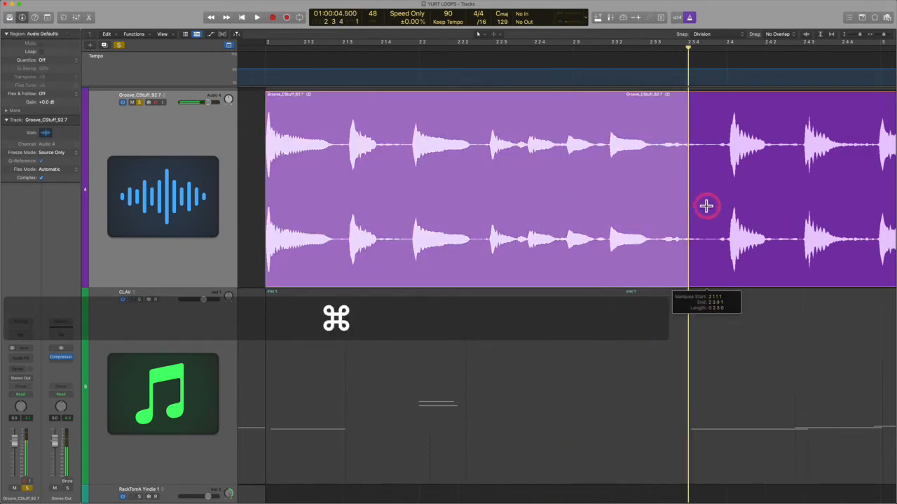
{"action": "left_click", "coordinate": [661, 210]}
{"action": "left_click", "coordinate": [708, 245]}
Step: Play the remaining groove, split it at 3 2 3 1 and delete the section just before that split
{"action": "key", "text": "space"}
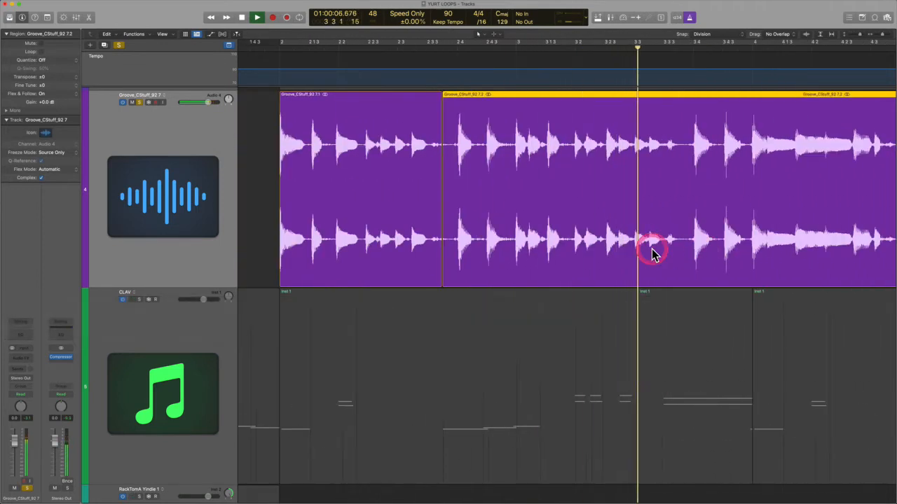
{"action": "key", "text": "space"}
{"action": "left_click", "coordinate": [606, 169], "text": "super"}
{"action": "left_click", "coordinate": [572, 168]}
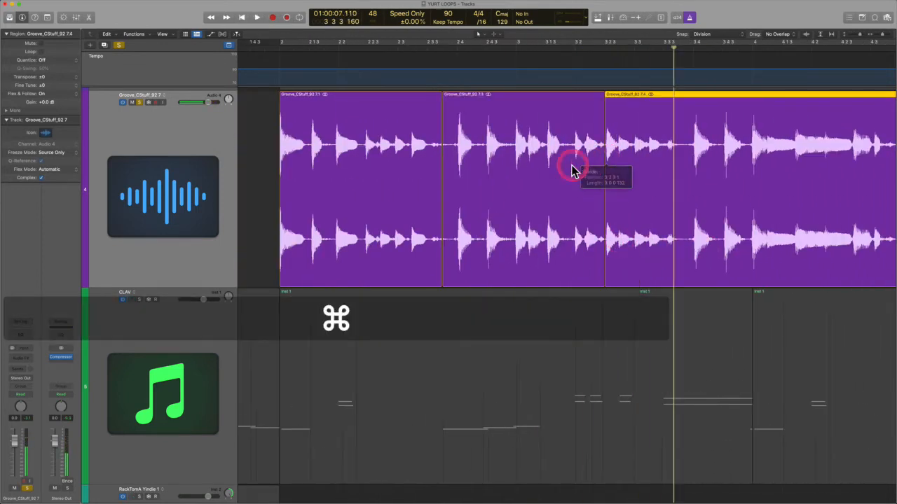
{"action": "key", "text": "BackSpace"}
Step: Extend the start of the second groove region one sixteenth earlier into the gap and play it
{"action": "left_click", "coordinate": [608, 173]}
{"action": "key", "text": "space"}
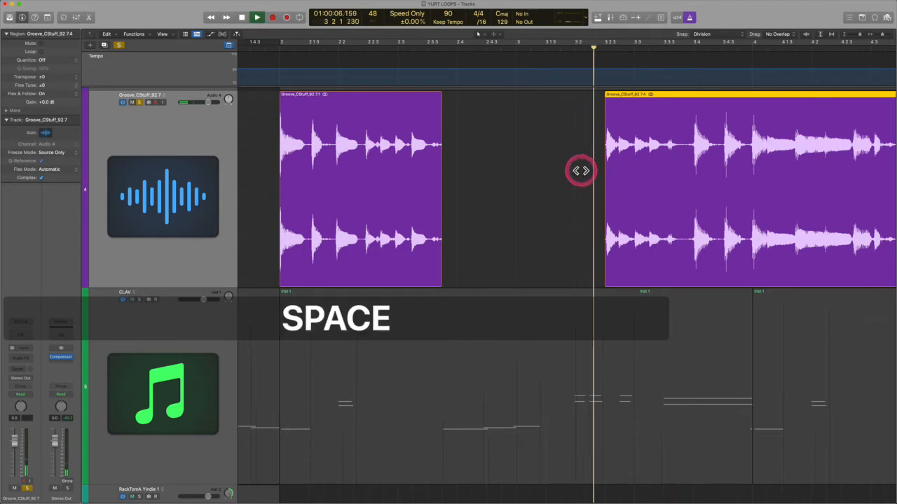
{"action": "left_click", "coordinate": [581, 182], "text": "shift"}
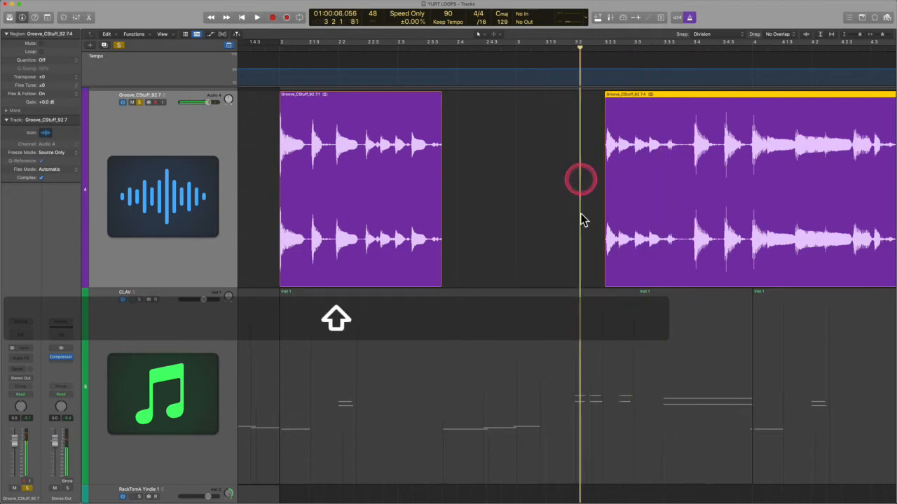
{"action": "left_click_drag", "start_coordinate": [608, 287], "coordinate": [585, 284]}
{"action": "key", "text": "space"}
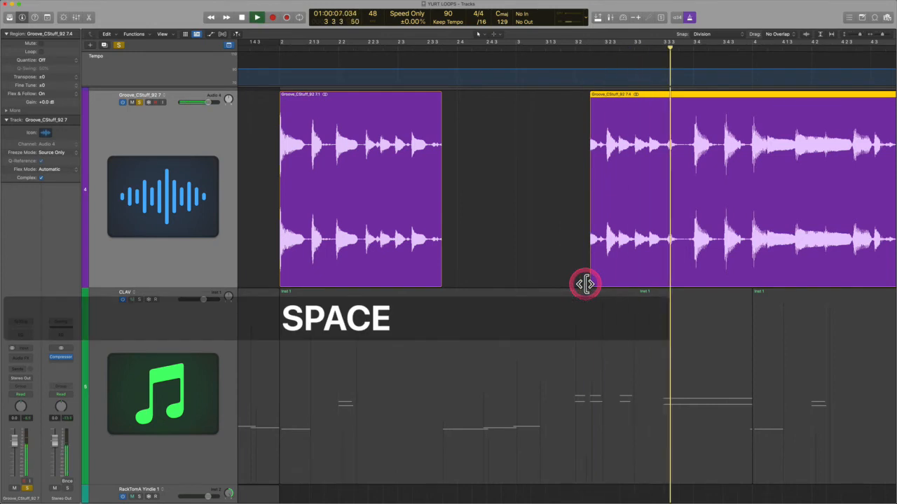
Step: Split the second groove region at bar 3 beat 4 and delete everything after the split
{"action": "left_click", "coordinate": [689, 168], "text": "super"}
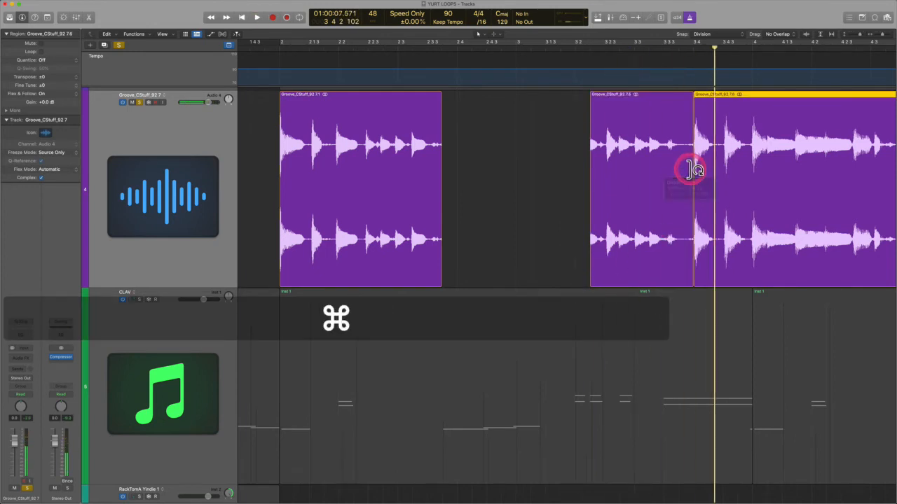
{"action": "left_click", "coordinate": [724, 190]}
{"action": "key", "text": "BackSpace"}
{"action": "left_click", "coordinate": [584, 187]}
{"action": "scroll", "coordinate": [517, 201], "scroll_direction": "down", "scroll_amount": 5}
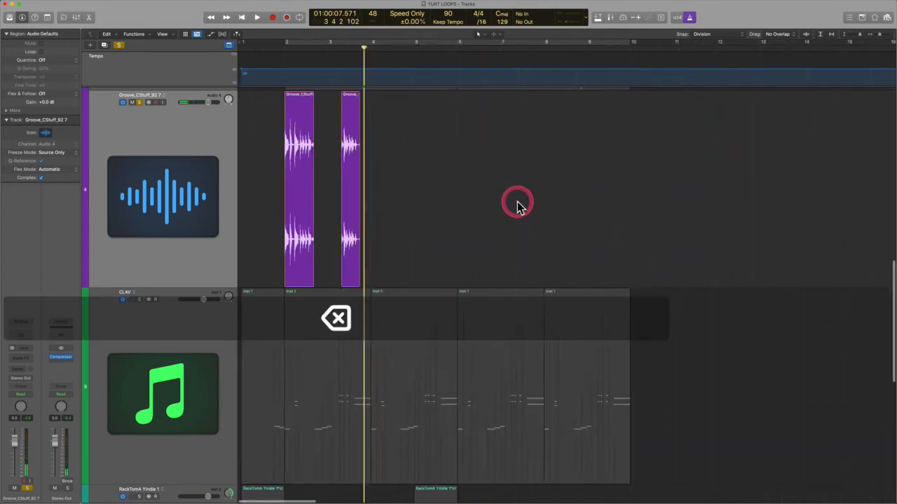
Step: Unsolo the Groove_CStuff track so that all tracks are audible again
{"action": "scroll", "coordinate": [497, 205], "scroll_direction": "down", "scroll_amount": 10}
{"action": "scroll", "coordinate": [206, 243], "scroll_direction": "up", "scroll_amount": 5}
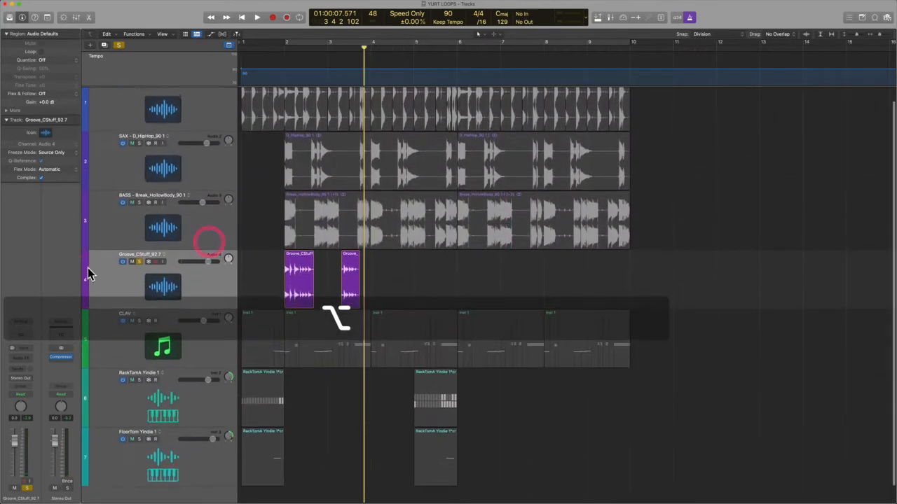
{"action": "left_click", "coordinate": [139, 261]}
{"action": "scroll", "coordinate": [295, 273], "scroll_direction": "up", "scroll_amount": 3}
{"action": "scroll", "coordinate": [295, 273], "scroll_direction": "left", "scroll_amount": 5}
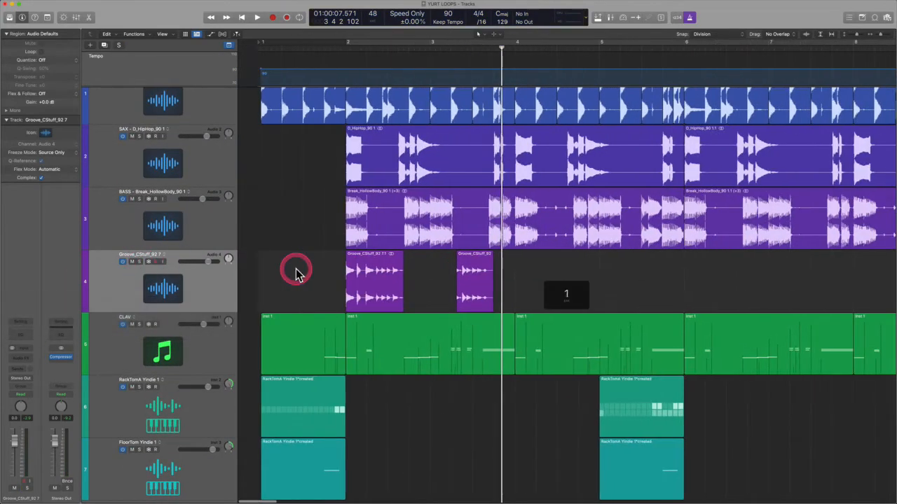
Step: Move the second groove phrase onto the bass track so it ends at bar 2, and mute the groove track
{"action": "left_click_drag", "start_coordinate": [444, 278], "coordinate": [304, 238]}
{"action": "key", "text": "Return"}
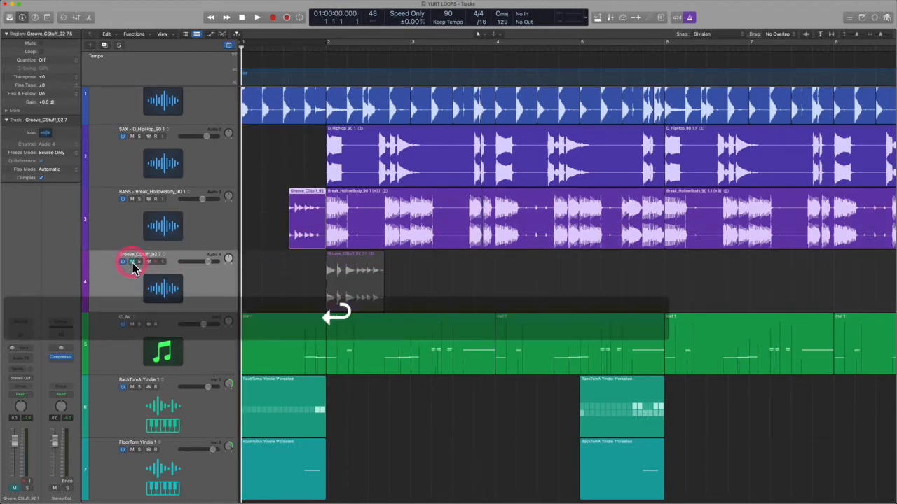
Step: Rename the Groove_CStuff track as "Bass Licks"
{"action": "left_click", "coordinate": [135, 268]}
{"action": "key", "text": "shift+Return"}
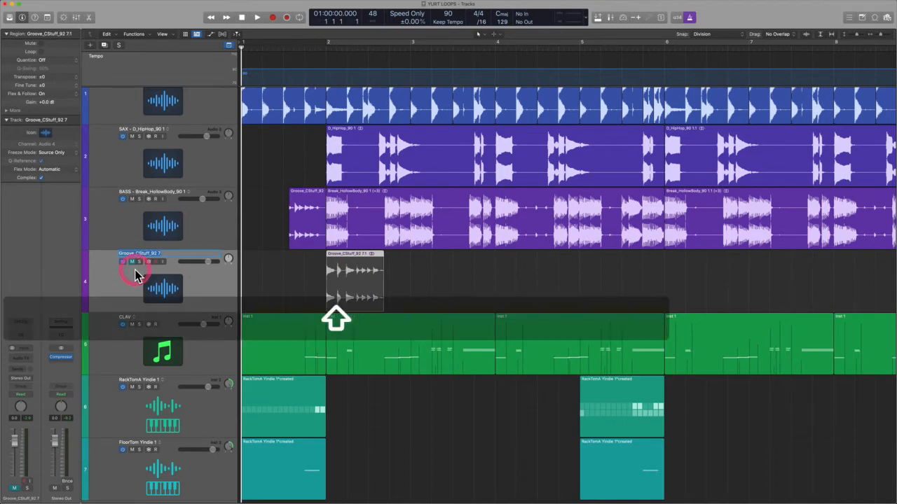
{"action": "key", "text": "shift"}
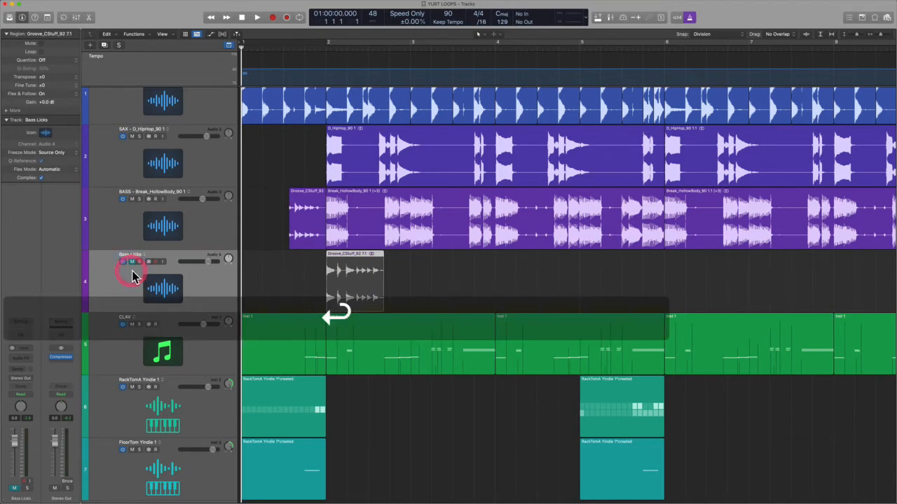
Step: Play the arrangement from the start and move the groove phrase back to the Bass Licks track at bar 3 beat 2
{"action": "key", "text": "space"}
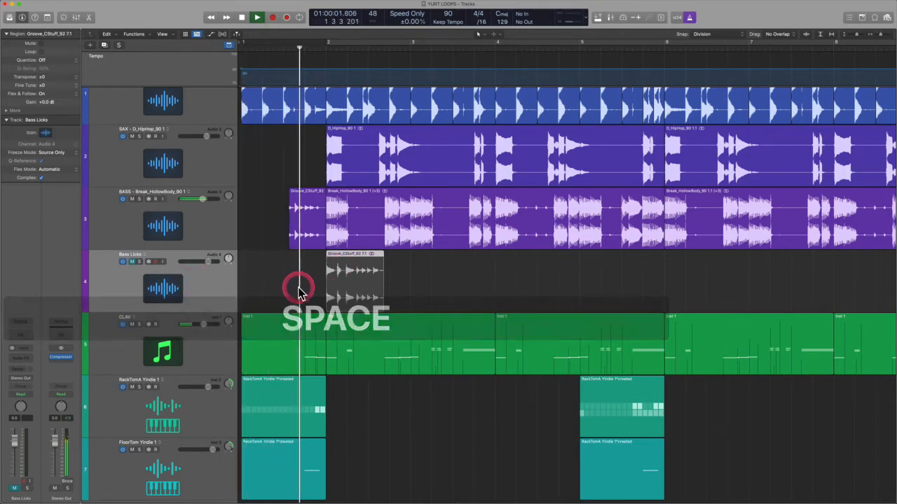
{"action": "key", "text": "space"}
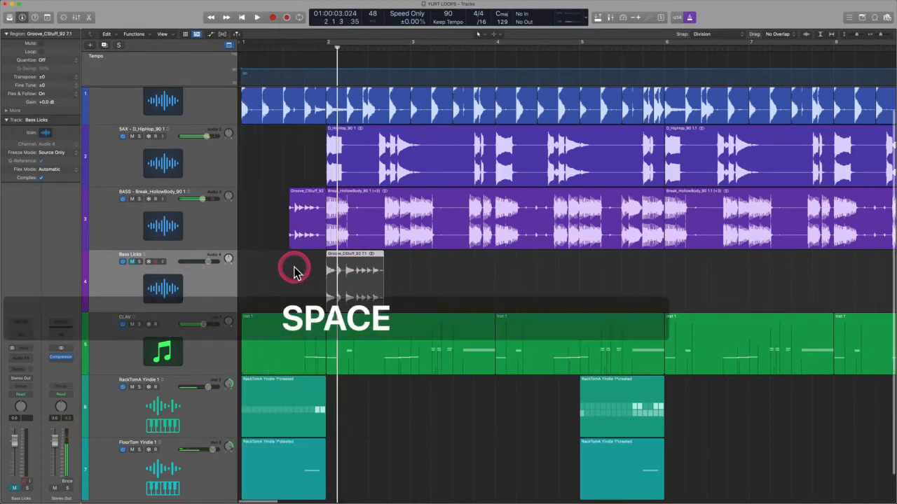
{"action": "left_click_drag", "start_coordinate": [306, 242], "coordinate": [452, 285]}
{"action": "key", "text": "space"}
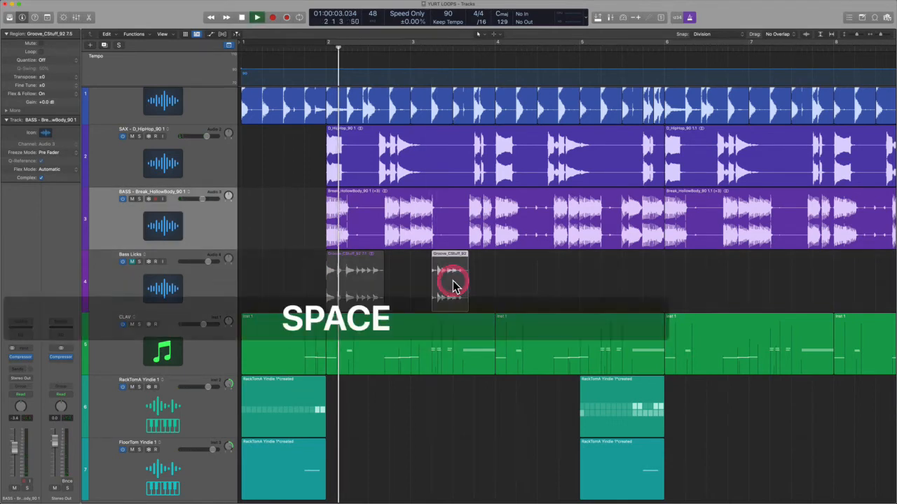
Step: Shift the second Bass Licks phrase three bars later to bar 6 beat 2 during playback, and stop there
{"action": "scroll", "coordinate": [476, 284], "scroll_direction": "up", "scroll_amount": 5}
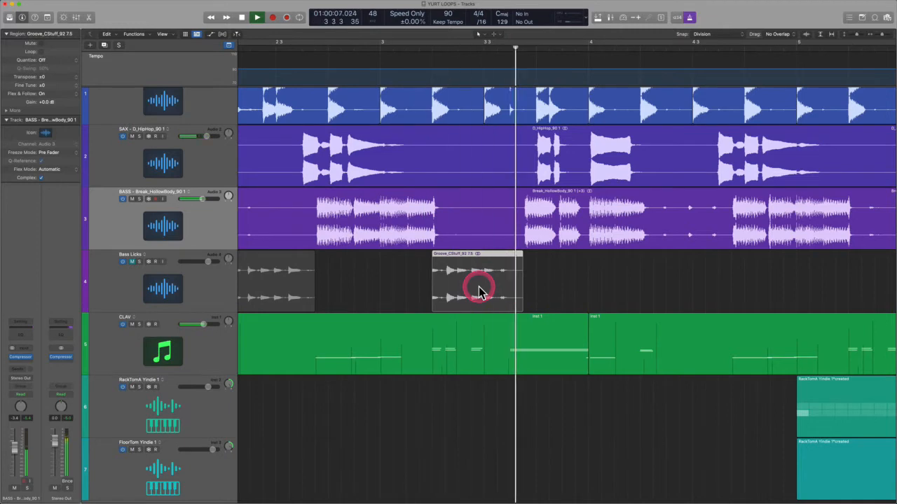
{"action": "left_click", "coordinate": [479, 293]}
{"action": "key", "text": "5"}
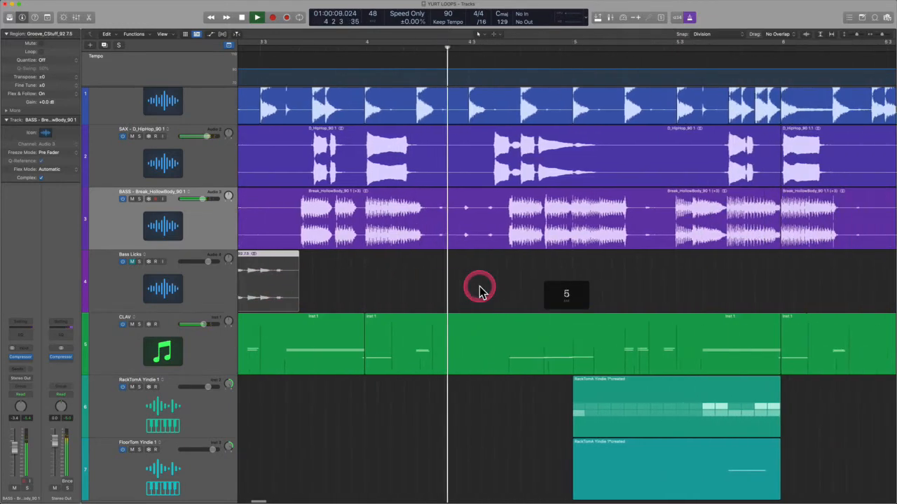
{"action": "scroll", "coordinate": [479, 286], "scroll_direction": "right", "scroll_amount": 3}
{"action": "key", "text": "alt+Right"}
{"action": "key", "text": "alt+Right"}
{"action": "key", "text": "alt+Right"}
{"action": "scroll", "coordinate": [479, 286], "scroll_direction": "right", "scroll_amount": 2}
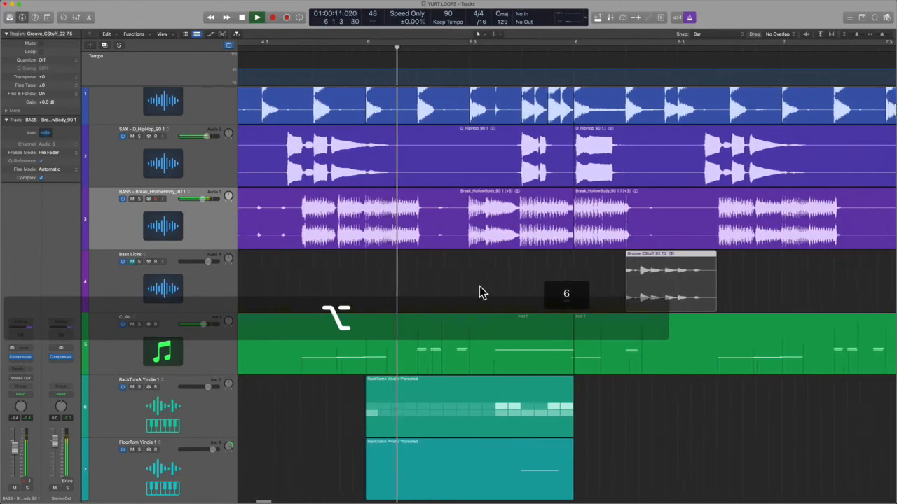
{"action": "scroll", "coordinate": [480, 286], "scroll_direction": "right", "scroll_amount": 2}
{"action": "left_click", "coordinate": [476, 288]}
{"action": "left_click", "coordinate": [891, 290]}
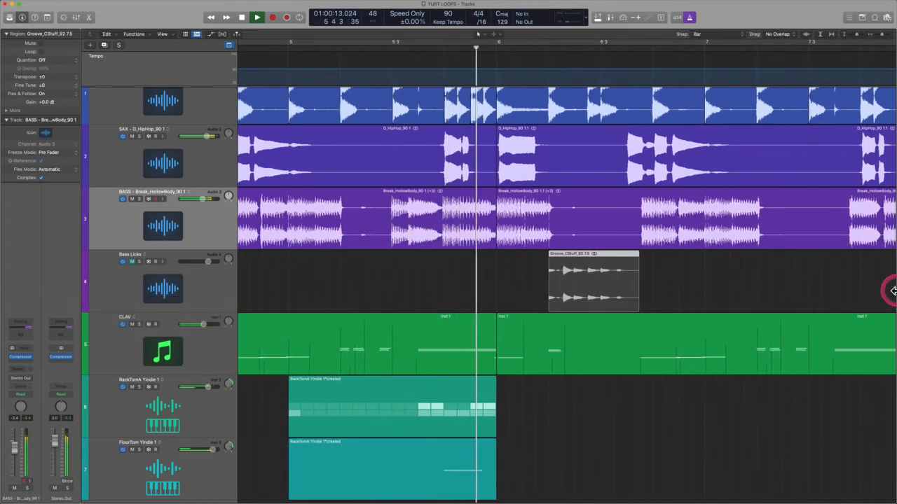
{"action": "scroll", "coordinate": [714, 314], "scroll_direction": "right", "scroll_amount": 3}
{"action": "key", "text": "space"}
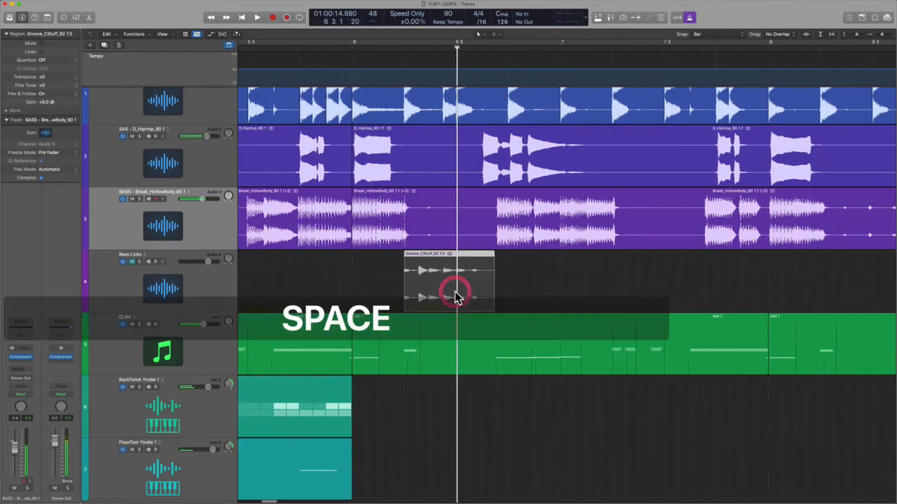
Step: Unmute the Bass Licks track and add a Bus 1 send at about -7.6 dB
{"action": "left_click", "coordinate": [132, 262]}
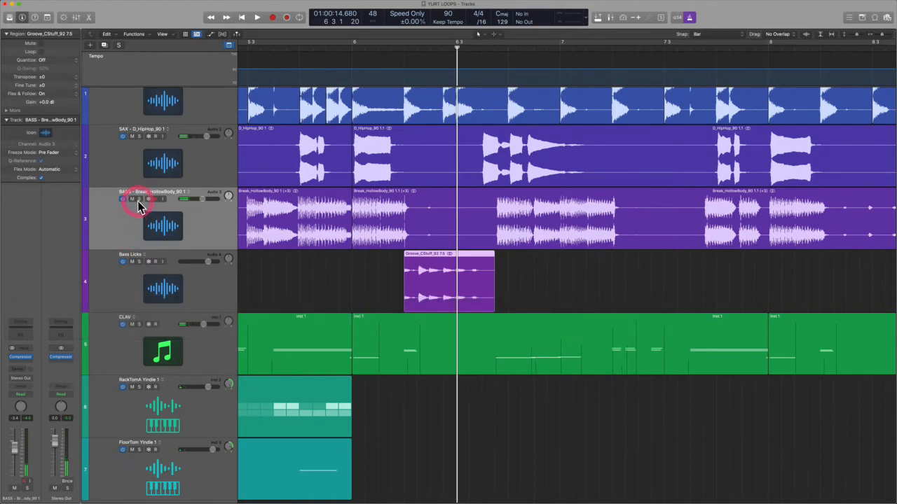
{"action": "left_click", "coordinate": [231, 280]}
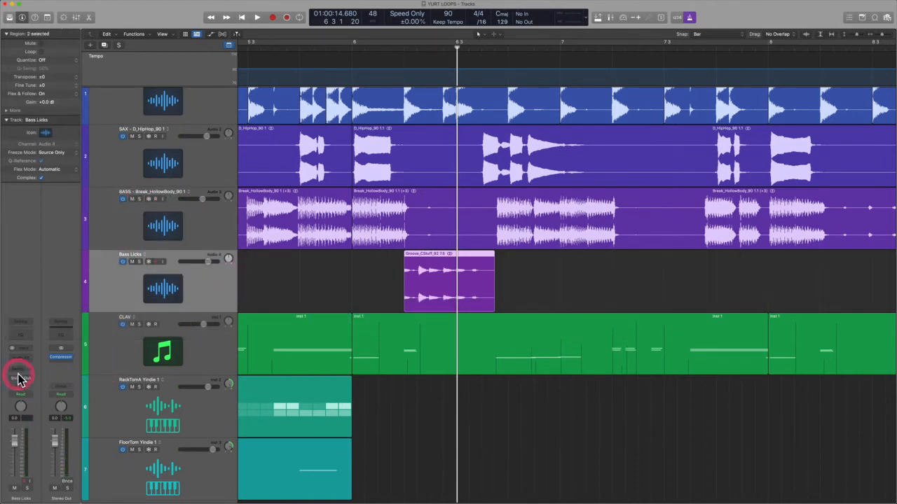
{"action": "left_click_drag", "start_coordinate": [19, 379], "coordinate": [100, 258]}
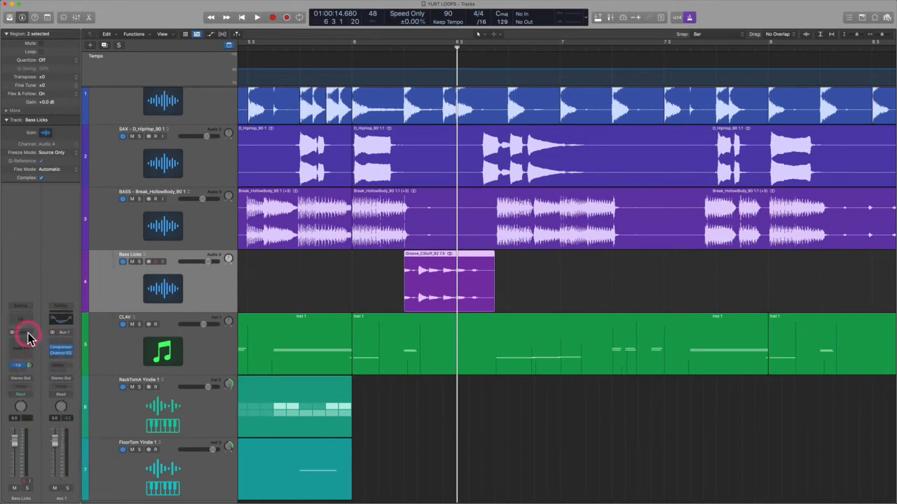
Step: Trim the start of both selected Bass Licks phrases slightly, playing the section from bar 5 beat 3 to check
{"action": "left_click", "coordinate": [273, 291], "text": "shift"}
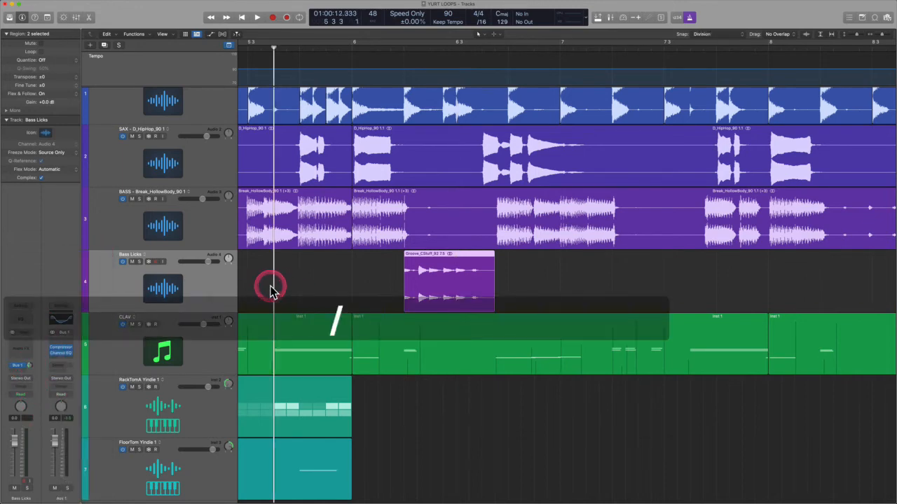
{"action": "key", "text": "space"}
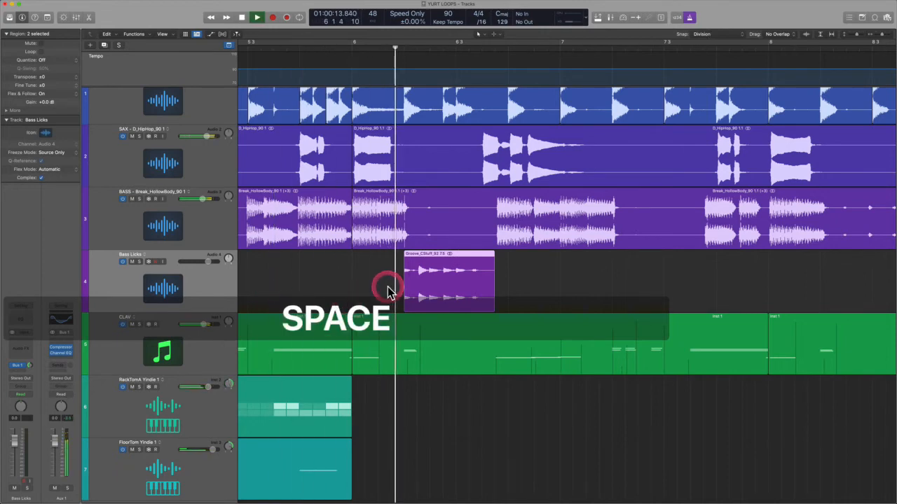
{"action": "key", "text": "space"}
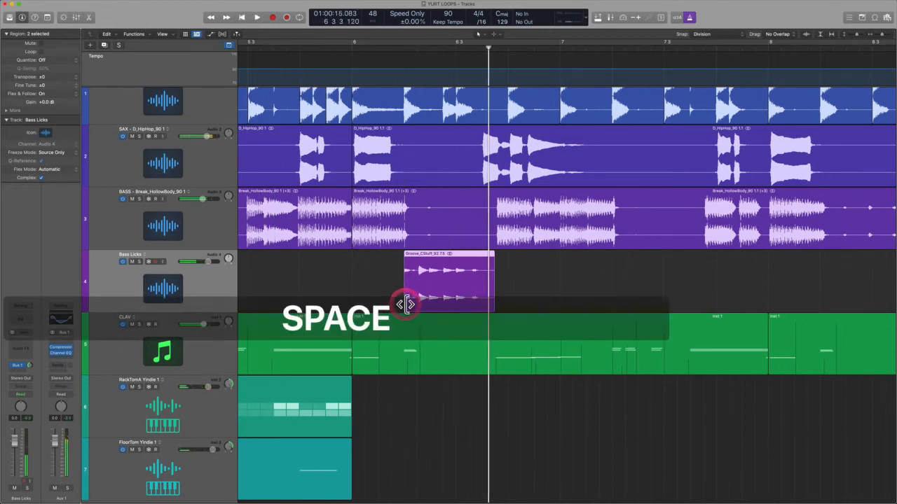
{"action": "left_click_drag", "start_coordinate": [405, 304], "coordinate": [414, 303]}
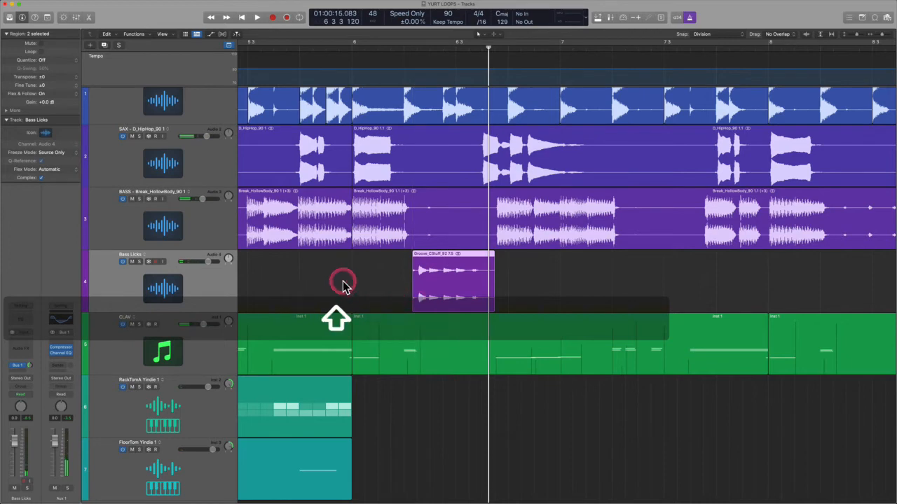
{"action": "key", "text": "space"}
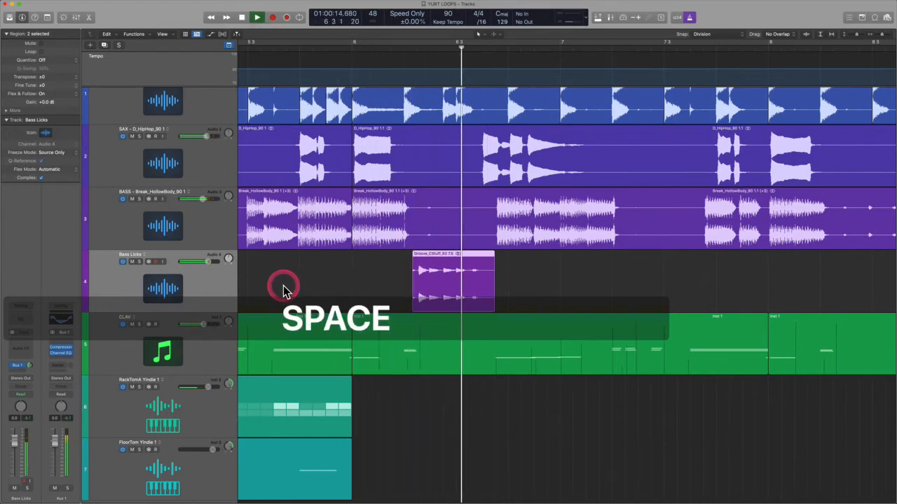
{"action": "key", "text": "space"}
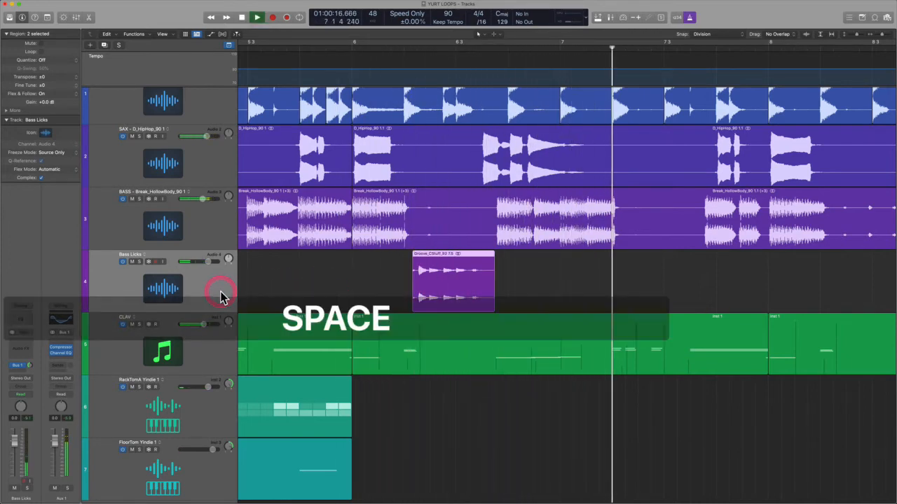
Step: Transpose the Bass Licks phrase in bar 6 by +1 and play it with the full mix
{"action": "left_click", "coordinate": [377, 280]}
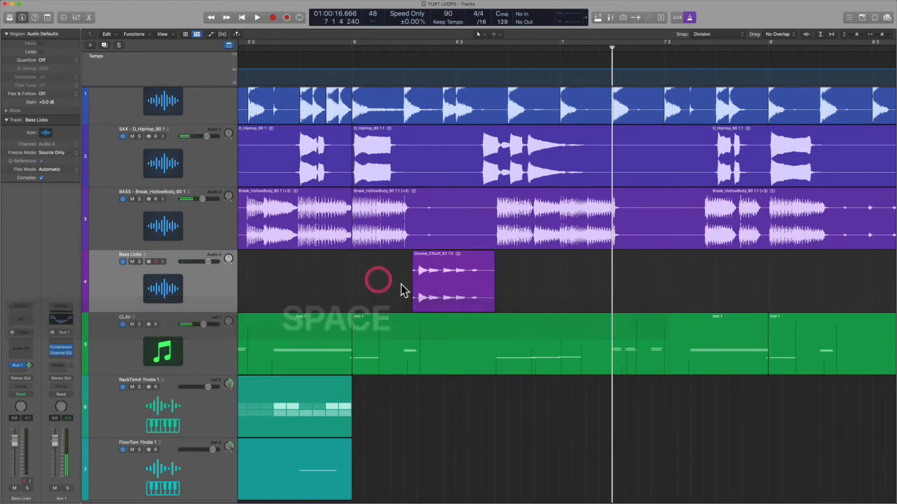
{"action": "left_click", "coordinate": [454, 290]}
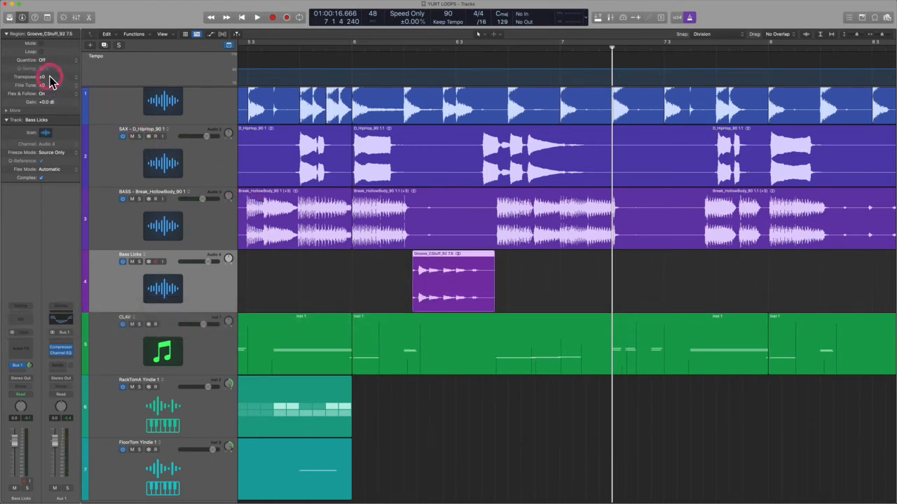
{"action": "left_click", "coordinate": [306, 270], "text": "shift"}
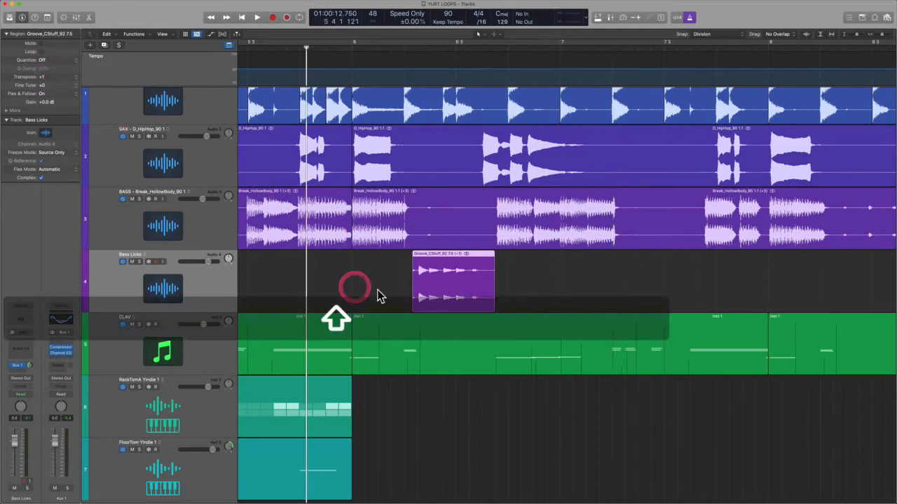
{"action": "left_click", "coordinate": [44, 89]}
{"action": "left_click_drag", "start_coordinate": [358, 252], "coordinate": [352, 304]}
{"action": "left_click", "coordinate": [257, 250]}
{"action": "key", "text": "space"}
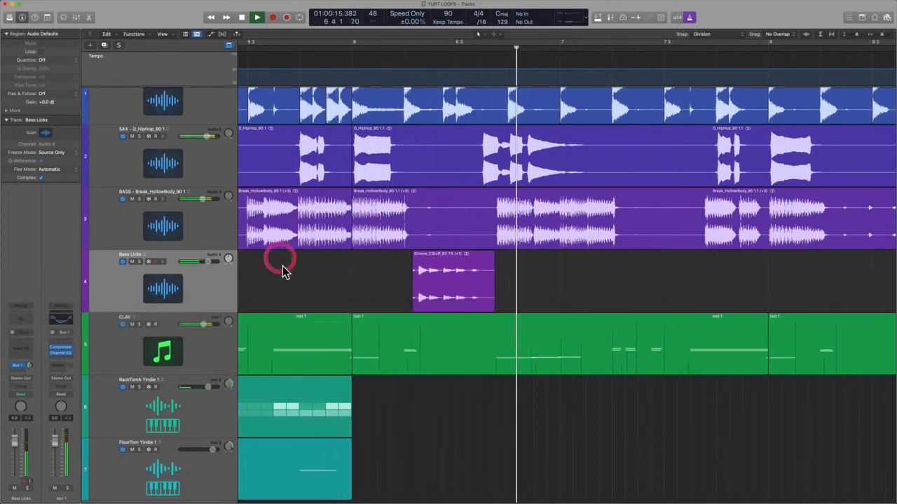
{"action": "key", "text": "space"}
Step: Solo the BASS and Bass Licks tracks, play them together from bar 5 beat 4, and clear the solos
{"action": "left_click", "coordinate": [283, 274], "text": "shift"}
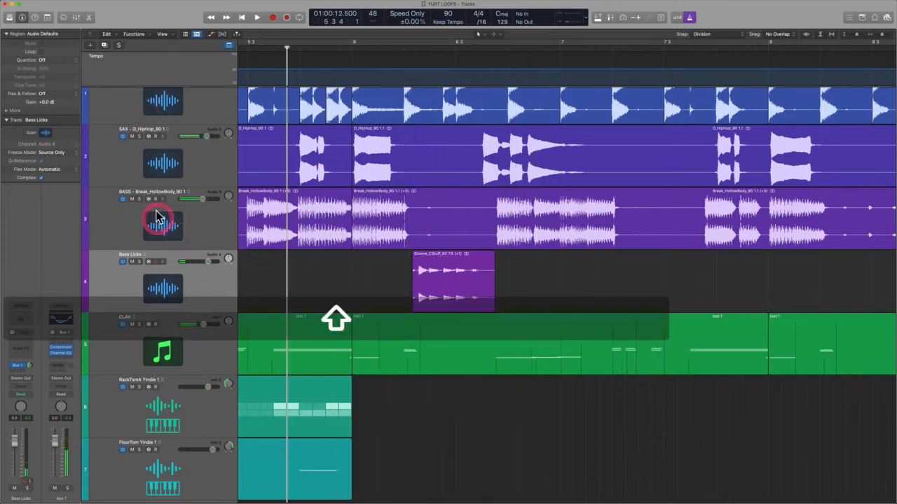
{"action": "left_click", "coordinate": [142, 200]}
{"action": "left_click", "coordinate": [139, 261]}
{"action": "key", "text": "alt+space"}
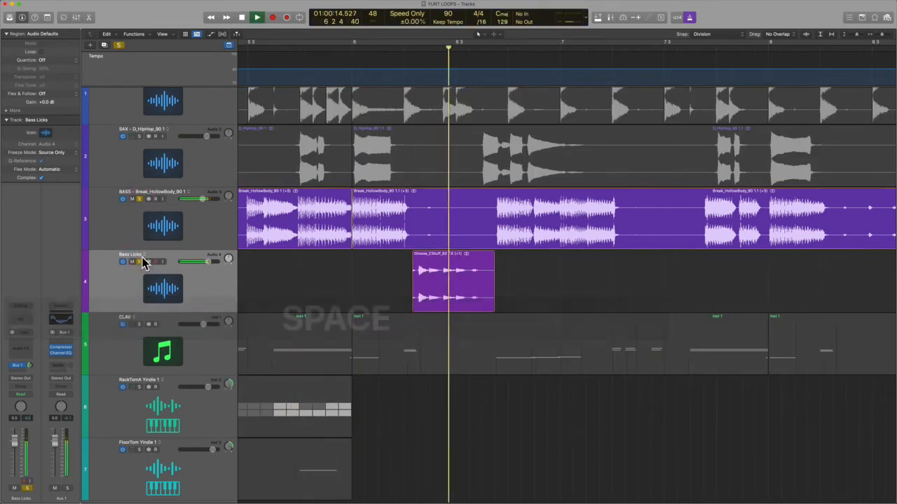
{"action": "key", "text": "space"}
{"action": "left_click", "coordinate": [119, 45]}
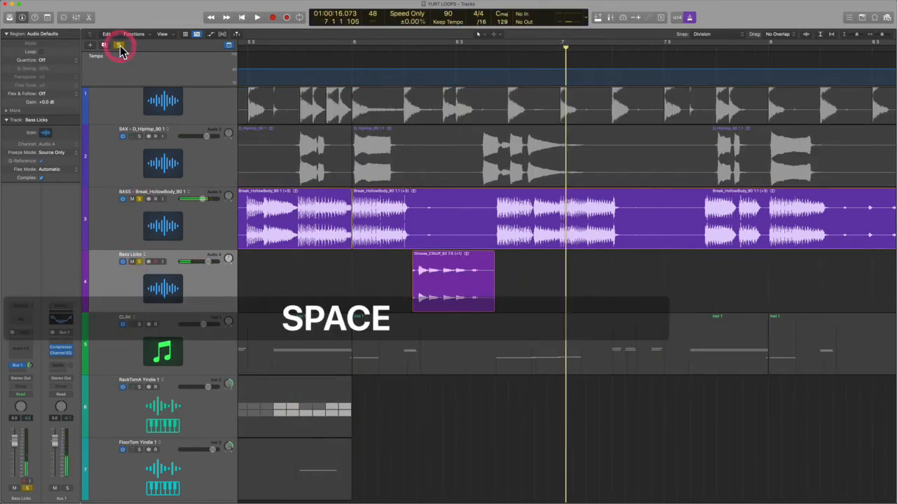
Step: Select the bar 6 phrase to review its transpose setting, and bring the whole arrangement into view
{"action": "left_click", "coordinate": [300, 294], "text": "shift"}
{"action": "left_click", "coordinate": [212, 286], "text": "shift"}
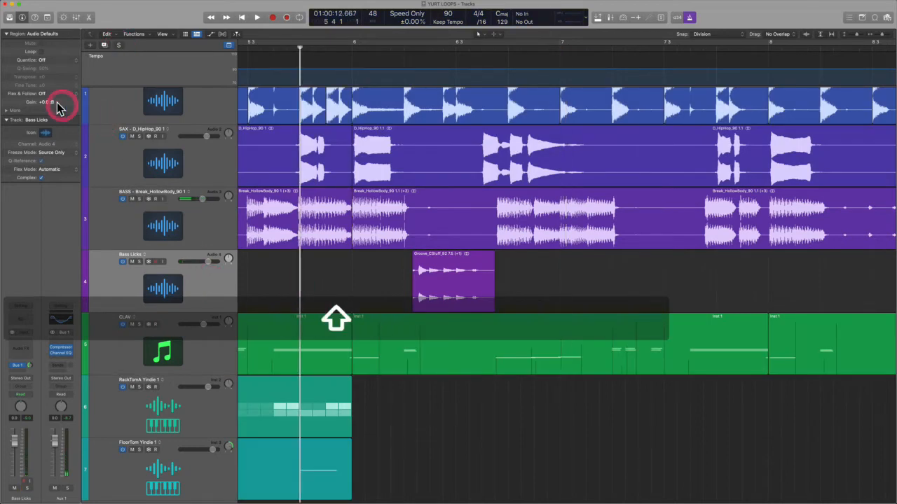
{"action": "left_click", "coordinate": [427, 287]}
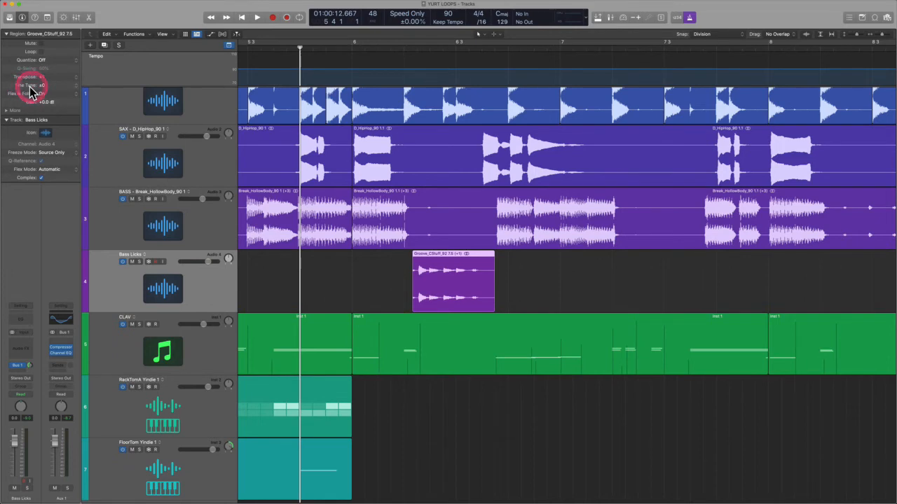
{"action": "key", "text": "ctrl"}
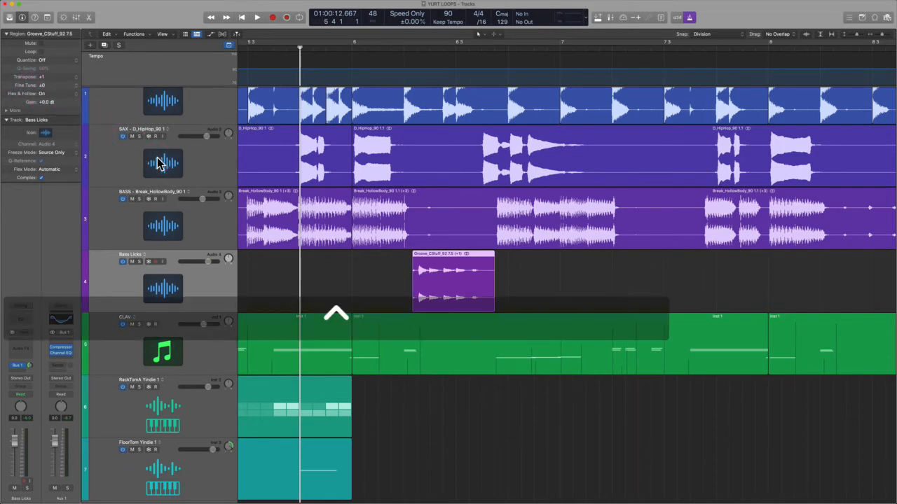
{"action": "left_click", "coordinate": [274, 280], "text": "shift"}
{"action": "key", "text": "alt+z"}
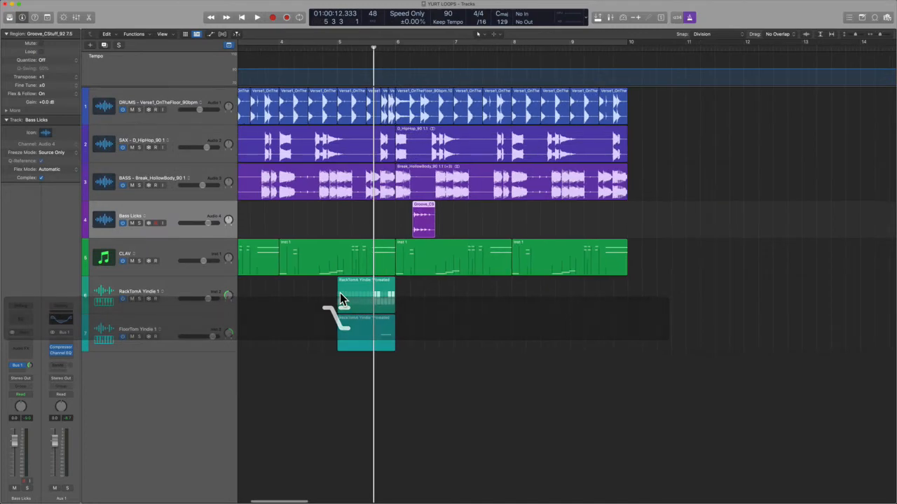
{"action": "key", "text": "Delete"}
{"action": "key", "text": "2"}
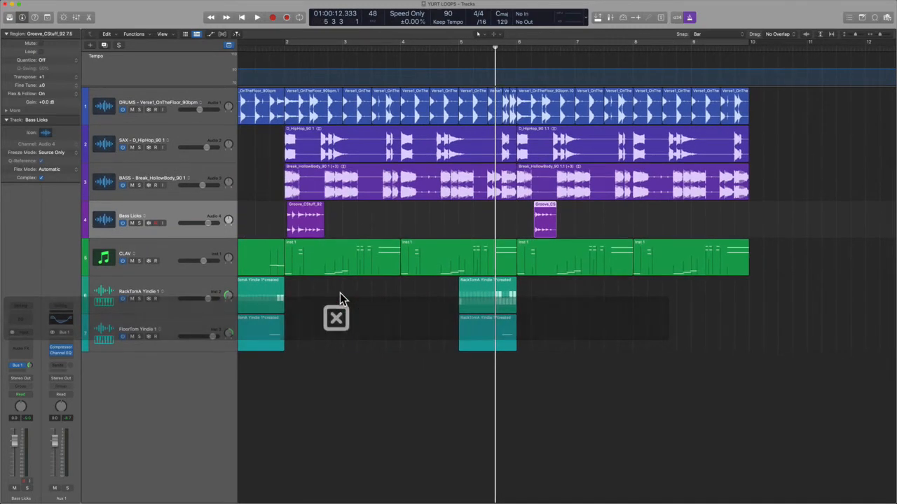
{"action": "scroll", "coordinate": [429, 210], "scroll_direction": "left", "scroll_amount": 2}
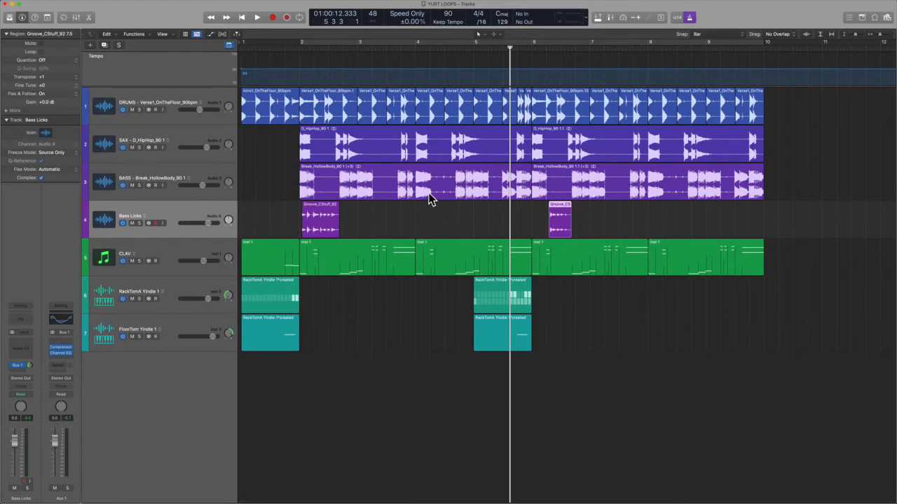
Step: Turn the first BASS loop region into a Sampler instrument on a new track below FloorTom, close Sampler, and set playback to bar 2
{"action": "left_click", "coordinate": [429, 196]}
{"action": "left_click_drag", "start_coordinate": [429, 196], "coordinate": [198, 393]}
{"action": "left_click_drag", "start_coordinate": [170, 425], "coordinate": [166, 425]}
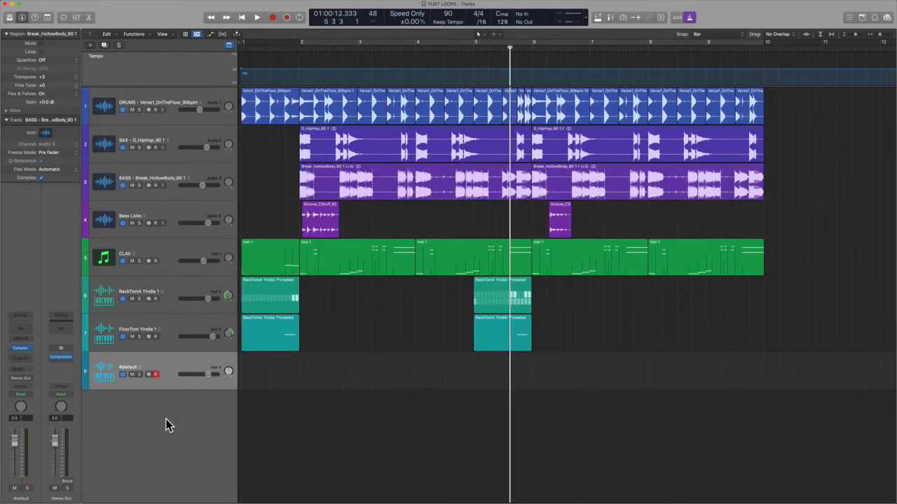
{"action": "left_click_drag", "start_coordinate": [497, 105], "coordinate": [560, 201]}
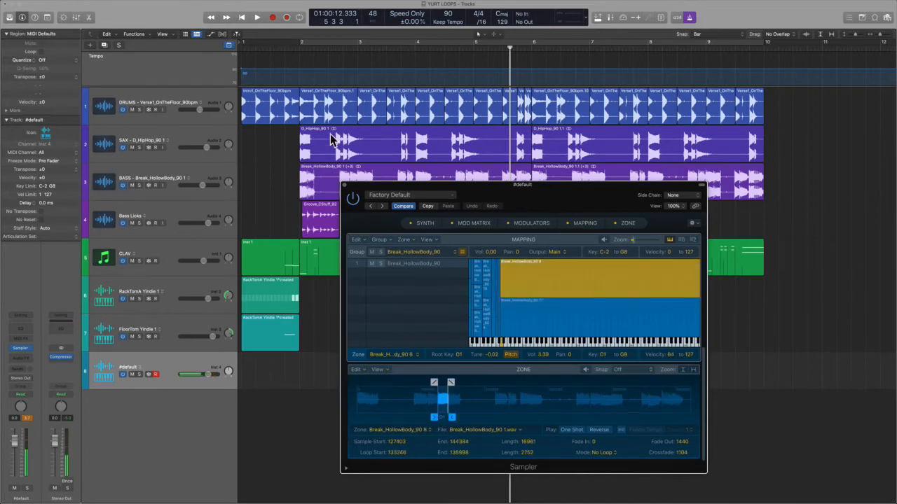
{"action": "left_click", "coordinate": [299, 43]}
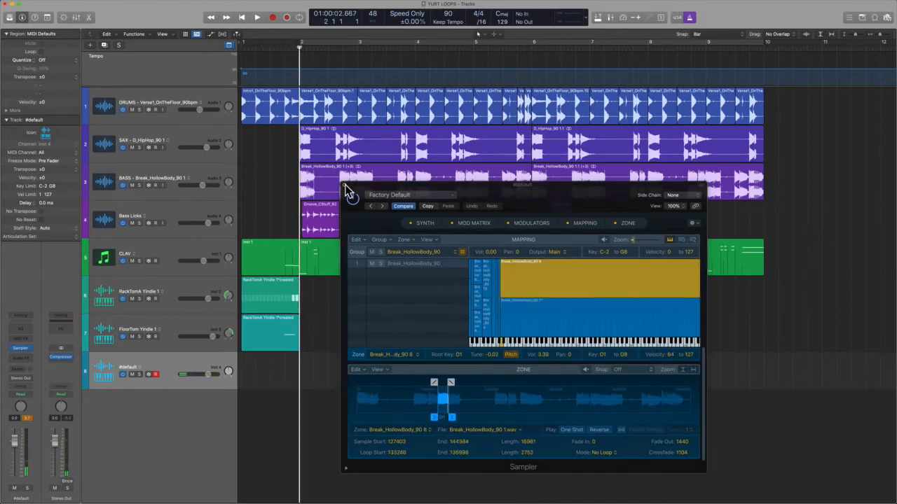
{"action": "left_click", "coordinate": [348, 191]}
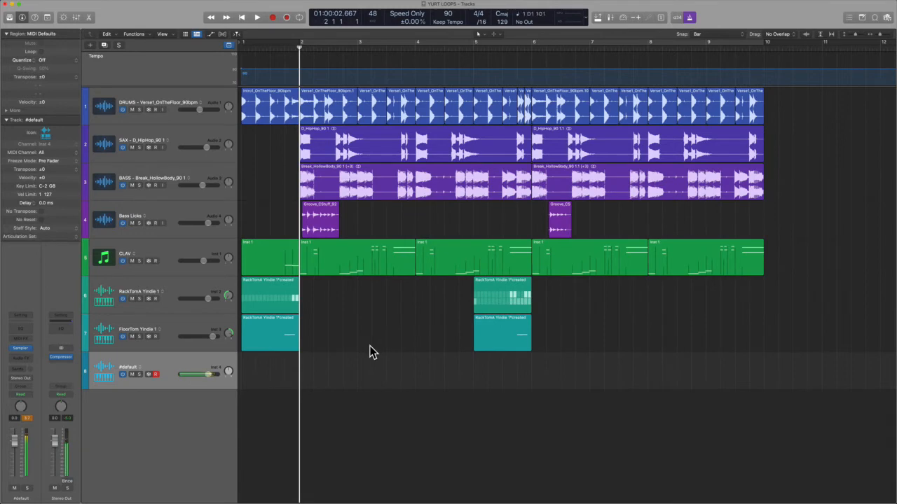
Step: Play the arrangement from bar 2 and mute the Bass Licks phrase in bar 2
{"action": "key", "text": "space"}
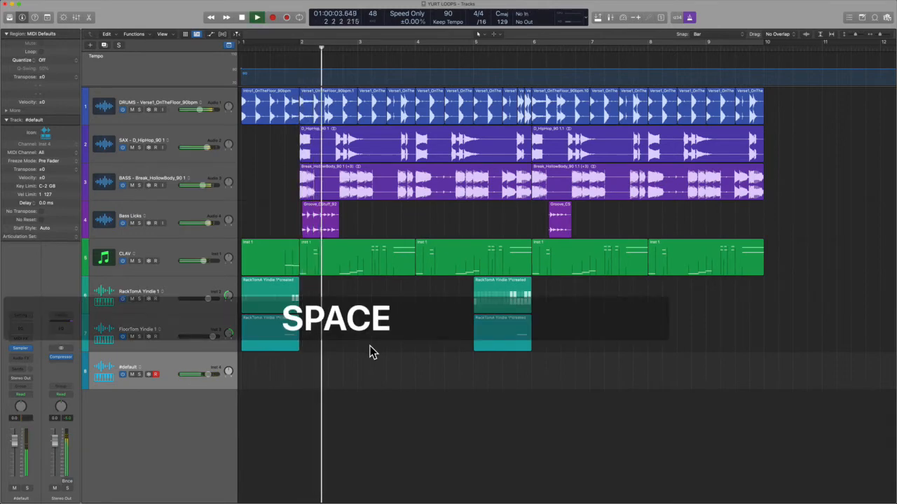
{"action": "left_click", "coordinate": [319, 224]}
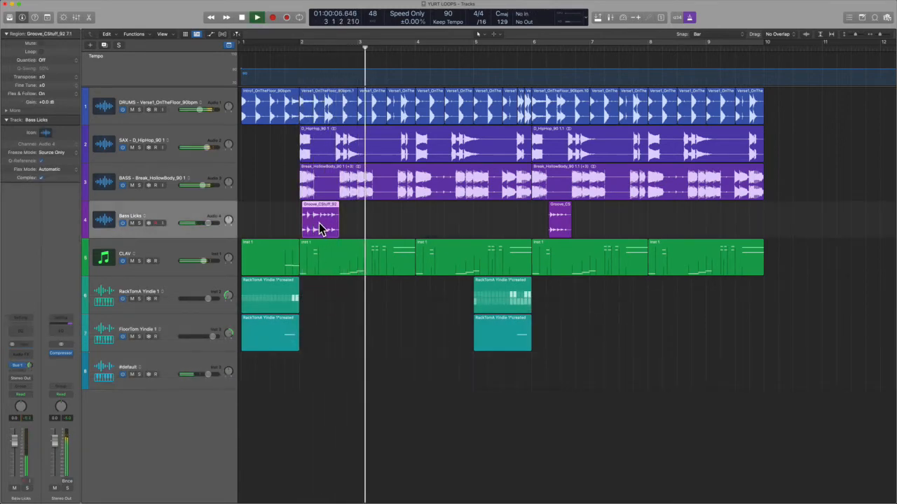
{"action": "key", "text": "ctrl+m"}
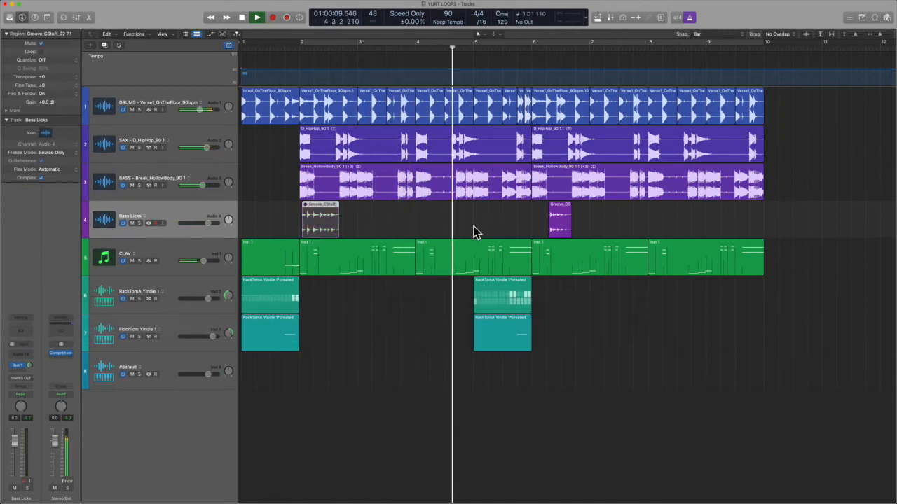
Step: Make the Sampler bass track active during playback, stop, and capture the played notes as a region
{"action": "left_click", "coordinate": [192, 370]}
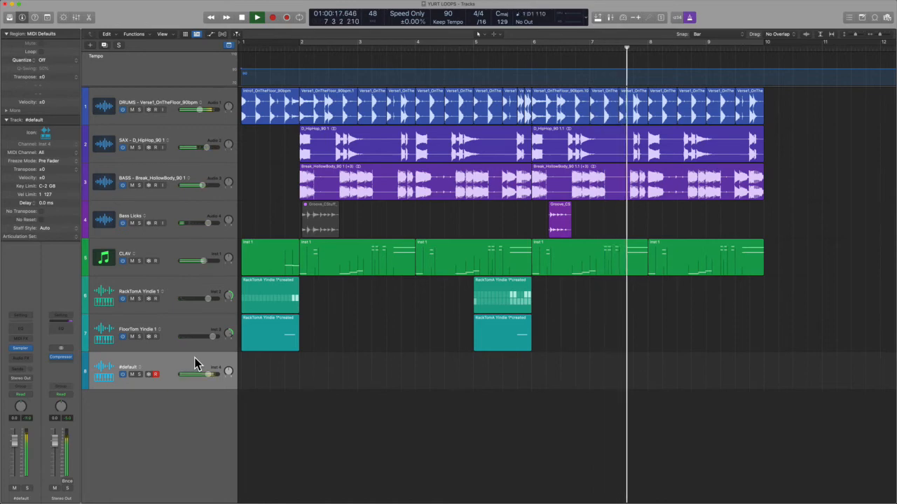
{"action": "key", "text": "space"}
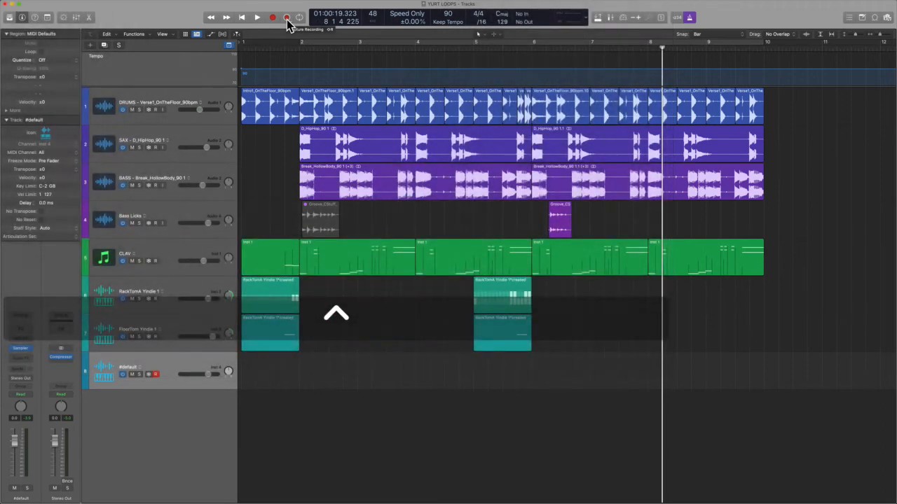
{"action": "left_click", "coordinate": [287, 18]}
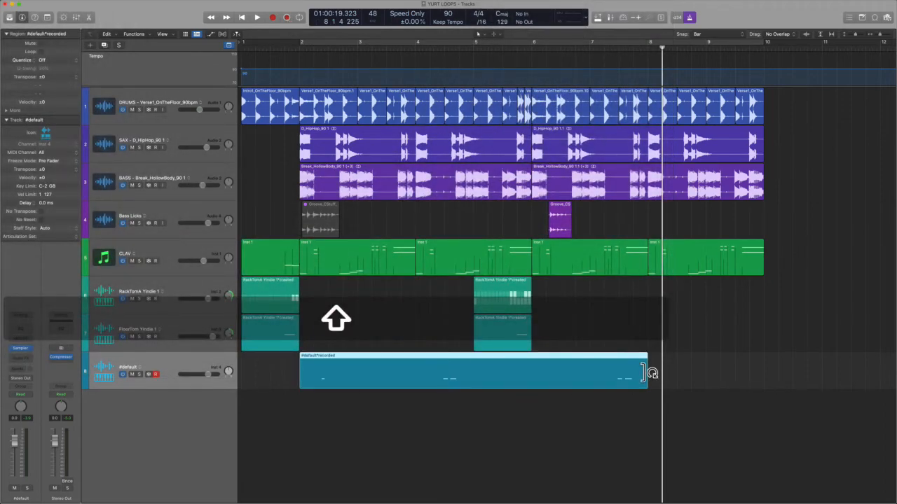
Step: Split the captured bass region at bar 7 and delete the part before it
{"action": "double_click", "coordinate": [593, 370], "text": "super"}
{"action": "left_click", "coordinate": [574, 371]}
{"action": "key", "text": "BackSpace"}
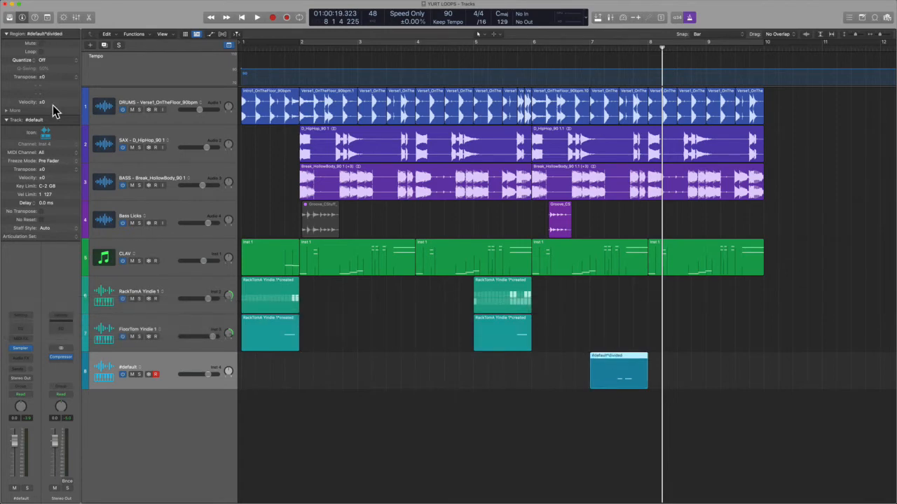
Step: Quantize the bar 7 bass region to 1/16 Note, play it with its notes open in the Piano Roll, and close the editor
{"action": "left_click", "coordinate": [52, 60]}
{"action": "left_click", "coordinate": [70, 95]}
{"action": "key", "text": "shift+space"}
{"action": "left_click_drag", "start_coordinate": [580, 330], "coordinate": [708, 451]}
{"action": "double_click", "coordinate": [515, 360]}
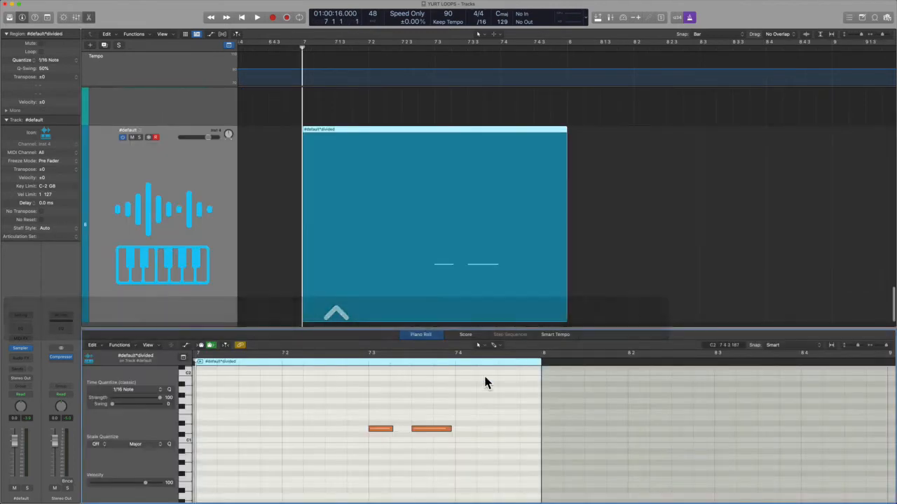
{"action": "key", "text": "space"}
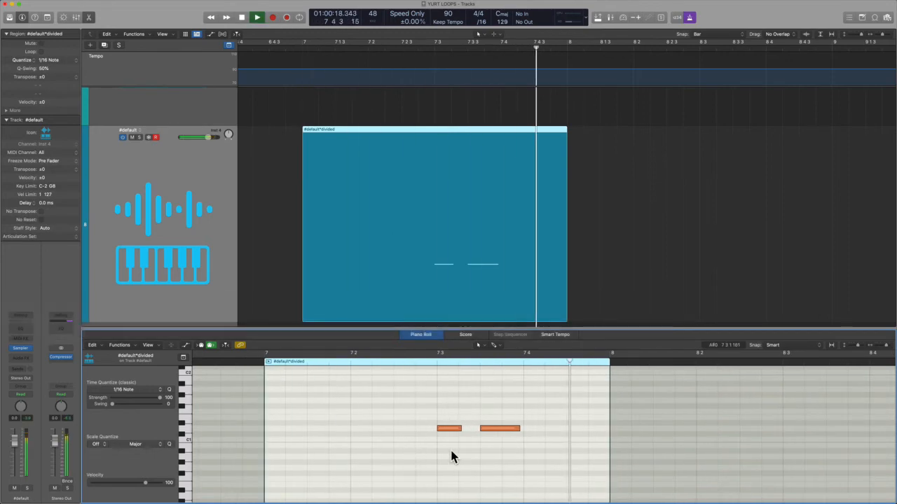
{"action": "key", "text": "space"}
{"action": "key", "text": "p"}
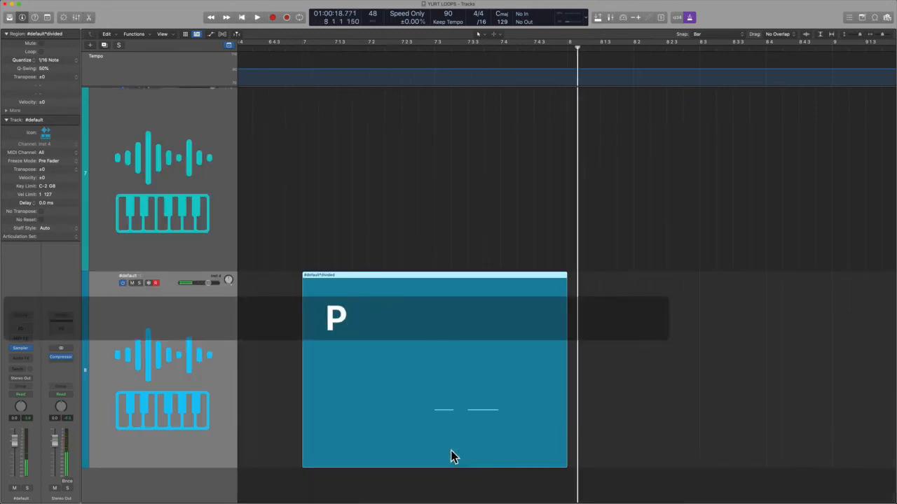
Step: Move the Sampler bass track directly below the BASS loop track
{"action": "scroll", "coordinate": [452, 456], "scroll_direction": "down", "scroll_amount": 10}
{"action": "scroll", "coordinate": [452, 456], "scroll_direction": "up", "scroll_amount": 2}
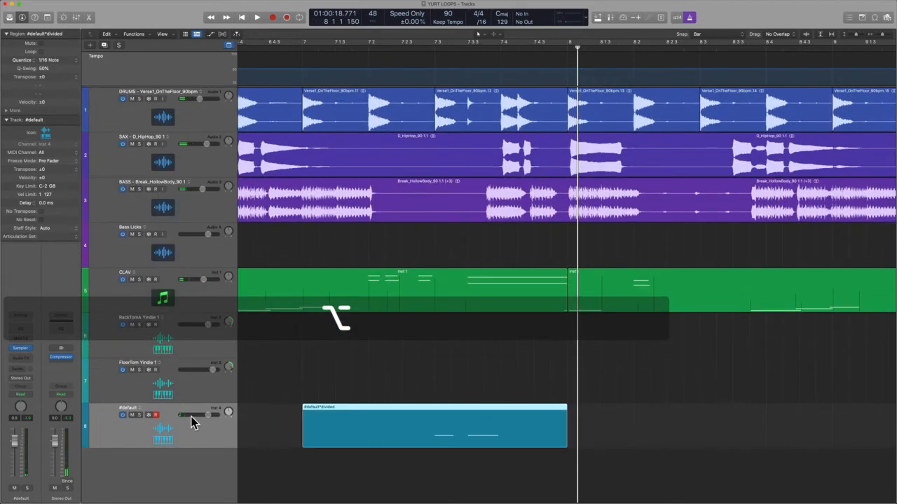
{"action": "left_click_drag", "start_coordinate": [193, 423], "coordinate": [203, 243]}
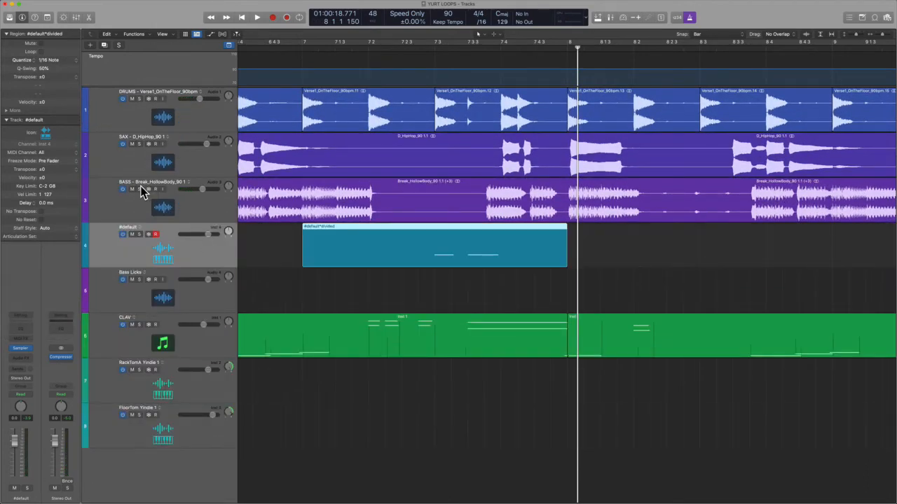
Step: Solo the BASS, #default and Bass Licks tracks, play them together from the end of bar 6, and clear the solos
{"action": "left_click_drag", "start_coordinate": [140, 189], "coordinate": [142, 276]}
{"action": "left_click", "coordinate": [280, 276], "text": "shift"}
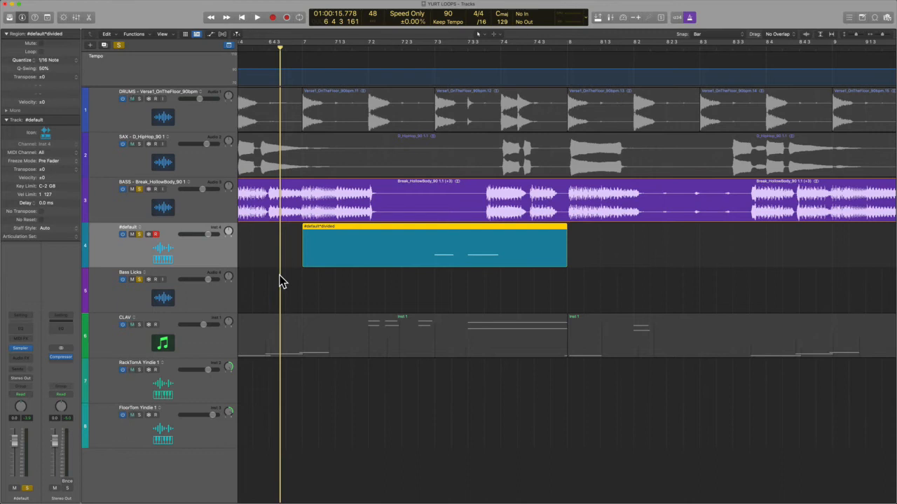
{"action": "key", "text": "slash"}
{"action": "key", "text": "space"}
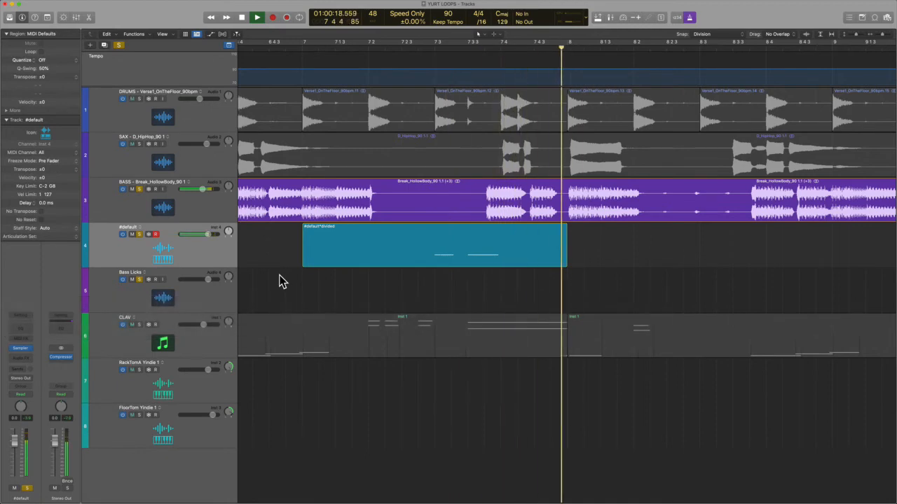
{"action": "key", "text": "space"}
{"action": "left_click", "coordinate": [119, 47]}
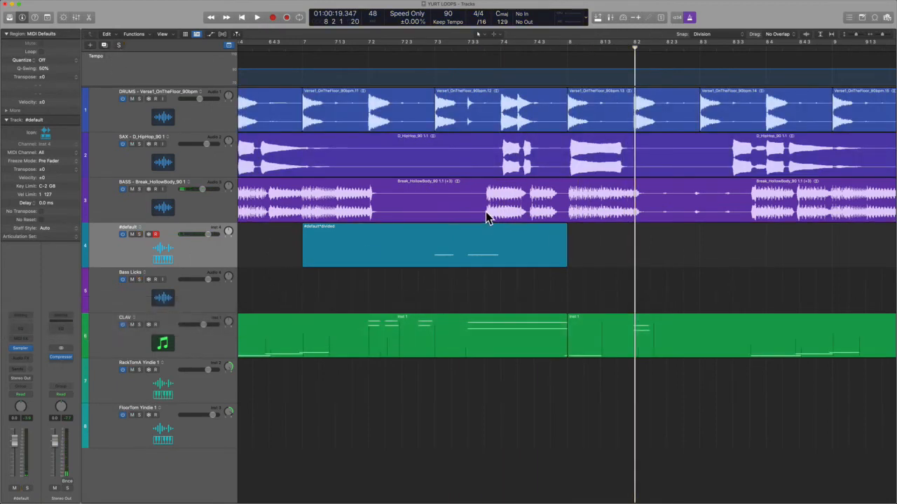
Step: Mark the BASS passage from 7 3 4 to 7 4 2, clear the selection, and bring the whole arrangement into view
{"action": "left_click_drag", "start_coordinate": [486, 211], "coordinate": [512, 205]}
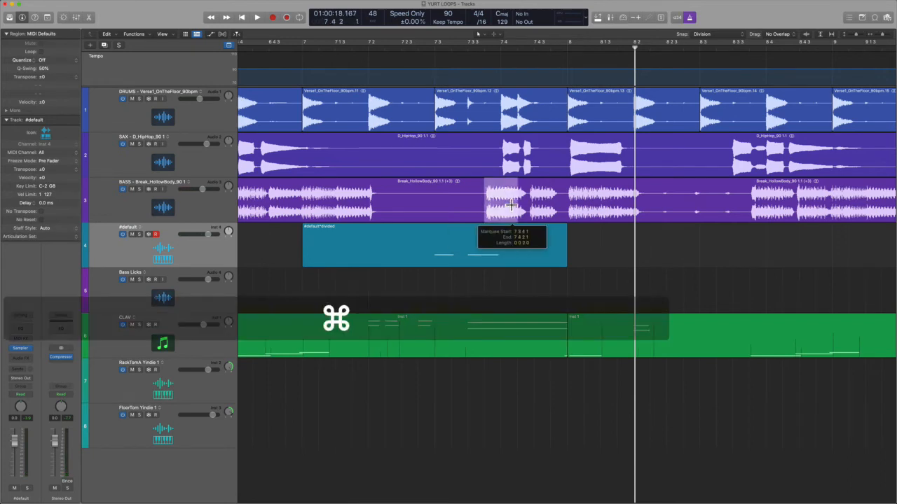
{"action": "left_click", "coordinate": [391, 287]}
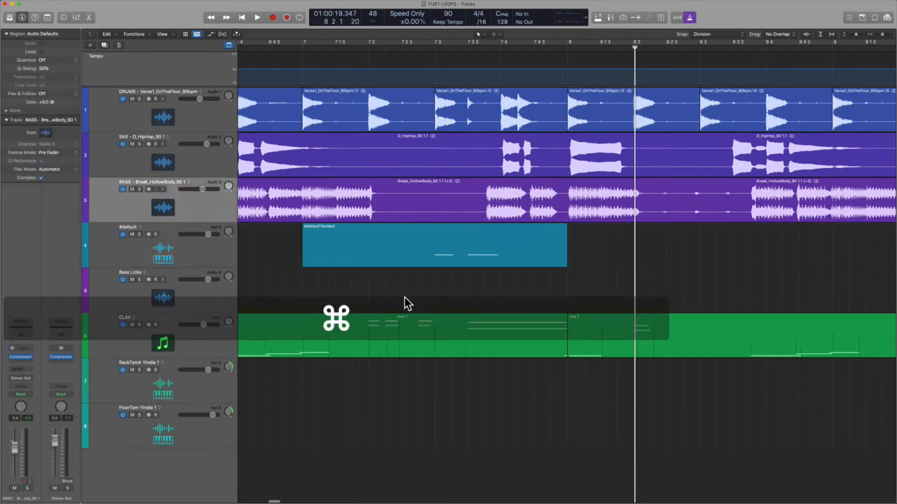
{"action": "scroll", "coordinate": [410, 307], "scroll_direction": "down", "scroll_amount": 10}
{"action": "scroll", "coordinate": [409, 307], "scroll_direction": "up", "scroll_amount": 3}
{"action": "scroll", "coordinate": [409, 307], "scroll_direction": "left", "scroll_amount": 5}
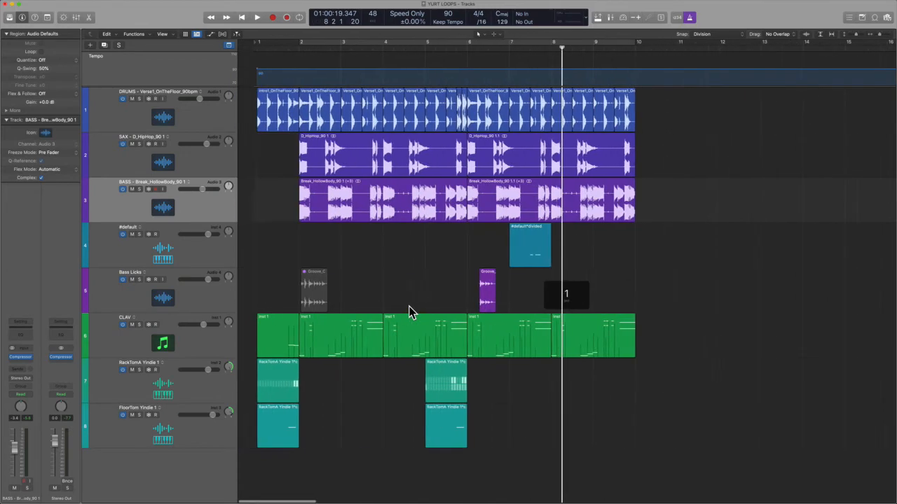
{"action": "scroll", "coordinate": [404, 306], "scroll_direction": "down", "scroll_amount": 5}
{"action": "scroll", "coordinate": [404, 306], "scroll_direction": "up", "scroll_amount": 3}
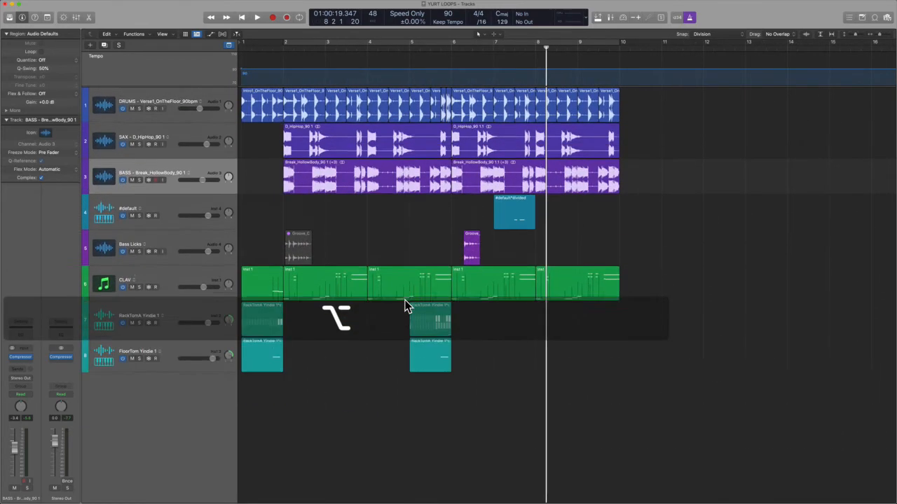
{"action": "scroll", "coordinate": [404, 306], "scroll_direction": "up", "scroll_amount": 2}
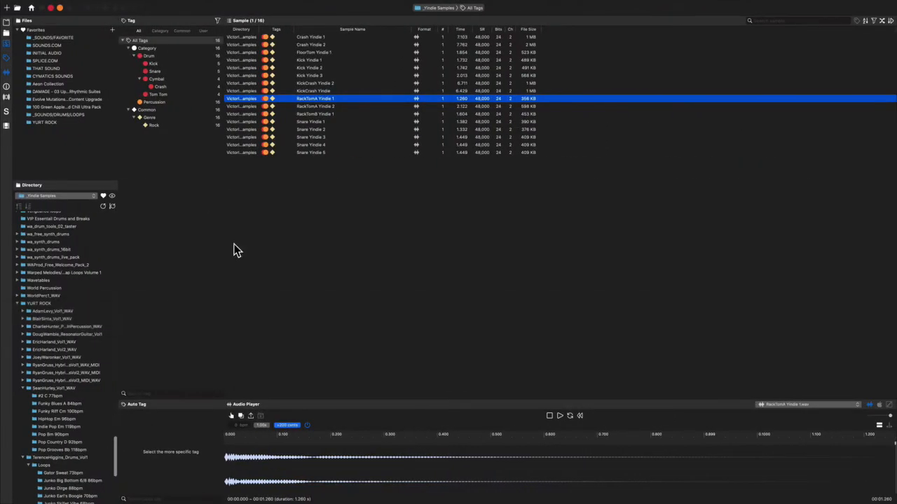
Step: Audition Crash Yindie 1 and 2 in the sample browser, and add Crash Yindie 2 on a new audio track at bar 2
{"action": "left_click", "coordinate": [318, 46]}
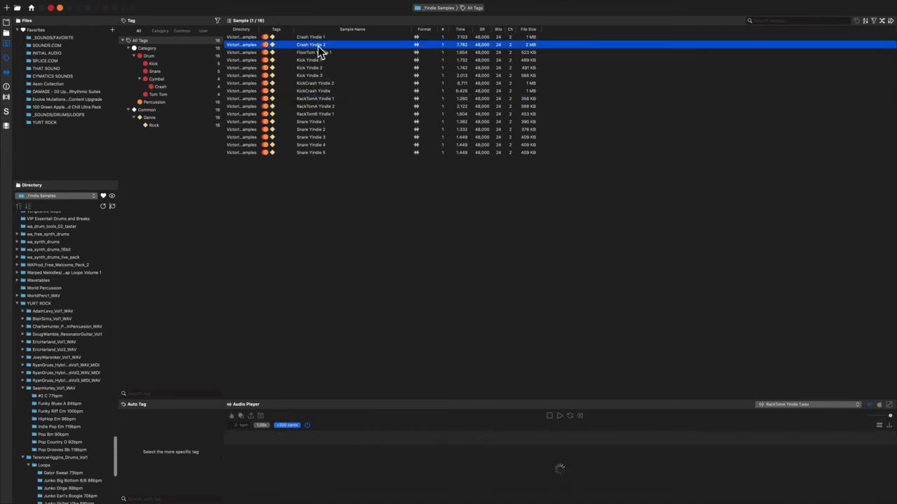
{"action": "left_click", "coordinate": [310, 39]}
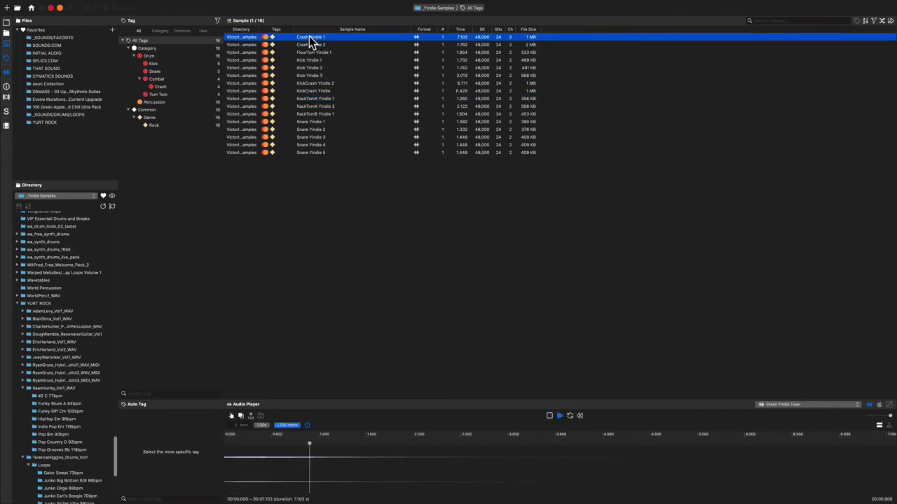
{"action": "left_click", "coordinate": [313, 45]}
{"action": "left_click_drag", "start_coordinate": [311, 48], "coordinate": [283, 483]}
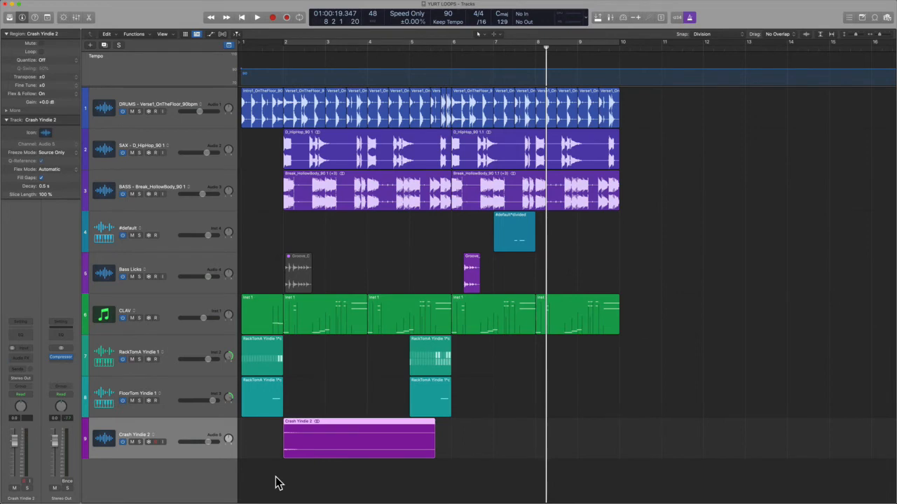
Step: Add a fade-out to the crash from just after bar 3 to its end, and play from bar 1 beat 2
{"action": "left_click", "coordinate": [254, 472]}
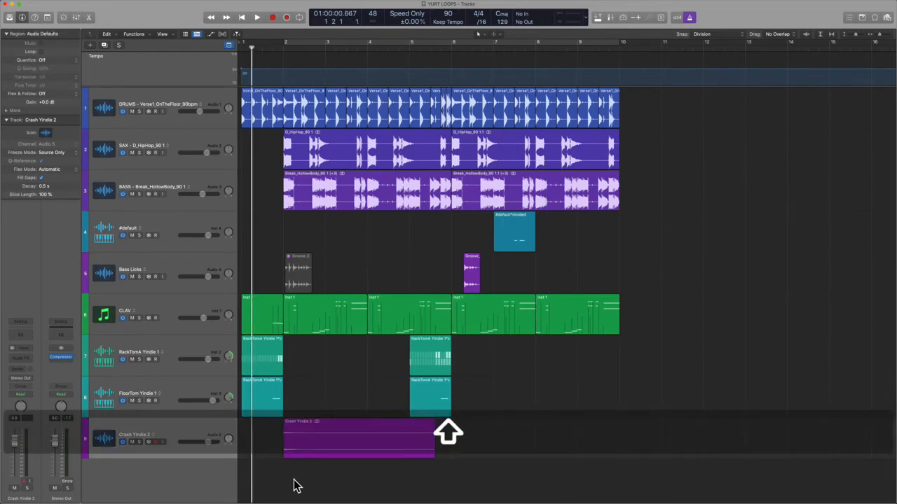
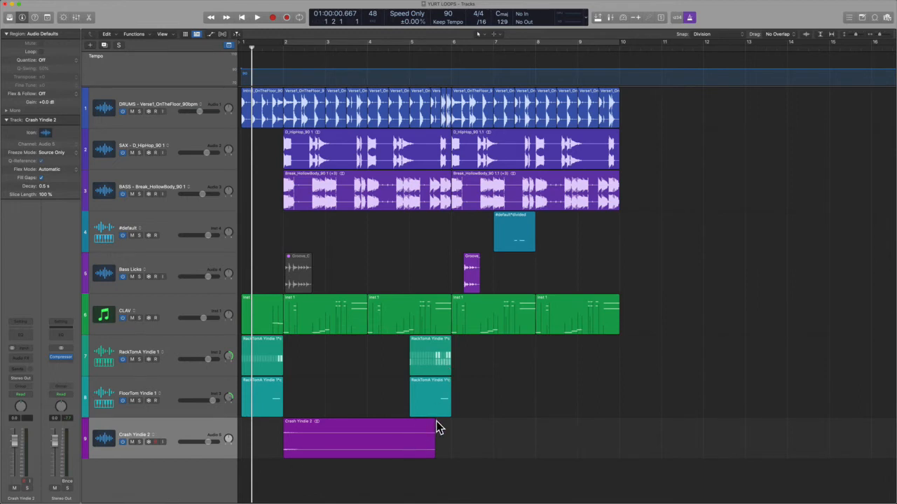
{"action": "left_click_drag", "start_coordinate": [435, 423], "coordinate": [334, 421]}
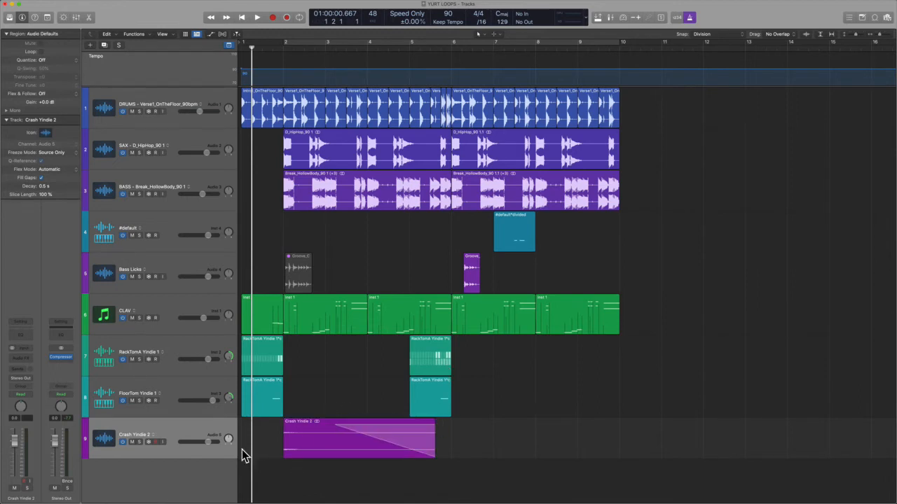
{"action": "key", "text": "space"}
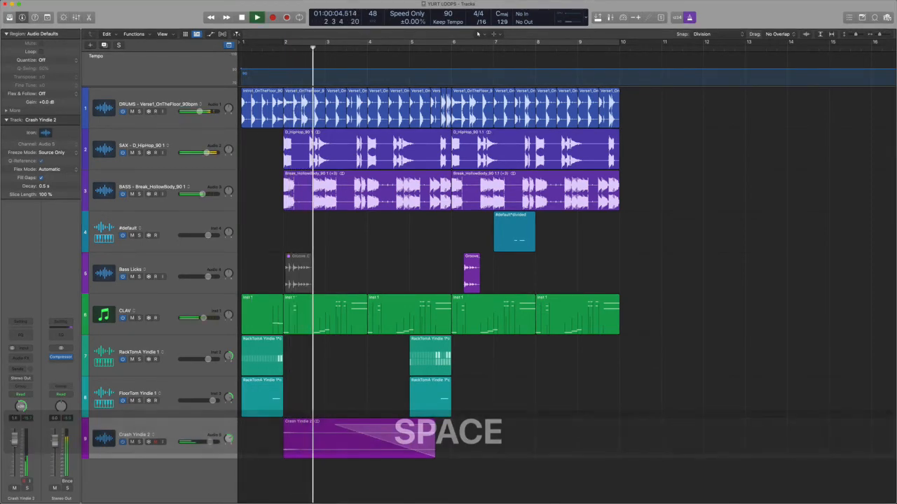
Step: Copy the faded crash region to bar 6 and play the arrangement through to the end of bar 9
{"action": "left_click_drag", "start_coordinate": [315, 448], "coordinate": [490, 444]}
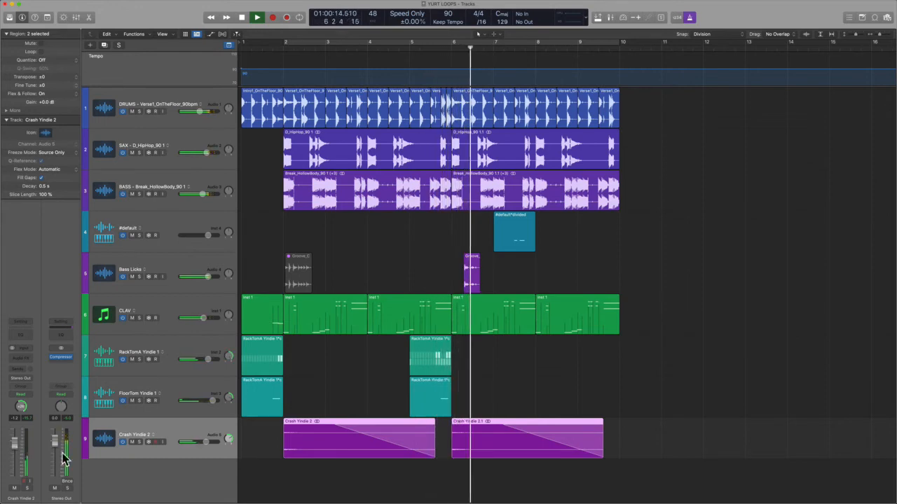
{"action": "left_click", "coordinate": [511, 405]}
{"action": "key", "text": "x"}
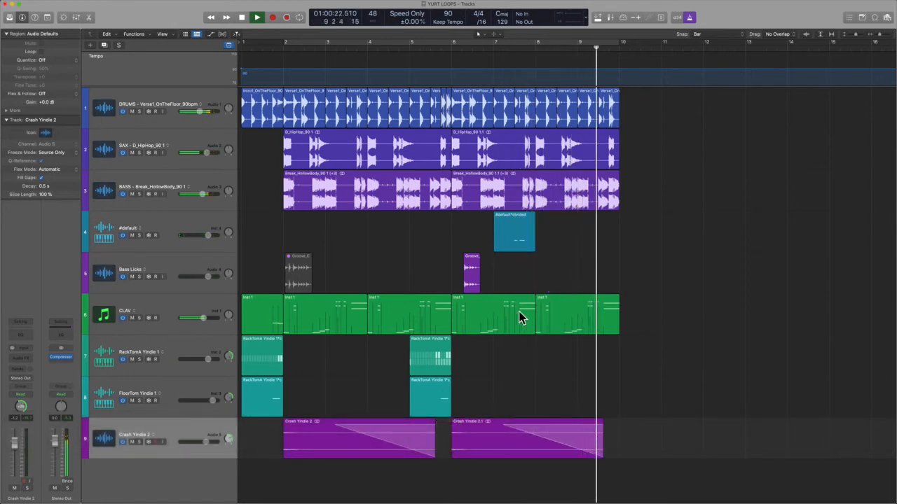
{"action": "key", "text": "space"}
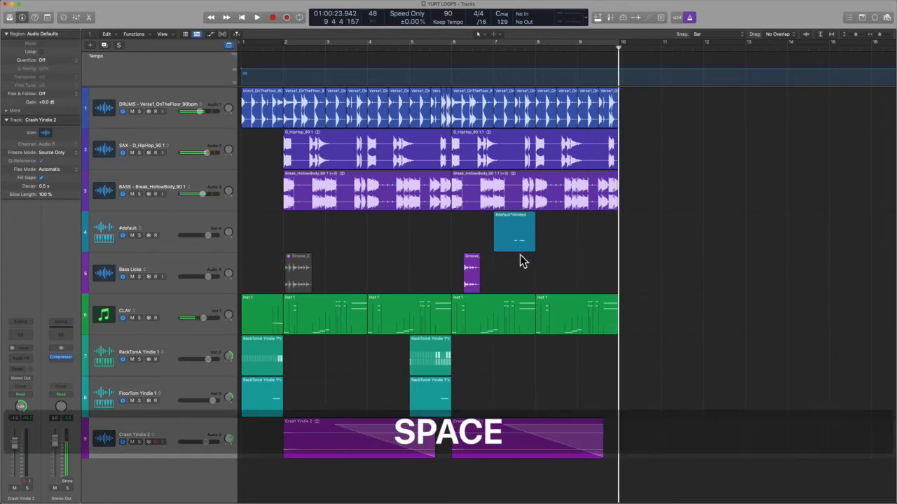
Step: Switch to the sample browser and open the Skank 1 folder inside Upright Skank A Minor 130bpm in the TimLefebvre bass library
{"action": "left_click", "coordinate": [162, 145]}
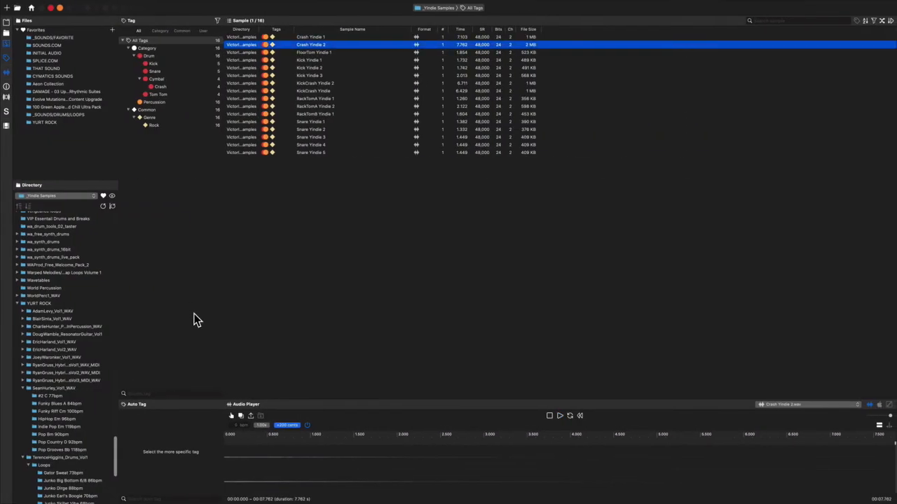
{"action": "left_click", "coordinate": [25, 378]}
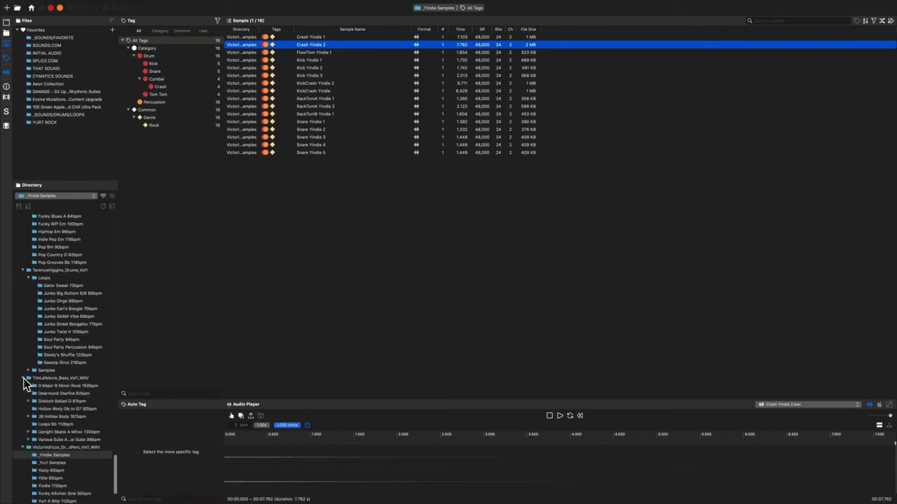
{"action": "scroll", "coordinate": [64, 410], "scroll_direction": "down", "scroll_amount": 2}
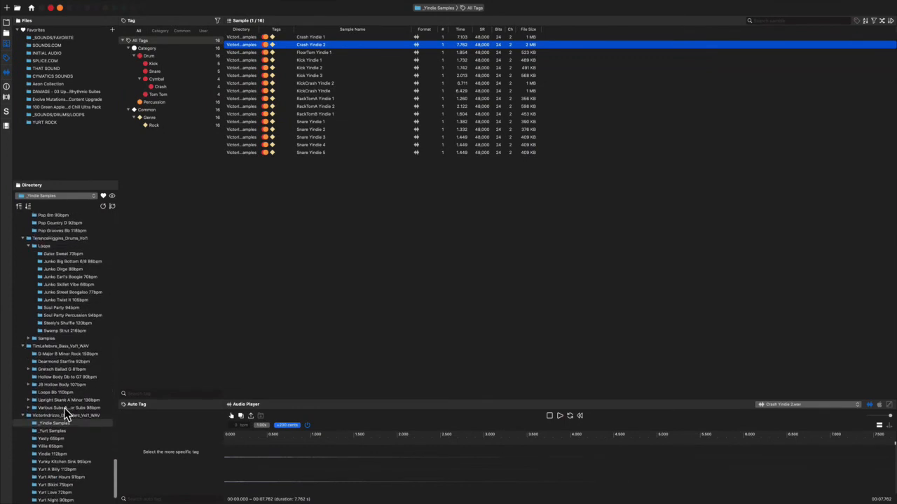
{"action": "scroll", "coordinate": [65, 413], "scroll_direction": "down", "scroll_amount": 1}
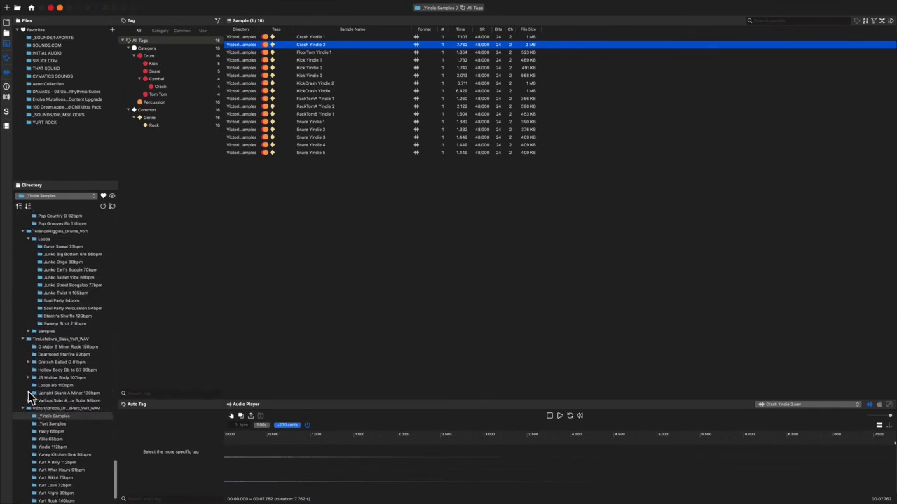
{"action": "left_click", "coordinate": [28, 393]}
{"action": "left_click", "coordinate": [47, 403]}
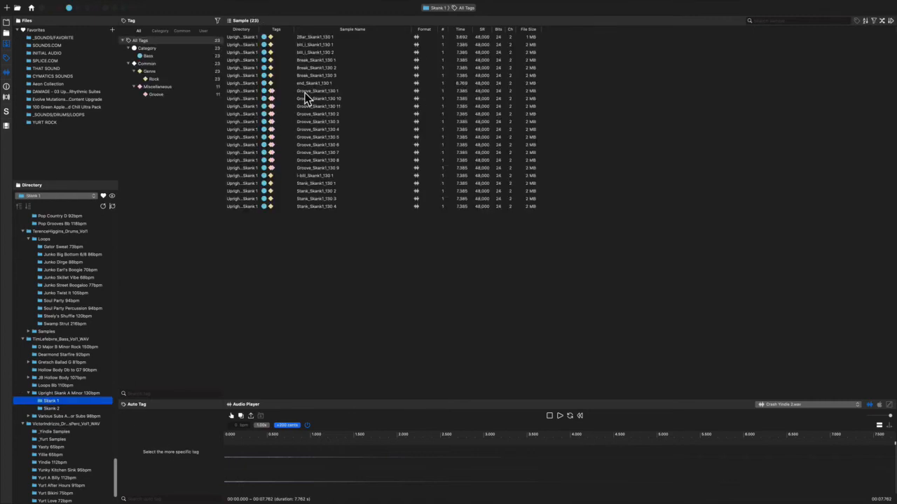
Step: Audition the Skank 1 bass loops Groove 1, Groove 11, Break 3 and the second file in the list, and stop playback
{"action": "left_click", "coordinate": [338, 91]}
{"action": "left_click", "coordinate": [339, 107]}
{"action": "left_click", "coordinate": [336, 75]}
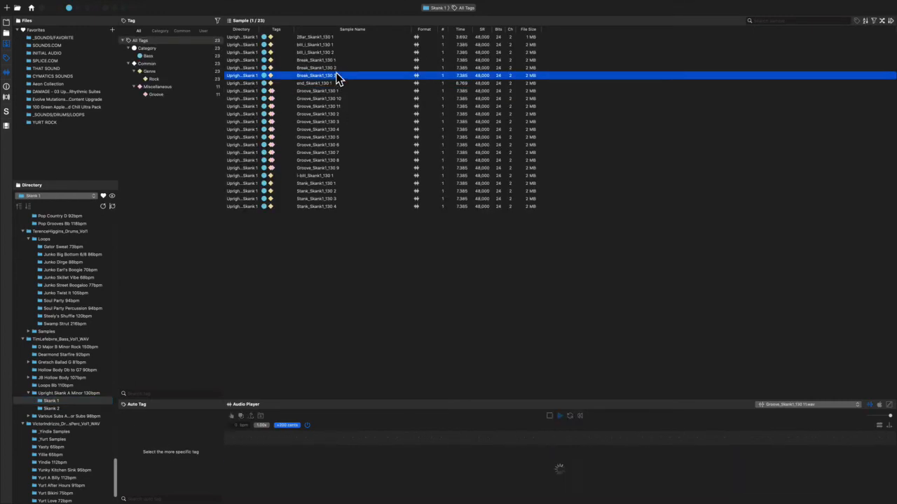
{"action": "left_click", "coordinate": [332, 45]}
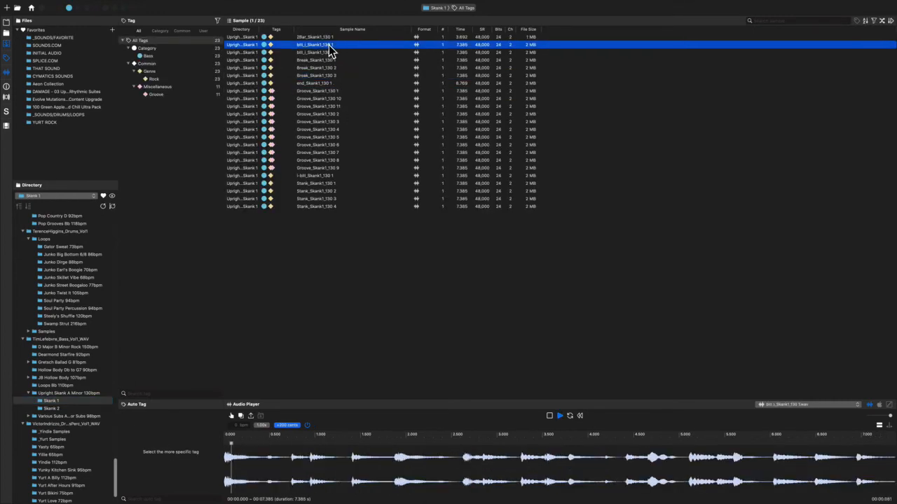
{"action": "left_click", "coordinate": [303, 263]}
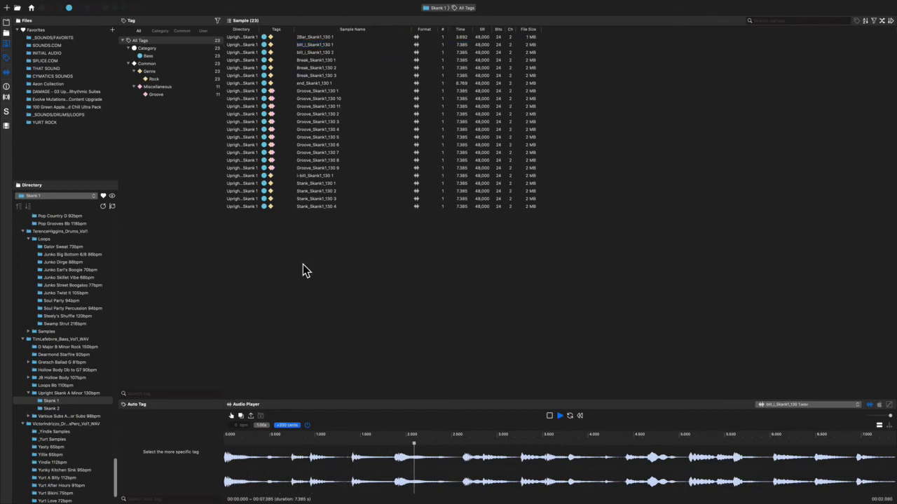
{"action": "key", "text": "space"}
Step: Open the Grainy Day 83bpm WAV folder within the Audio Loops of RyanGruss_HybridDrumsVol3_MIDI_WAV
{"action": "scroll", "coordinate": [66, 261], "scroll_direction": "up", "scroll_amount": 5}
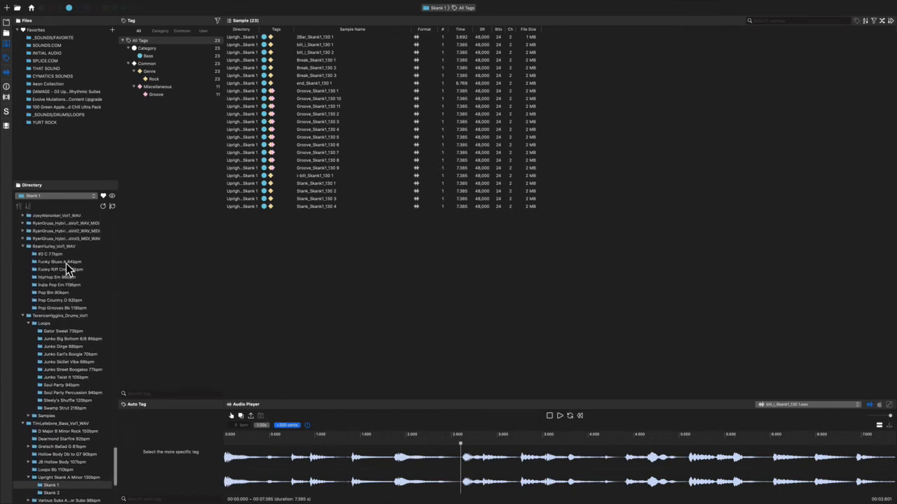
{"action": "scroll", "coordinate": [66, 264], "scroll_direction": "up", "scroll_amount": 2}
{"action": "left_click", "coordinate": [65, 262]}
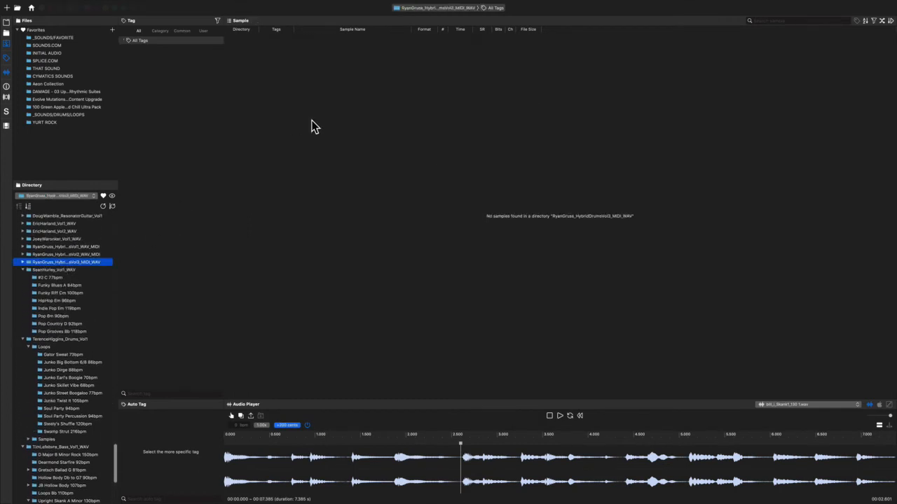
{"action": "left_click", "coordinate": [23, 263]}
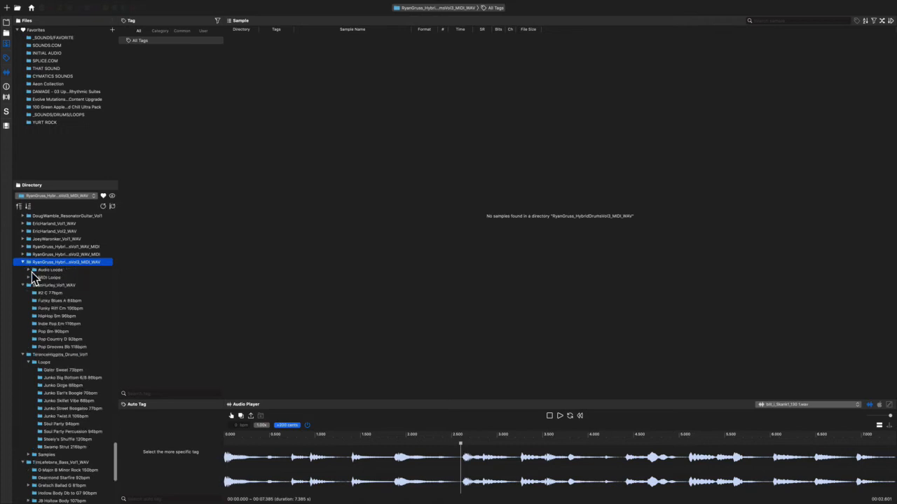
{"action": "left_click", "coordinate": [28, 271]}
{"action": "left_click", "coordinate": [51, 285]}
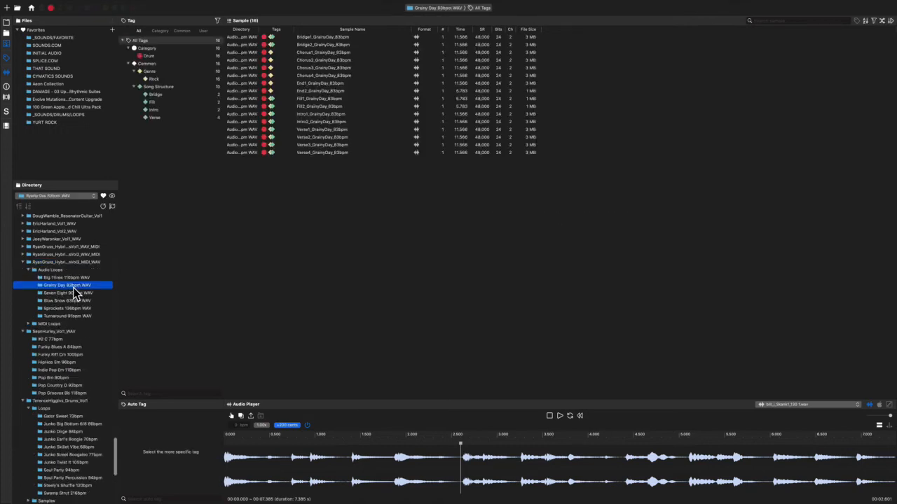
Step: Audition the drum loop Fill2_GrainyDay_83bpm, stop playback and clear the selection
{"action": "left_click", "coordinate": [334, 107]}
{"action": "scroll", "coordinate": [65, 294], "scroll_direction": "up", "scroll_amount": 4}
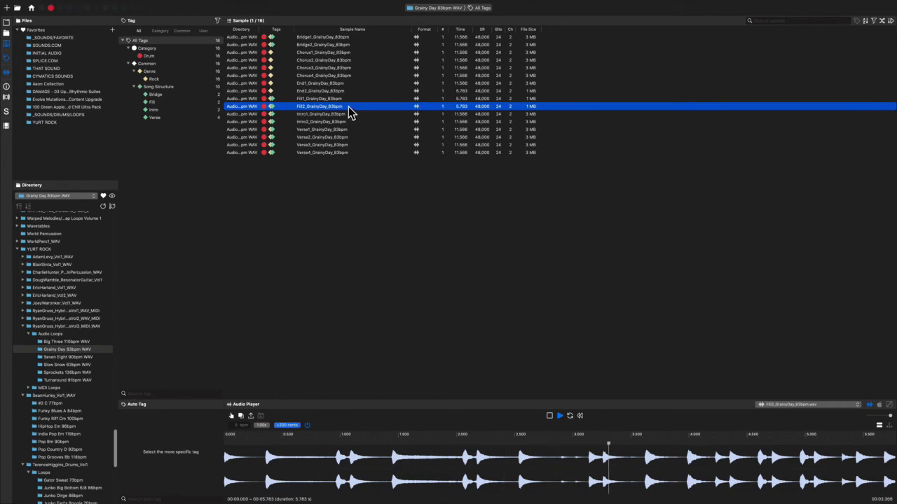
{"action": "left_click", "coordinate": [364, 300]}
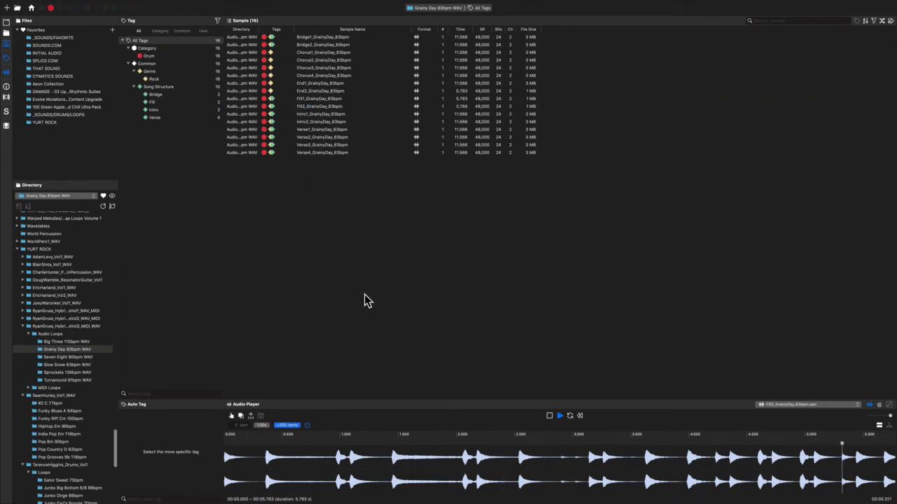
{"action": "key", "text": "space"}
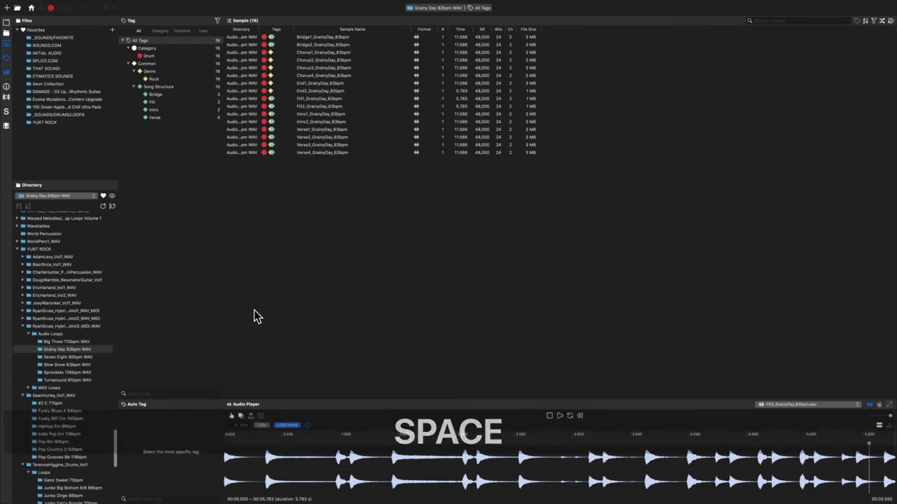
{"action": "scroll", "coordinate": [67, 357], "scroll_direction": "down", "scroll_amount": 1}
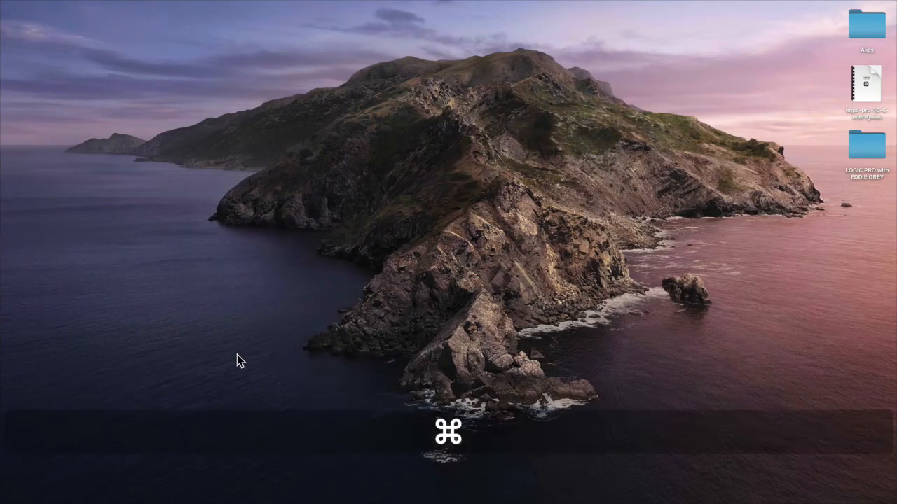
Step: Search the computer for "bob rey", open the BobReynolds1_WAV folder in Finder, and enlarge and reposition its window
{"action": "key", "text": "super+space"}
{"action": "type", "text": "bob rey"}
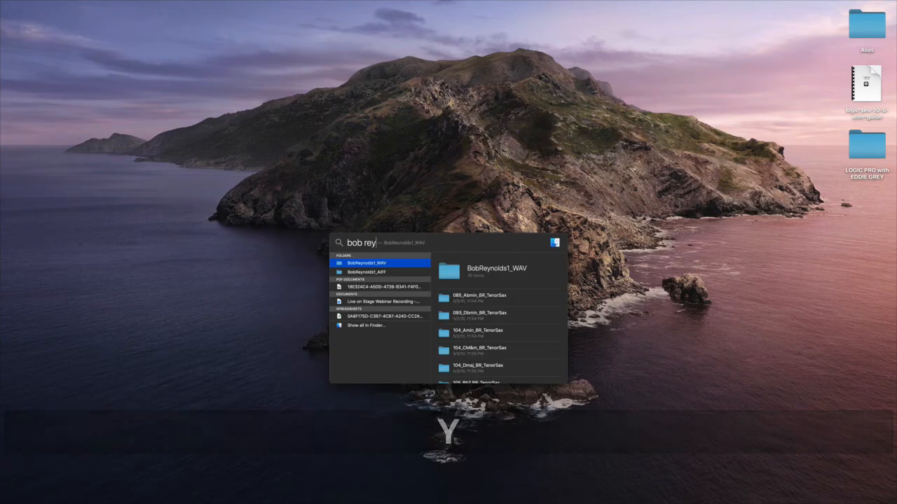
{"action": "key", "text": "Return"}
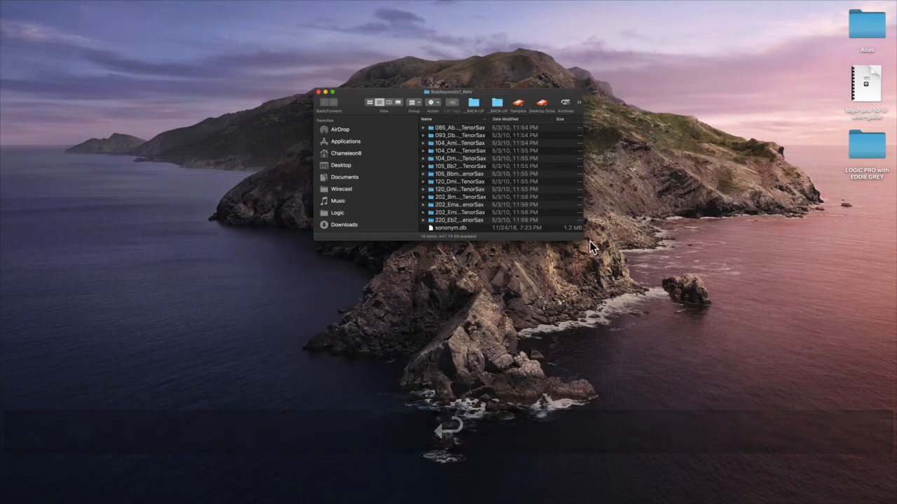
{"action": "left_click_drag", "start_coordinate": [581, 238], "coordinate": [760, 402]}
{"action": "left_click_drag", "start_coordinate": [421, 92], "coordinate": [275, 106]}
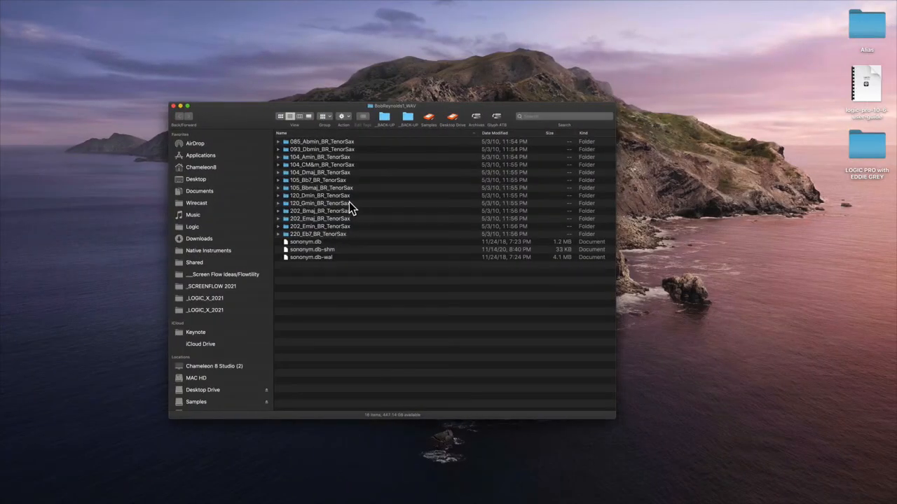
Step: Expand the 093_Dbmin_BR_TenorSax folder and preview 93_Dbmin_BR_SlowFunky_2.wav and 93_Dbmin_BR_SlowFunky_3.wav
{"action": "left_click", "coordinate": [344, 196]}
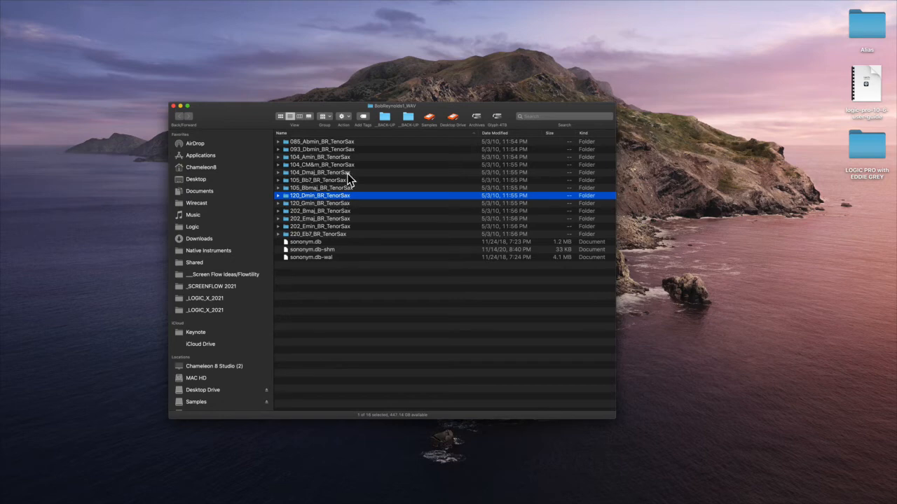
{"action": "left_click", "coordinate": [362, 150]}
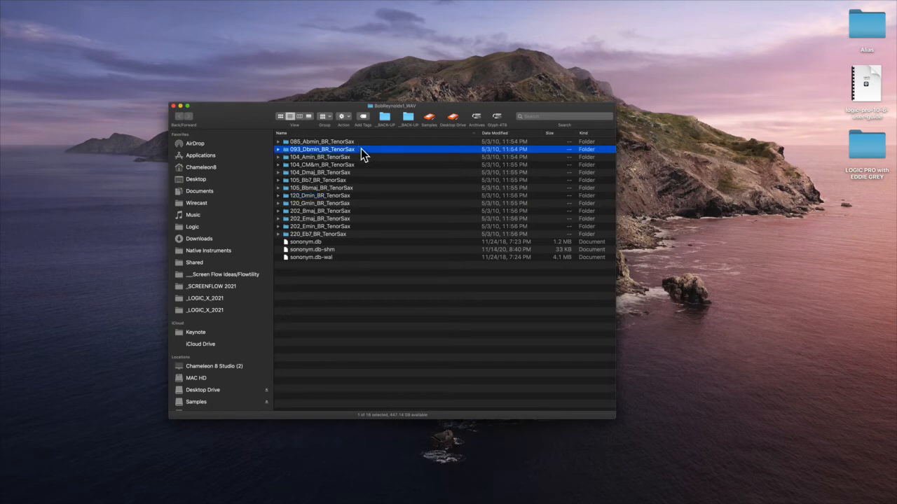
{"action": "key", "text": "Right"}
{"action": "left_click", "coordinate": [355, 165]}
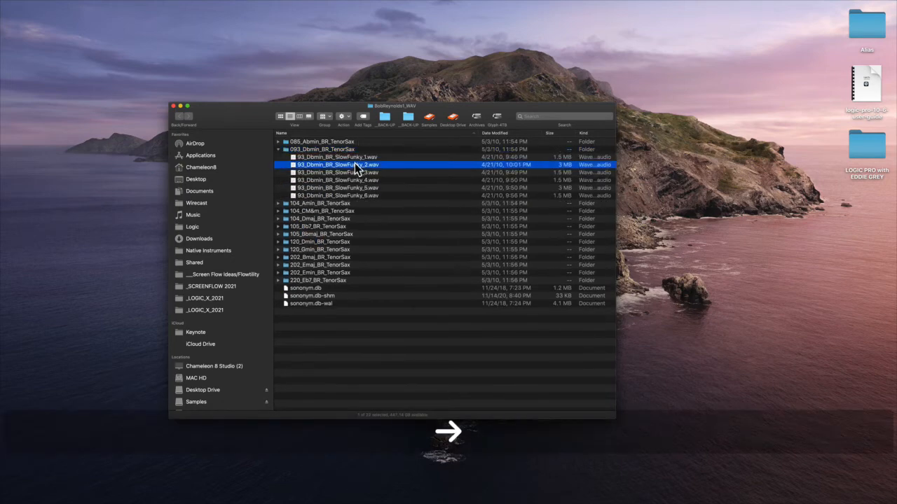
{"action": "key", "text": "space"}
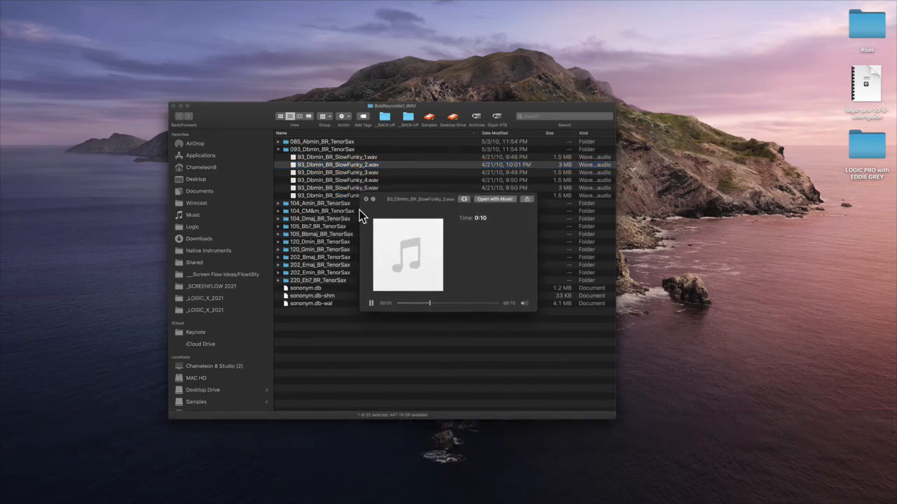
{"action": "key", "text": "Down"}
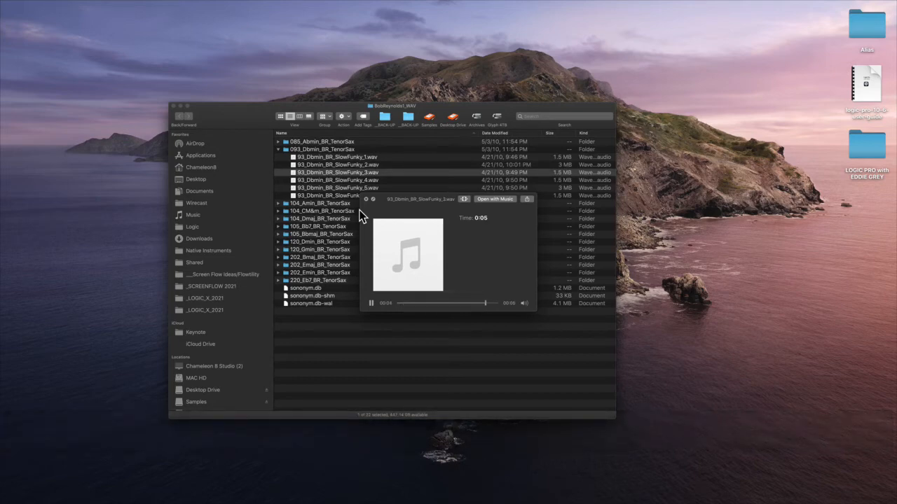
{"action": "key", "text": "space"}
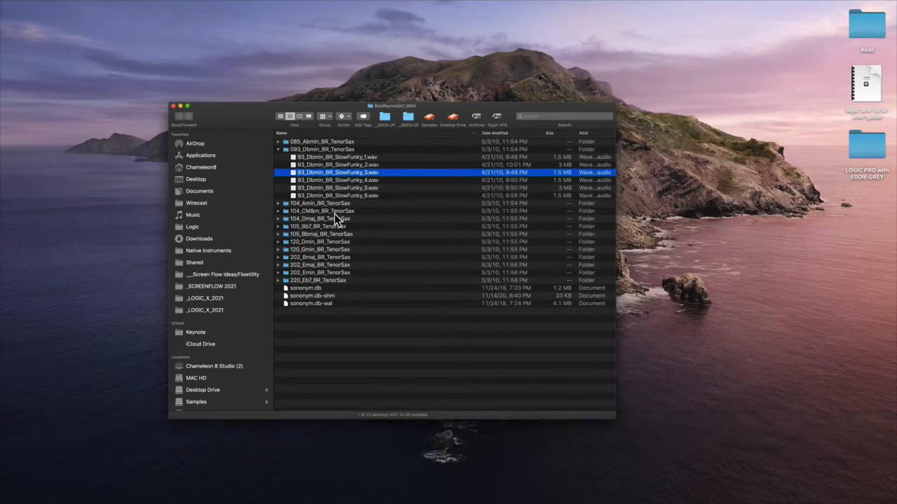
Step: Add all six 93_Dbmin_BR_SlowFunky WAV files to the Logic Pro arrangement at bar 6, creating new tracks
{"action": "left_click", "coordinate": [332, 157]}
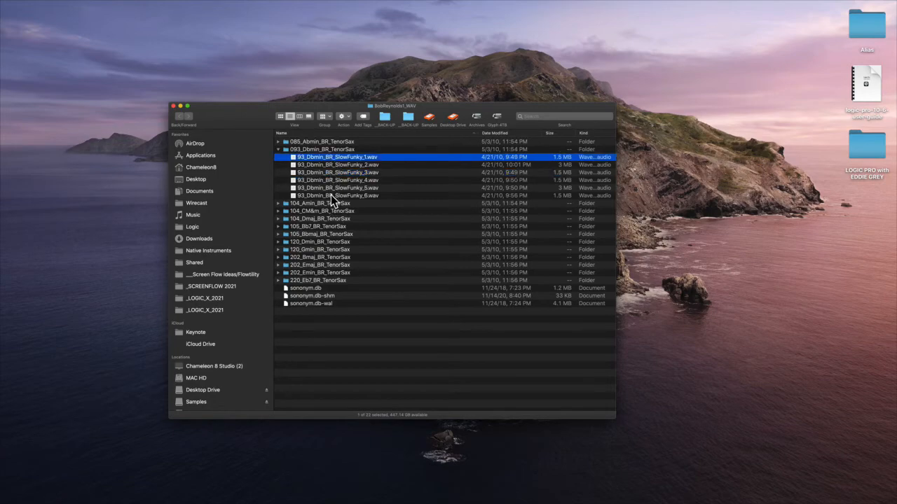
{"action": "left_click", "coordinate": [331, 195], "text": "shift"}
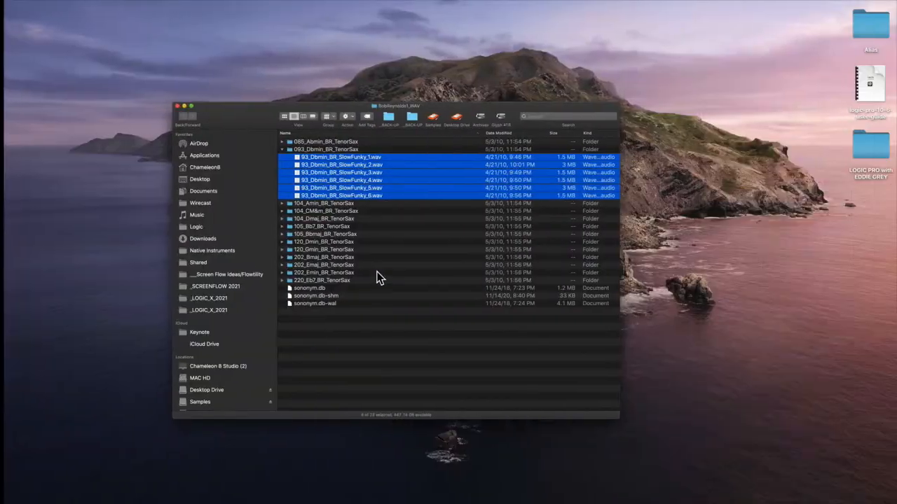
{"action": "left_click_drag", "start_coordinate": [342, 176], "coordinate": [455, 395]}
{"action": "left_click_drag", "start_coordinate": [456, 387], "coordinate": [463, 485]}
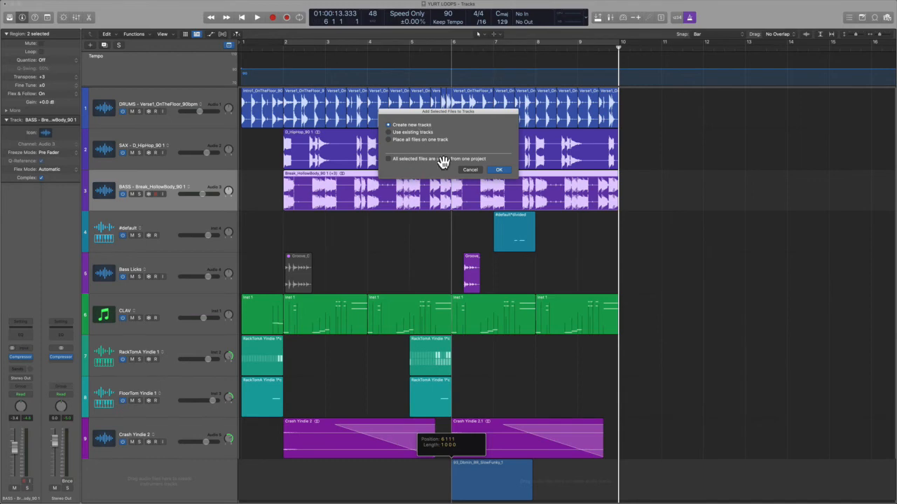
{"action": "left_click", "coordinate": [499, 169]}
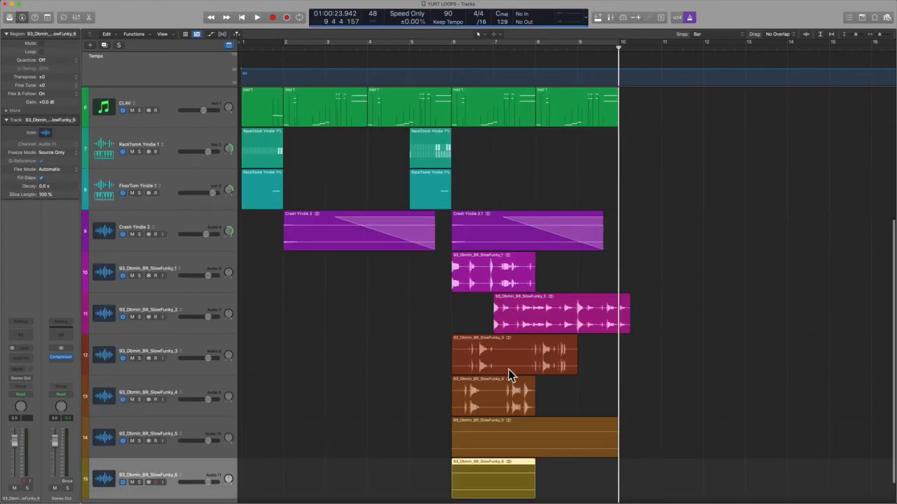
Step: Move the 93_Dbmin_BR_SlowFunky_2 region one bar earlier so it starts at bar 6
{"action": "left_click", "coordinate": [546, 315]}
{"action": "key", "text": "F16"}
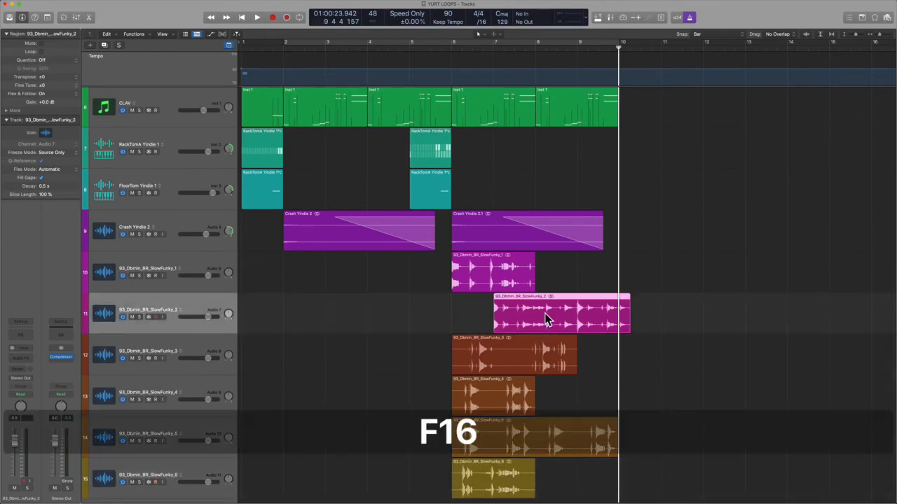
{"action": "key", "text": "alt+Left"}
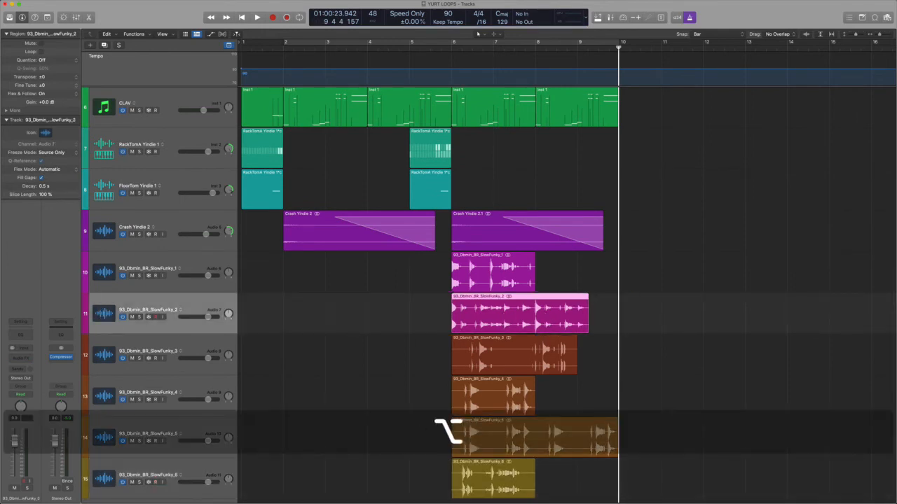
{"action": "left_click", "coordinate": [54, 94]}
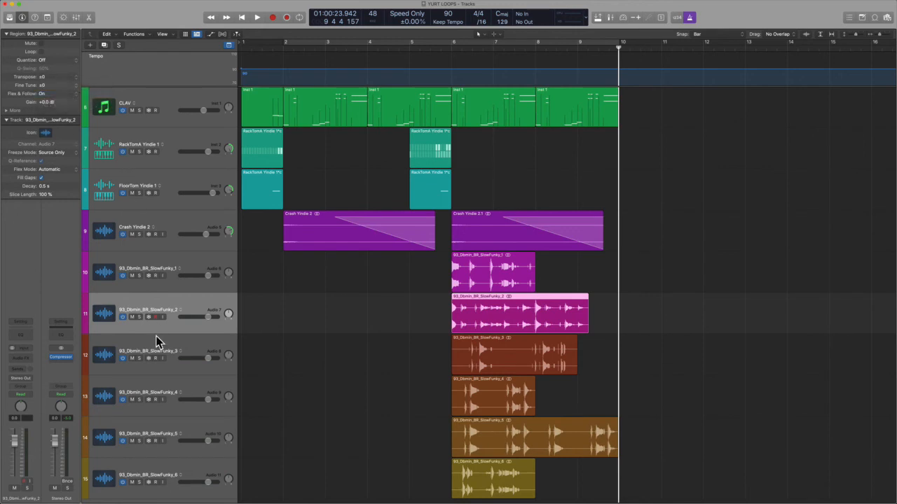
Step: Pack the six 93_Dbmin_BR_SlowFunky regions at bar 6 into one take folder
{"action": "key", "text": "Down"}
{"action": "key", "text": "Up"}
{"action": "key", "text": "Up"}
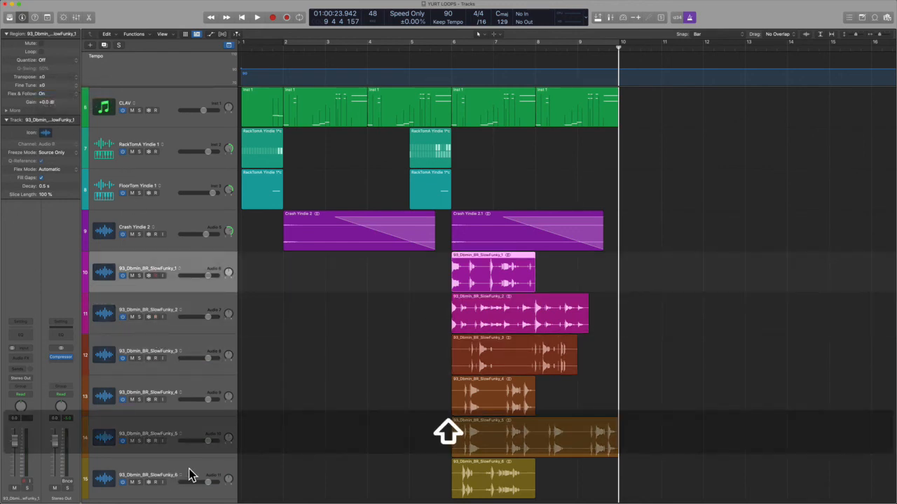
{"action": "left_click", "coordinate": [189, 477], "text": "shift"}
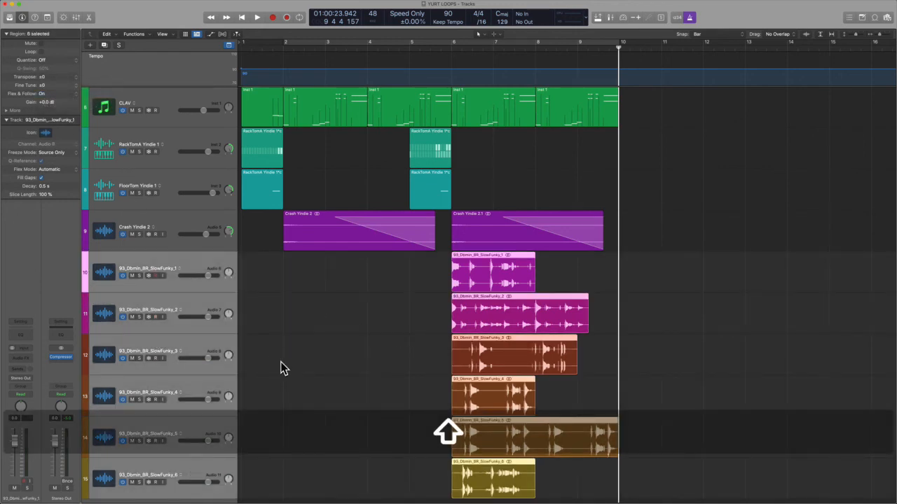
{"action": "right_click", "coordinate": [492, 282]}
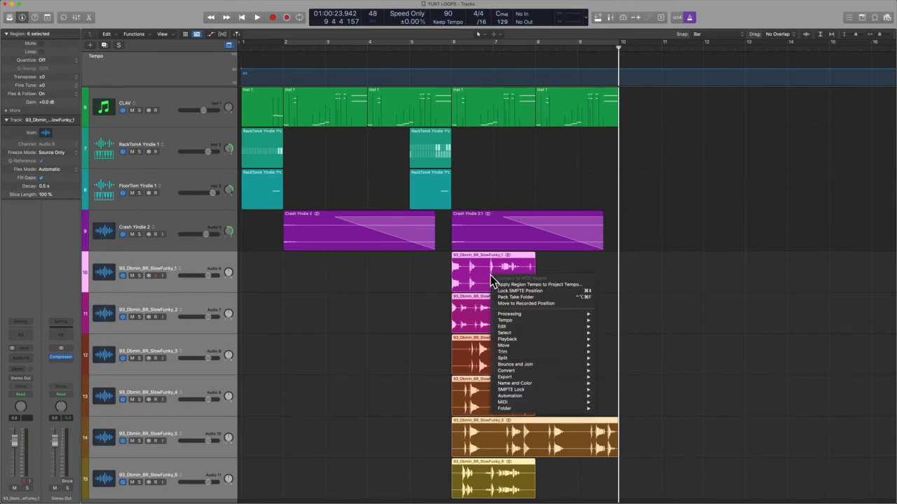
{"action": "mouse_move", "coordinate": [526, 403]}
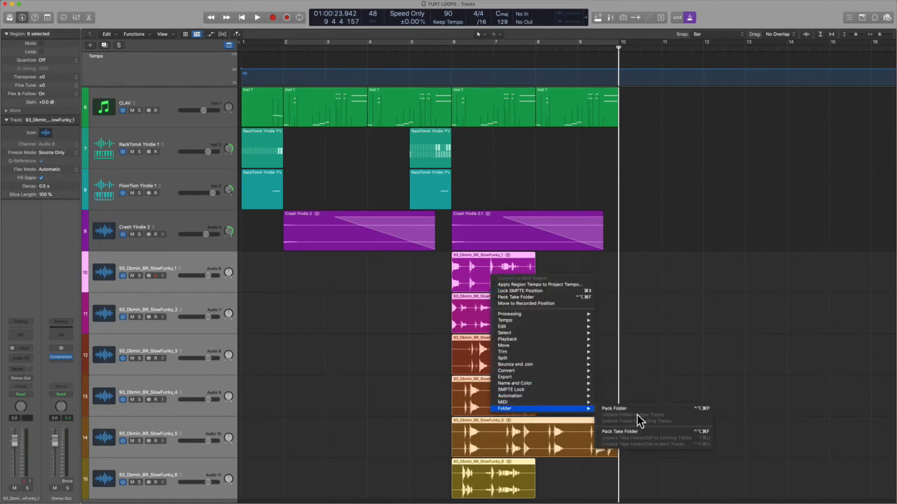
{"action": "left_click", "coordinate": [633, 432]}
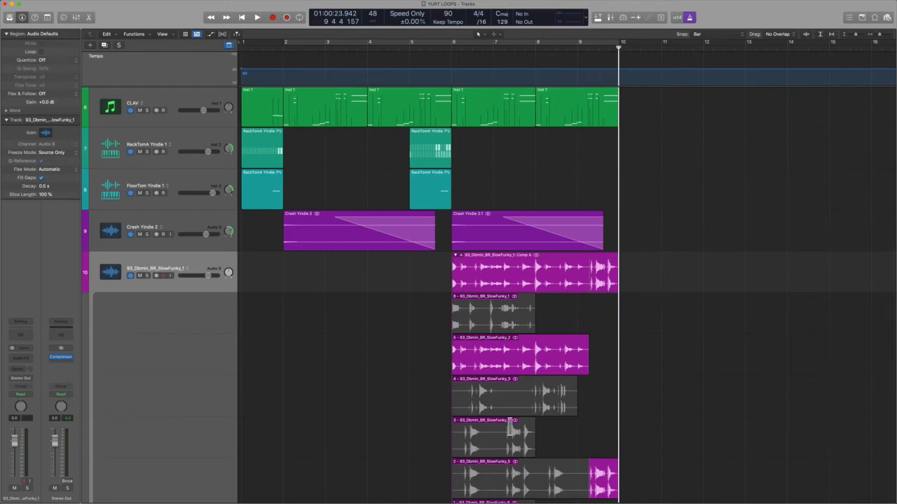
Step: Mute the D_HipHop_90 1.1 region on the SAX track starting at bar 6
{"action": "scroll", "coordinate": [519, 459], "scroll_direction": "down", "scroll_amount": 5, "text": "alt"}
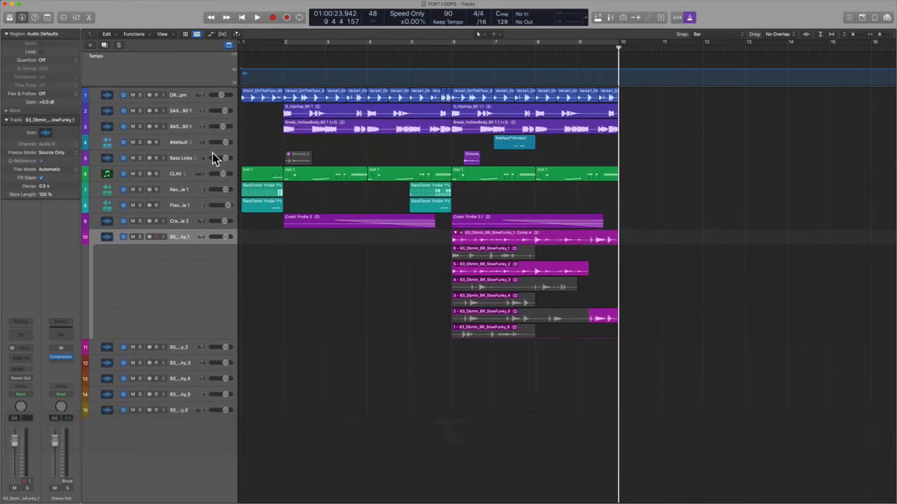
{"action": "left_click", "coordinate": [505, 116]}
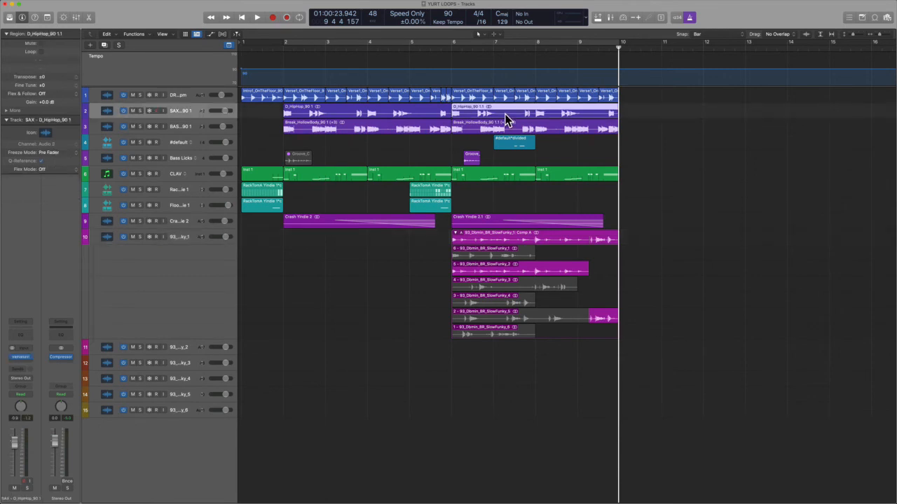
{"action": "key", "text": "ctrl+m"}
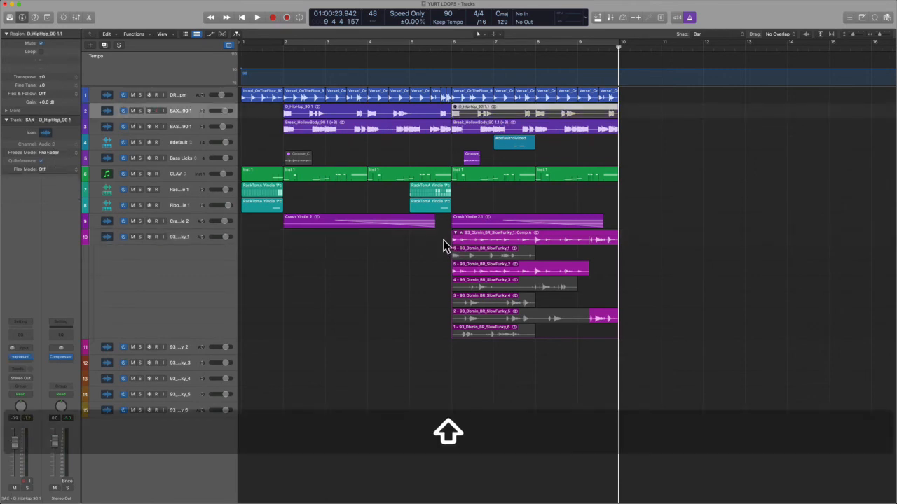
Step: Audition the take folder and switch bars 6 and 7 of the comp to the 93_Dbmin_BR_SlowFunky_1 take
{"action": "left_click_drag", "start_coordinate": [453, 187], "coordinate": [688, 393]}
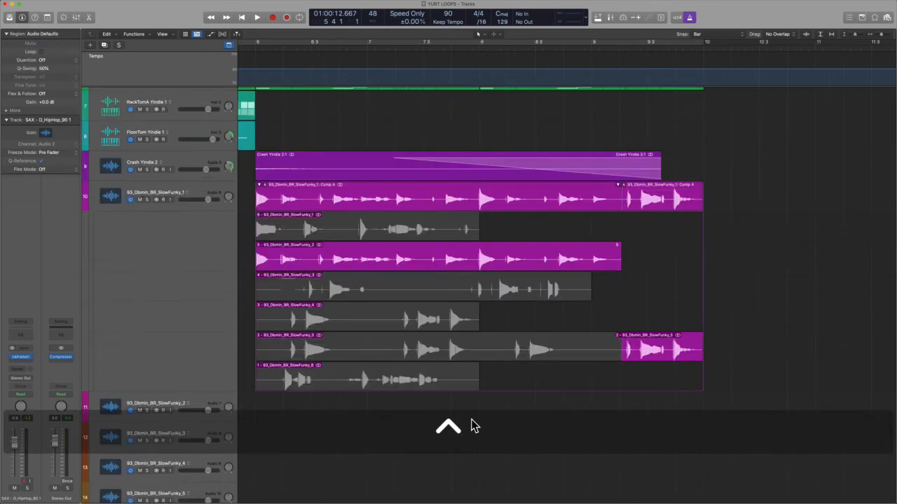
{"action": "key", "text": "space"}
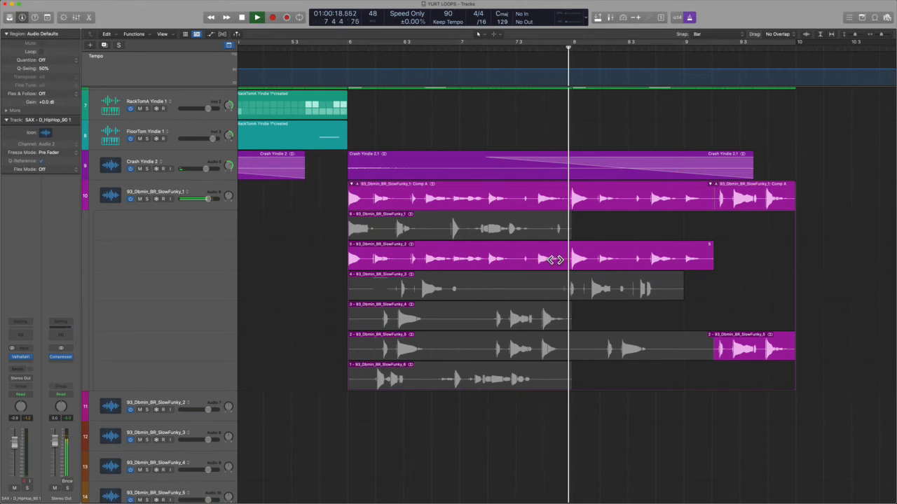
{"action": "key", "text": "space"}
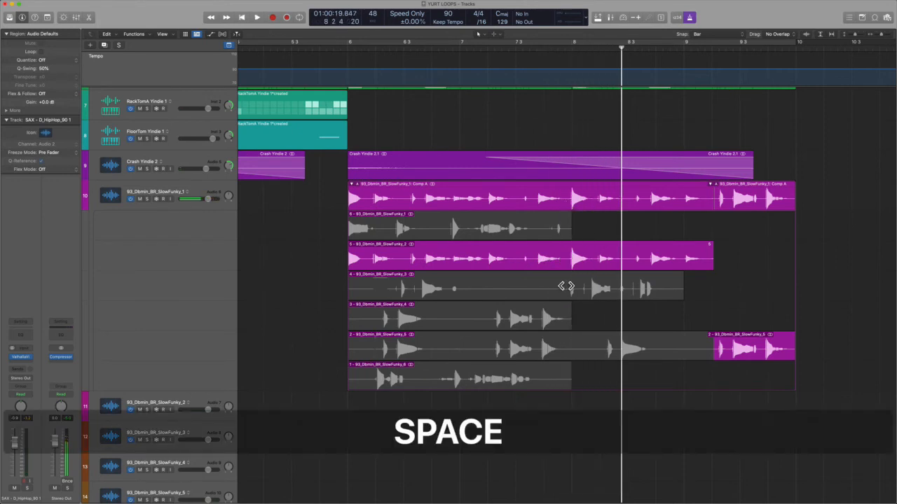
{"action": "left_click", "coordinate": [480, 232]}
{"action": "key", "text": "alt+space"}
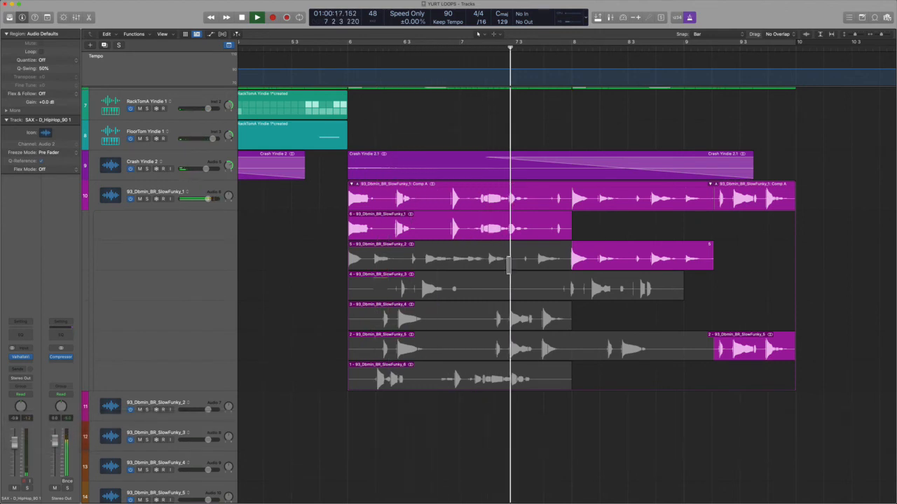
{"action": "key", "text": "space"}
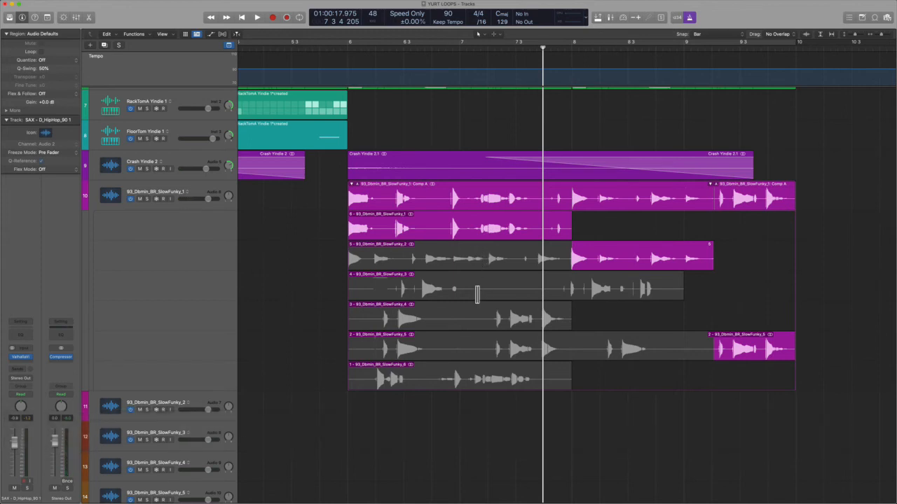
Step: Comp the 93_Dbmin_BR_SlowFunky_3 take from bar 6 to just after the start of bar 7 and play the result
{"action": "left_click_drag", "start_coordinate": [476, 292], "coordinate": [294, 281]}
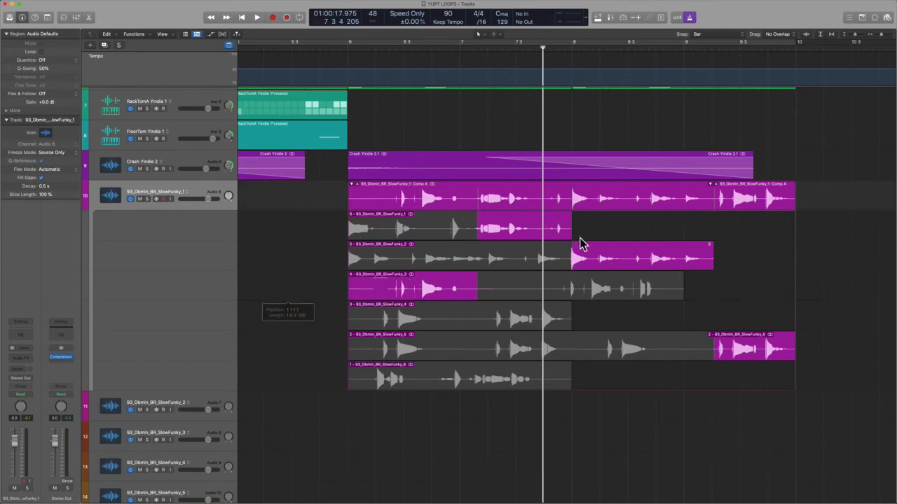
{"action": "left_click", "coordinate": [462, 48]}
{"action": "key", "text": "space"}
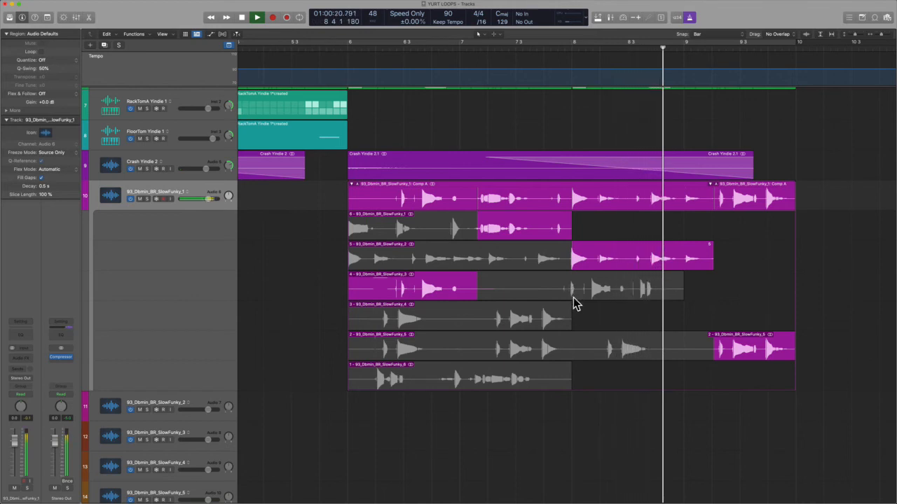
{"action": "key", "text": "space"}
Step: Comp 93_Dbmin_BR_SlowFunky_5 from bar 8 to the end and 93_Dbmin_BR_SlowFunky_6 over the end of bar 7
{"action": "left_click", "coordinate": [643, 353]}
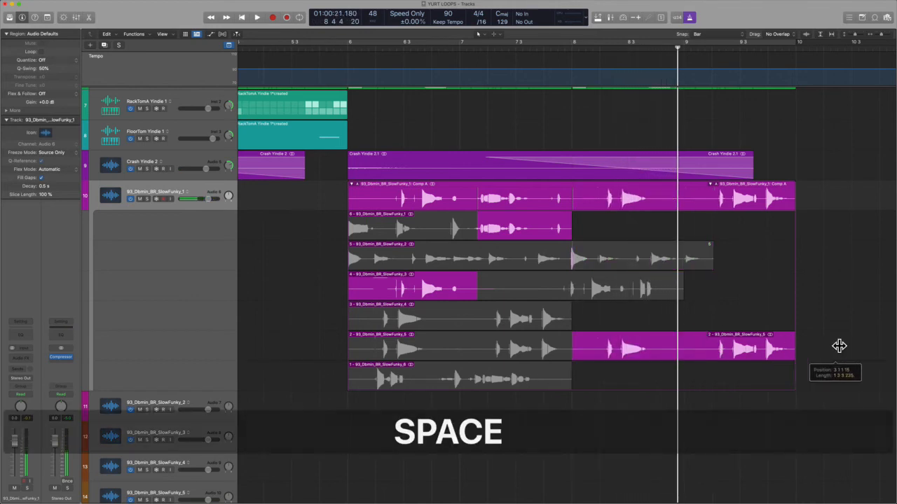
{"action": "key", "text": "space"}
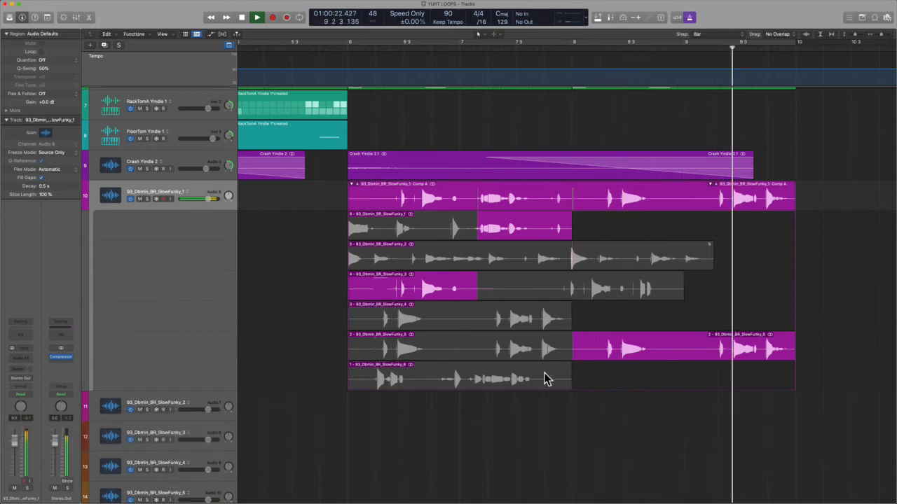
{"action": "left_click_drag", "start_coordinate": [545, 380], "coordinate": [575, 380]}
{"action": "key", "text": "space"}
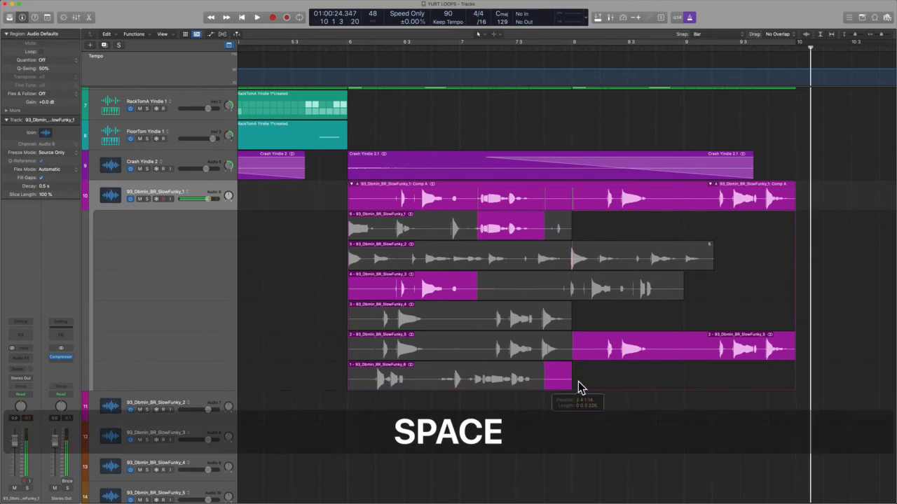
Step: Collapse the take folder and move the 93_Dbmin_BR_SlowFunky_1 track directly below the SAX track
{"action": "left_click", "coordinate": [353, 187]}
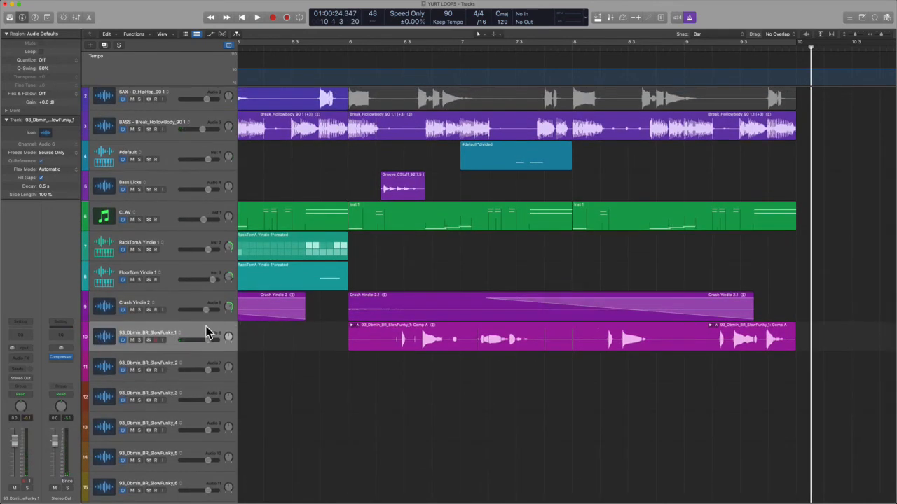
{"action": "left_click_drag", "start_coordinate": [206, 334], "coordinate": [248, 147]}
{"action": "scroll", "coordinate": [390, 136], "scroll_direction": "up", "scroll_amount": 1}
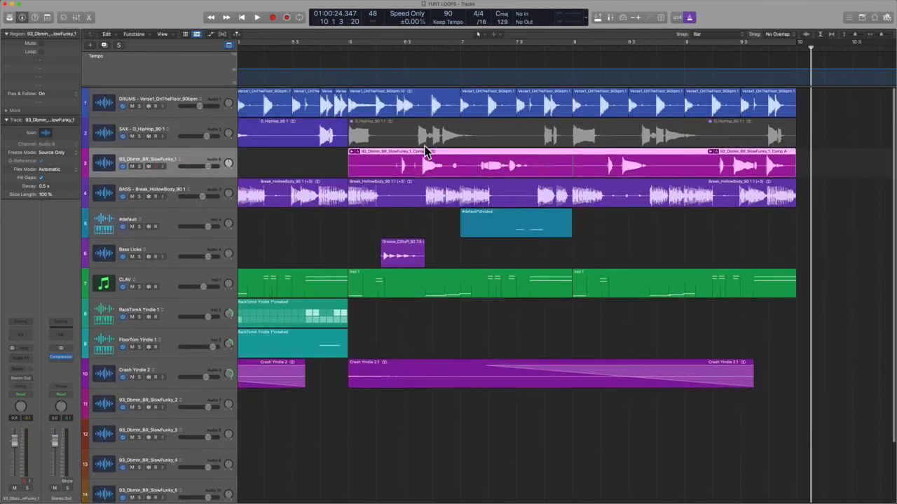
Step: Split the muted D_HipHop_90 1.1 region after its first sax note, unmute that opening piece and play from just before bar 6
{"action": "left_click", "coordinate": [574, 140]}
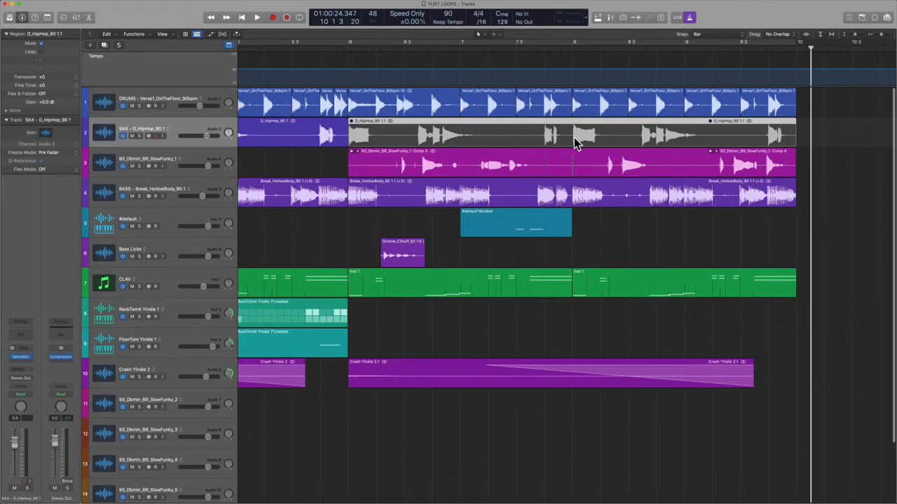
{"action": "left_click", "coordinate": [391, 139], "text": "super"}
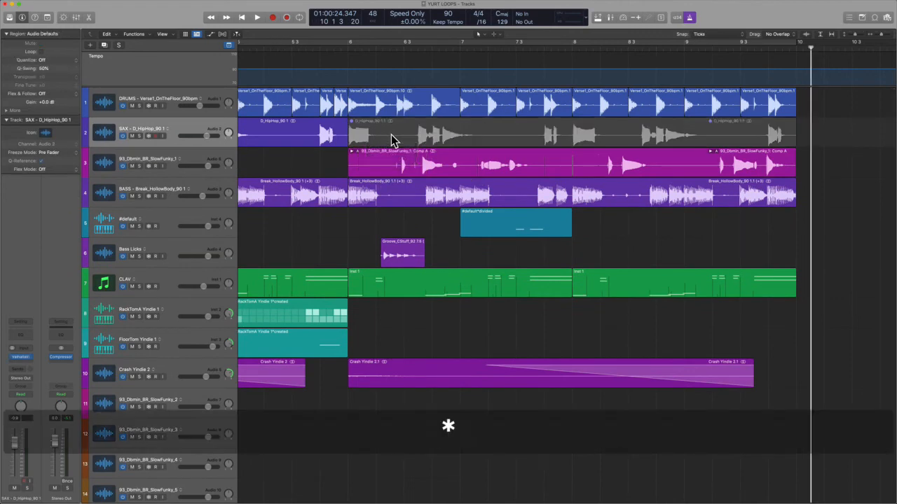
{"action": "left_click", "coordinate": [393, 137], "text": "super"}
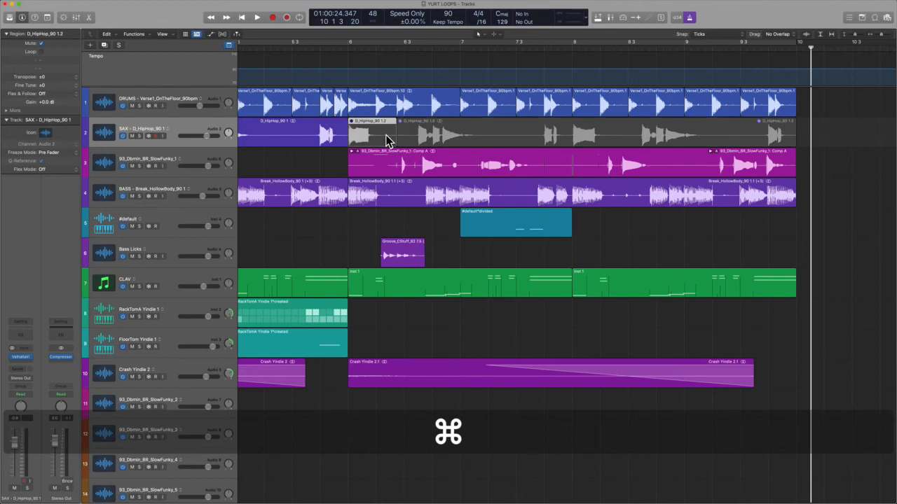
{"action": "left_click", "coordinate": [341, 47]}
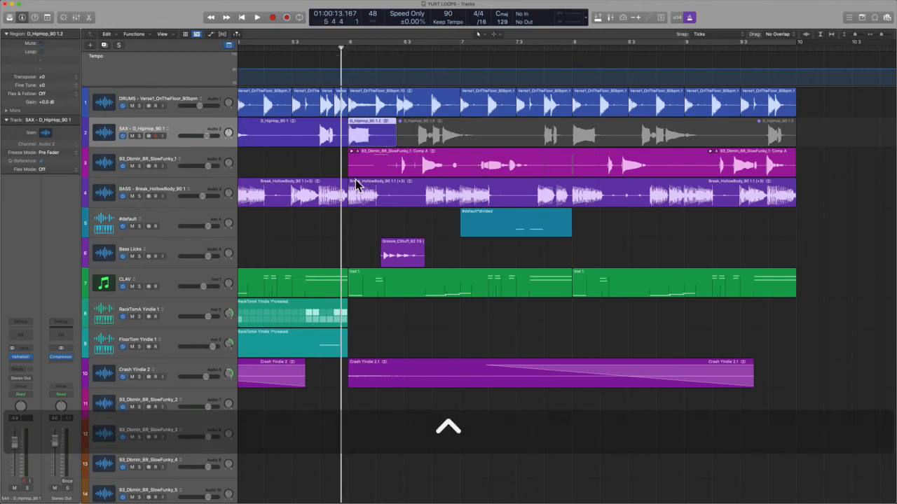
{"action": "key", "text": "space"}
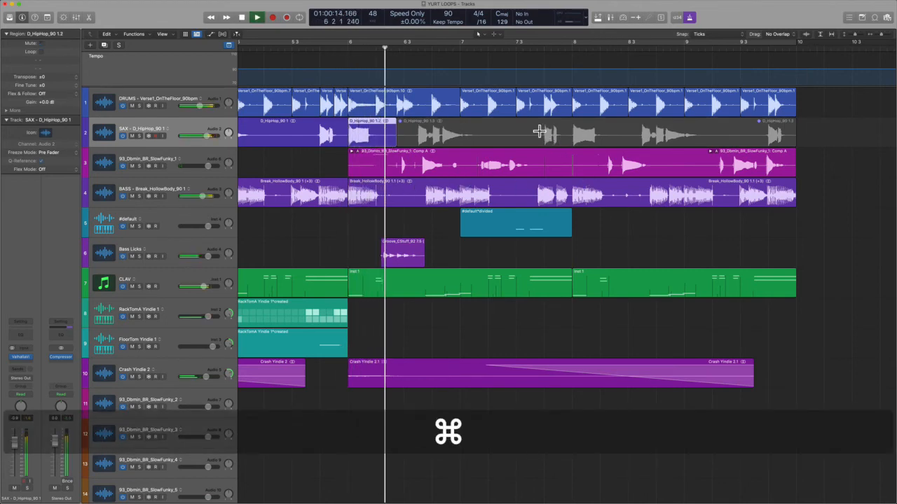
Step: Isolate the muted sax phrase around bar 8 as its own region, unmute it and trim its end slightly
{"action": "left_click_drag", "start_coordinate": [535, 129], "coordinate": [613, 141]}
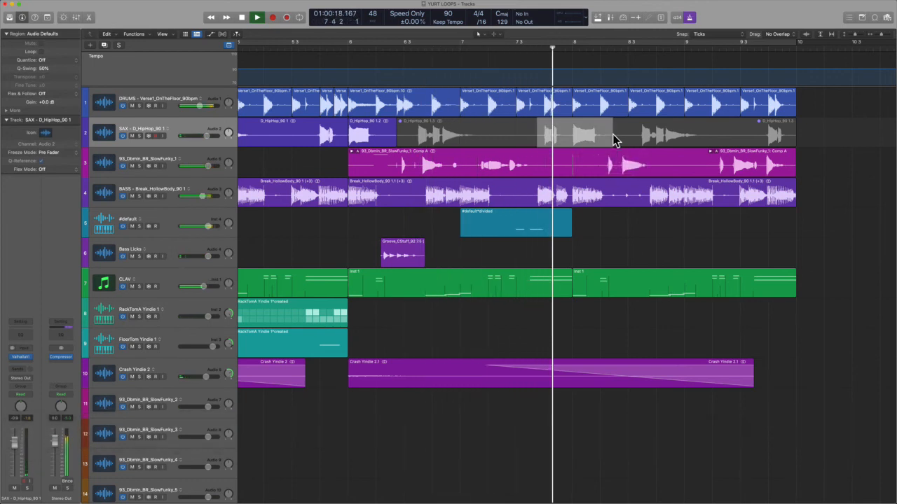
{"action": "left_click", "coordinate": [611, 139]}
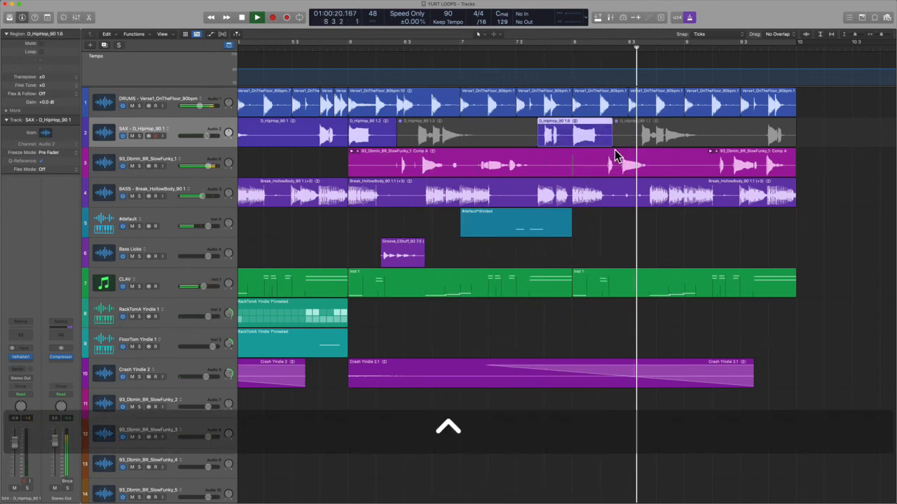
{"action": "left_click_drag", "start_coordinate": [607, 140], "coordinate": [601, 143]}
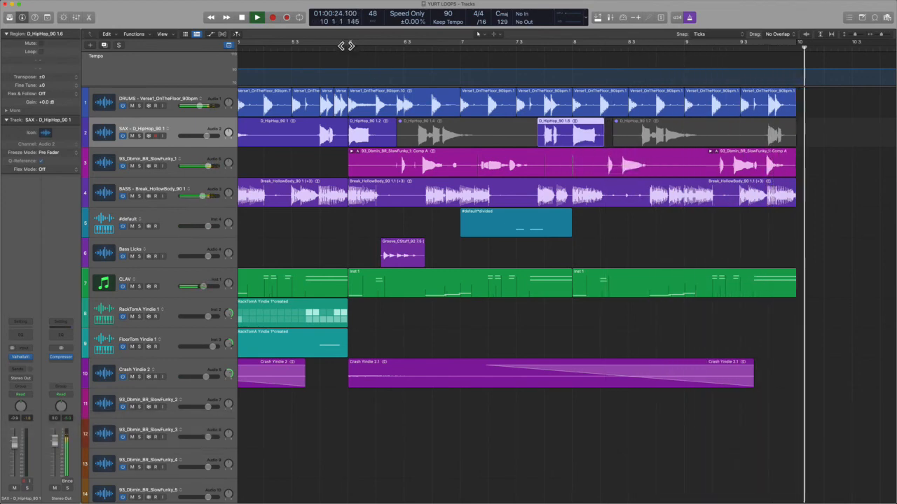
Step: Set the cycle range from bar 6 to bar 10 and start looped playback
{"action": "left_click", "coordinate": [349, 45]}
{"action": "key", "text": "F16"}
{"action": "key", "text": "Clear"}
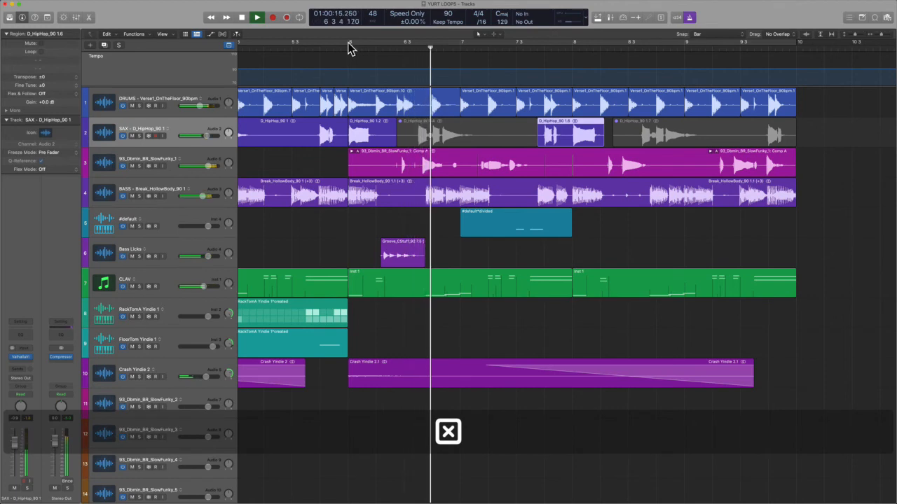
{"action": "left_click_drag", "start_coordinate": [351, 49], "coordinate": [789, 56]}
{"action": "key", "text": "space"}
{"action": "key", "text": "space"}
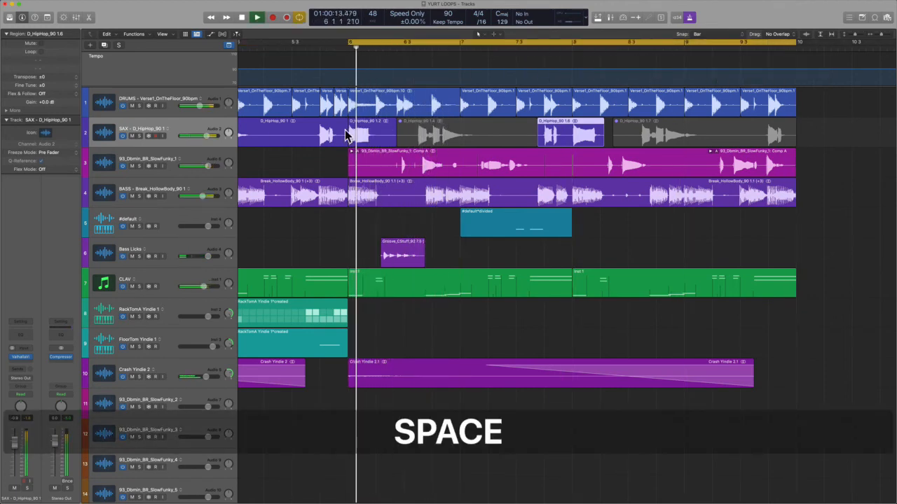
Step: Copy the Valhalla effect from the SAX channel to the 93_Dbmin_BR_SlowFunky_1 channel in the mixer and audition the loop
{"action": "key", "text": "Down"}
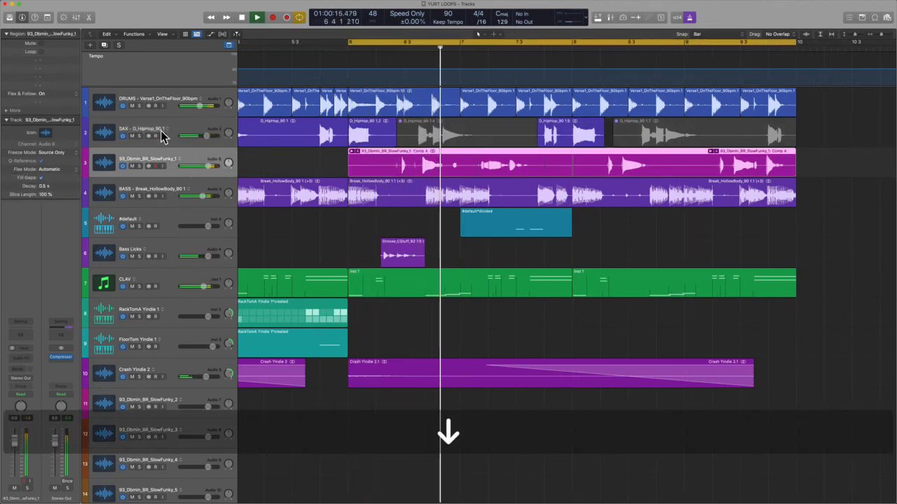
{"action": "left_click", "coordinate": [161, 134], "text": "shift"}
{"action": "key", "text": "x"}
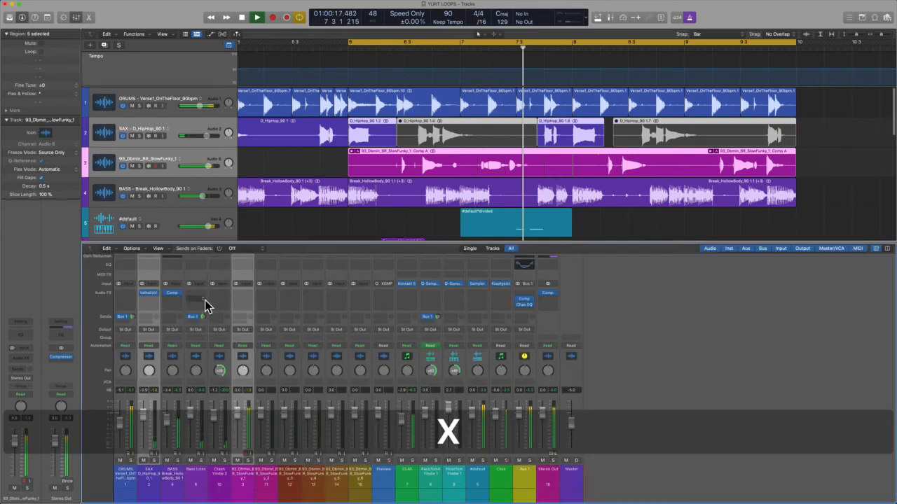
{"action": "left_click_drag", "start_coordinate": [148, 298], "coordinate": [240, 292]}
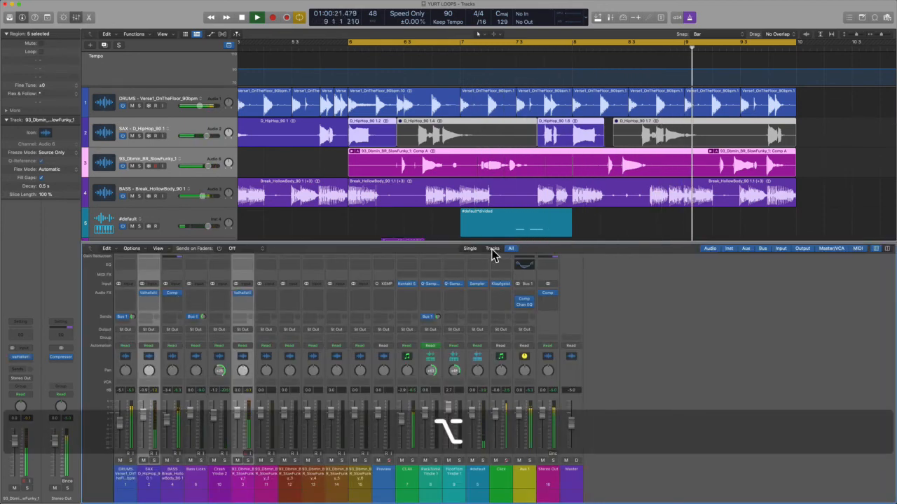
{"action": "key", "text": "x"}
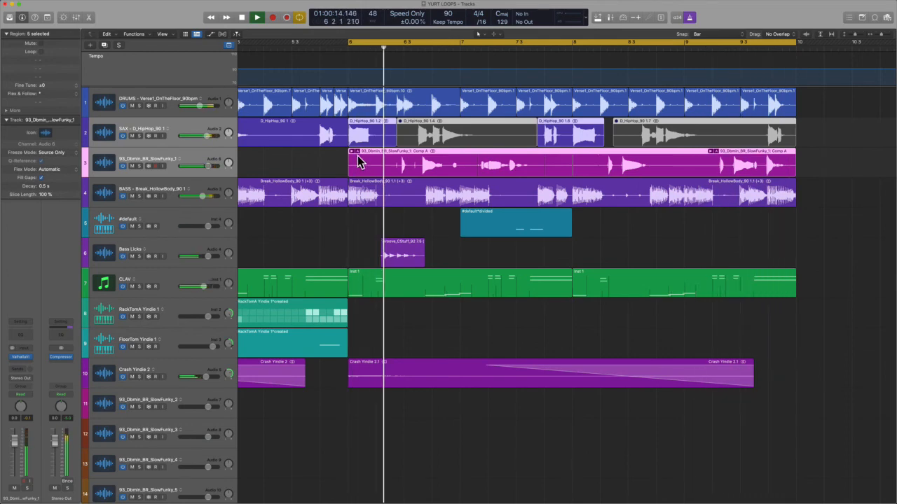
{"action": "key", "text": "space"}
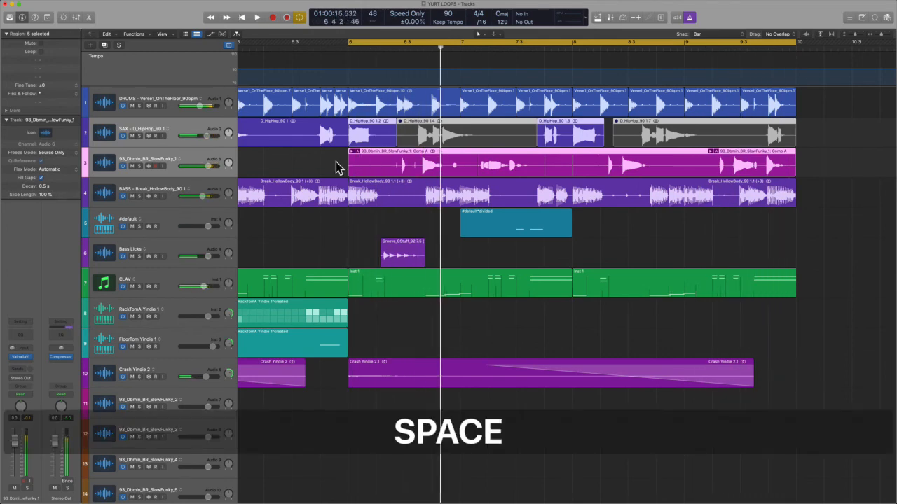
Step: Flatten and merge the comped take folder on the 93_Dbmin_BR_SlowFunky_1 track into one audio region
{"action": "left_click", "coordinate": [280, 172]}
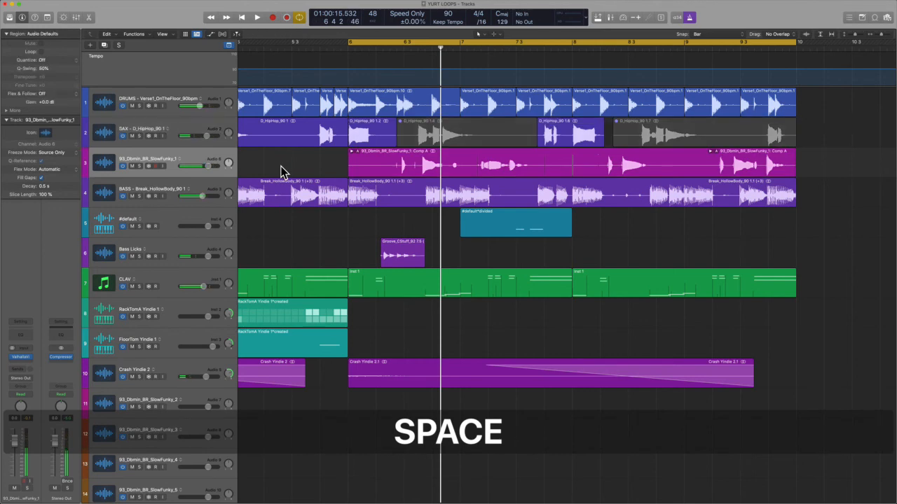
{"action": "left_click", "coordinate": [359, 152]}
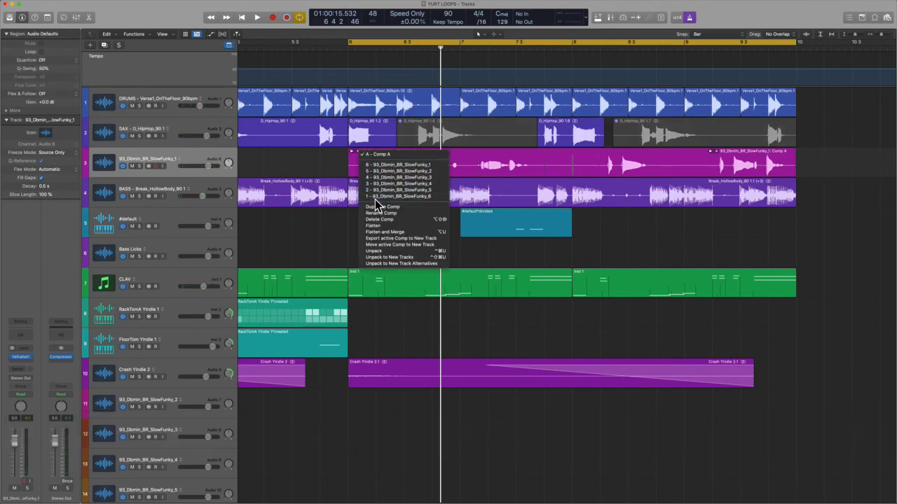
{"action": "left_click", "coordinate": [390, 232]}
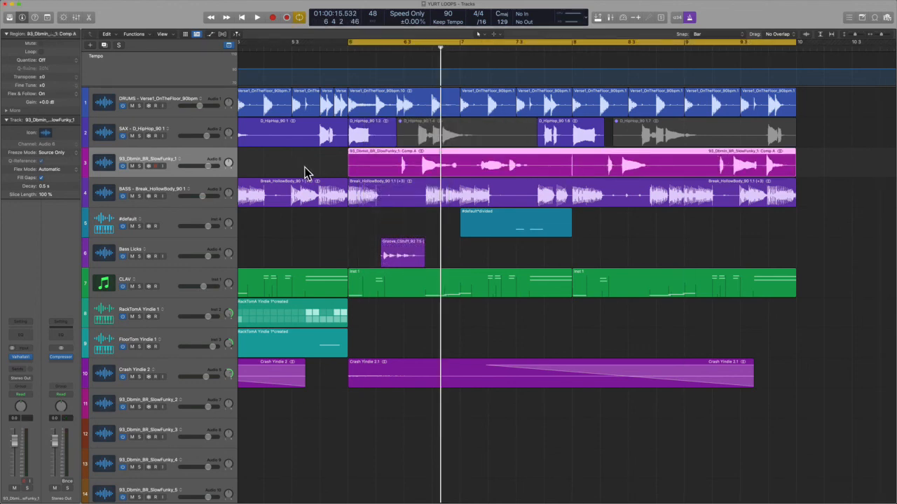
{"action": "left_click", "coordinate": [307, 171]}
Step: Set snap to Division, split the merged tenor sax region just after bar 7 and select the first piece
{"action": "key", "text": "slash"}
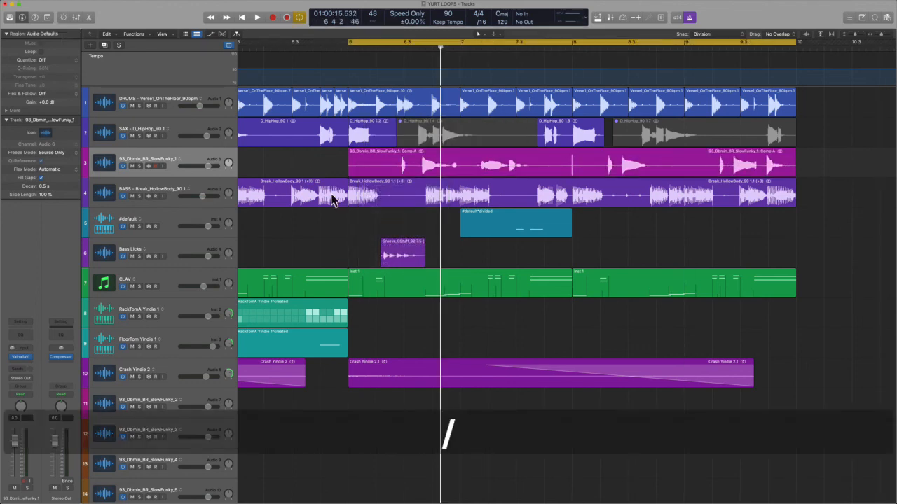
{"action": "left_click", "coordinate": [466, 164], "text": "super"}
{"action": "left_click", "coordinate": [437, 166]}
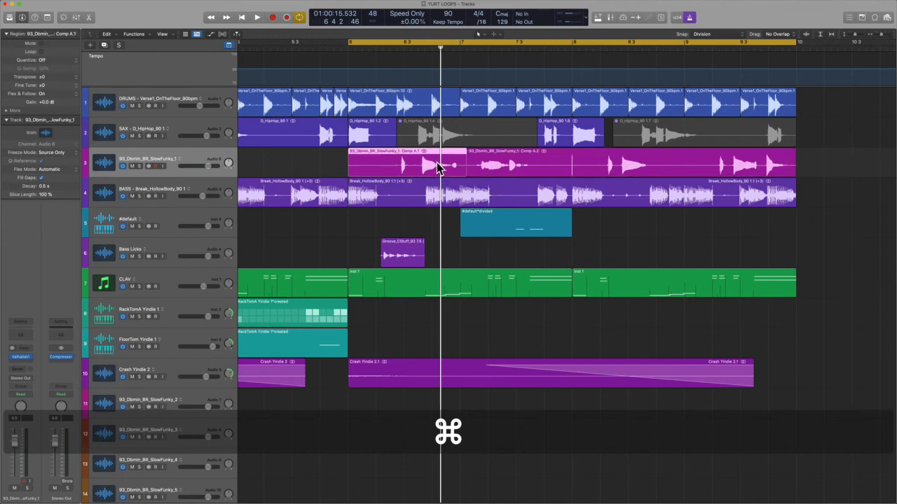
Step: Nudge the first tenor sax piece about half a beat earlier using Beat and Division snap, auditioning the timing
{"action": "left_click", "coordinate": [712, 34]}
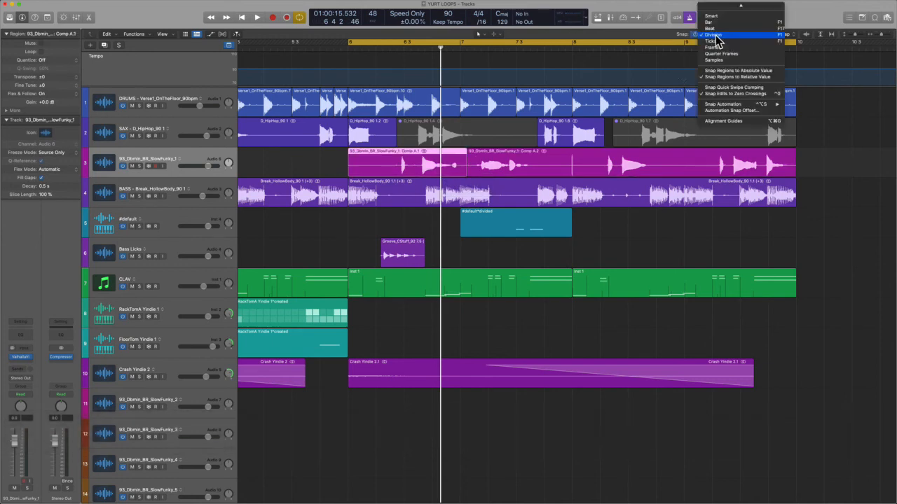
{"action": "left_click", "coordinate": [726, 34]}
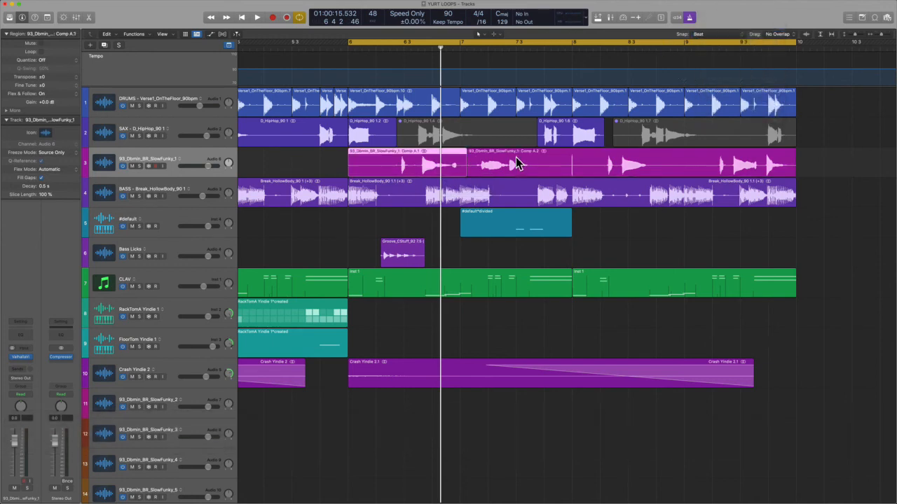
{"action": "key", "text": "slash"}
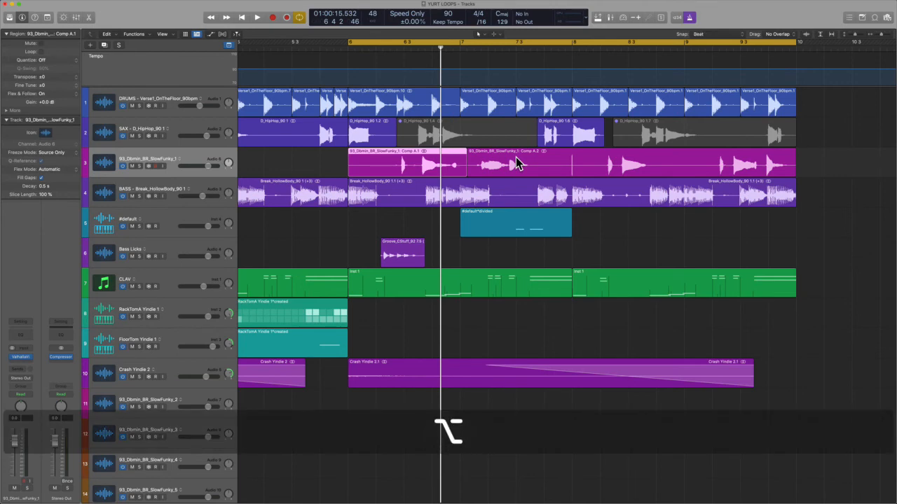
{"action": "key", "text": "alt+Left"}
{"action": "key", "text": "space"}
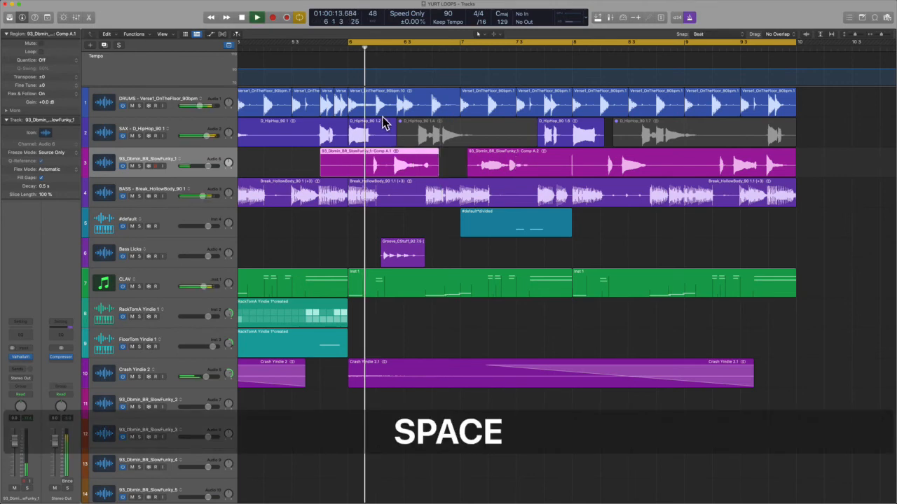
{"action": "key", "text": "alt+Right"}
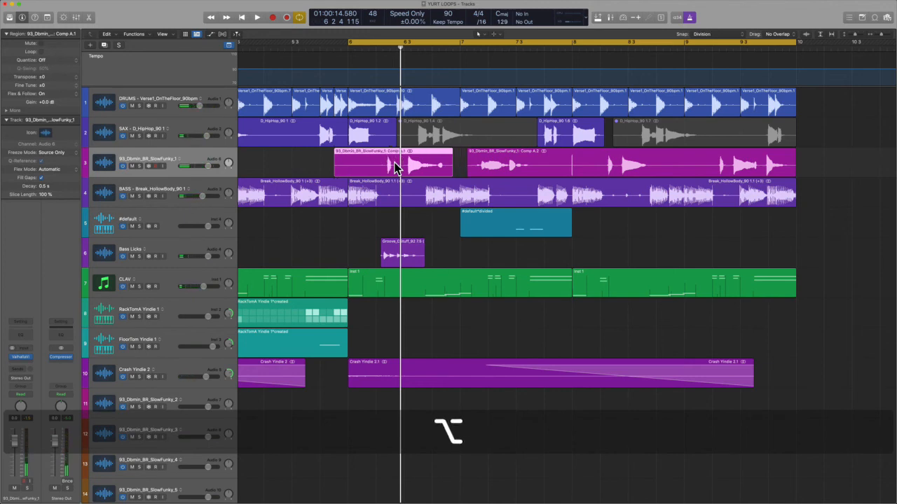
{"action": "key", "text": "space"}
Step: Set snap to Ticks and shift the first tenor sax piece slightly earlier in fine increments while auditioning it
{"action": "scroll", "coordinate": [402, 175], "scroll_direction": "up", "scroll_amount": 5}
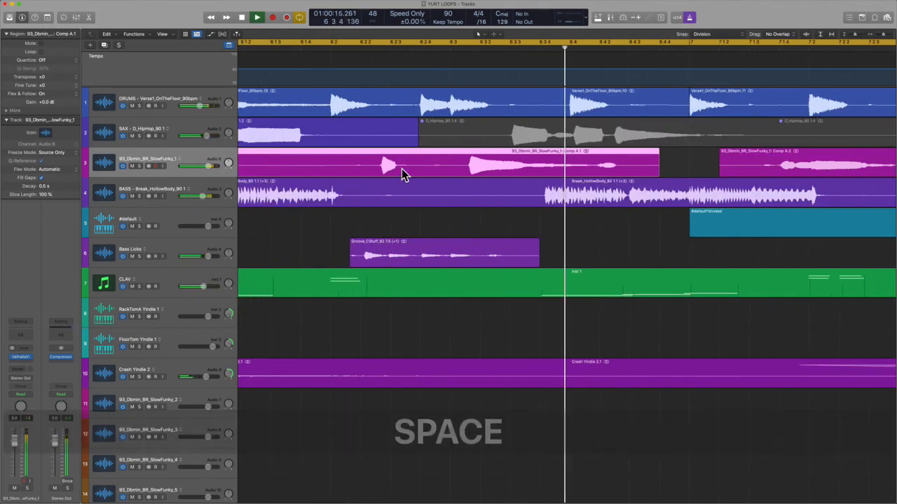
{"action": "key", "text": "space"}
{"action": "mouse_move", "coordinate": [400, 167]}
{"action": "left_mouse_down"}
{"action": "mouse_move", "coordinate": [363, 172]}
{"action": "mouse_move", "coordinate": [389, 166]}
{"action": "left_mouse_up"}
{"action": "key", "text": "space"}
{"action": "key", "text": "space"}
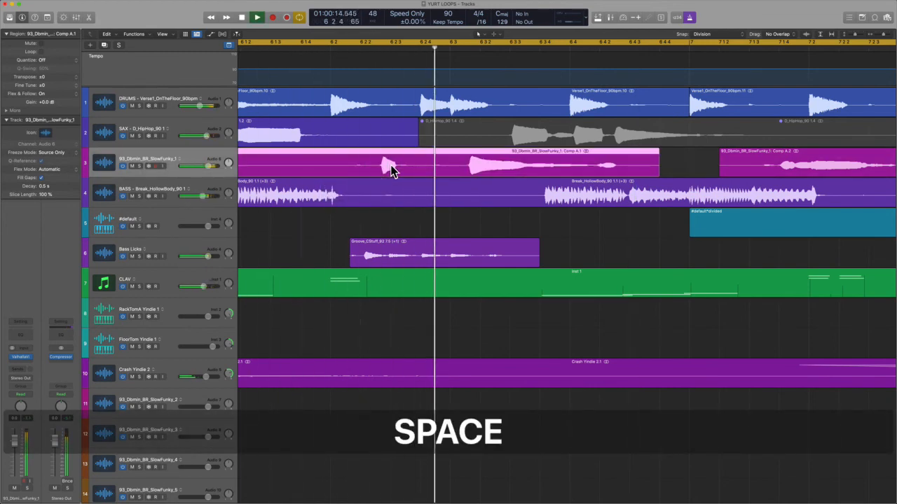
{"action": "left_click_drag", "start_coordinate": [391, 170], "coordinate": [388, 168]}
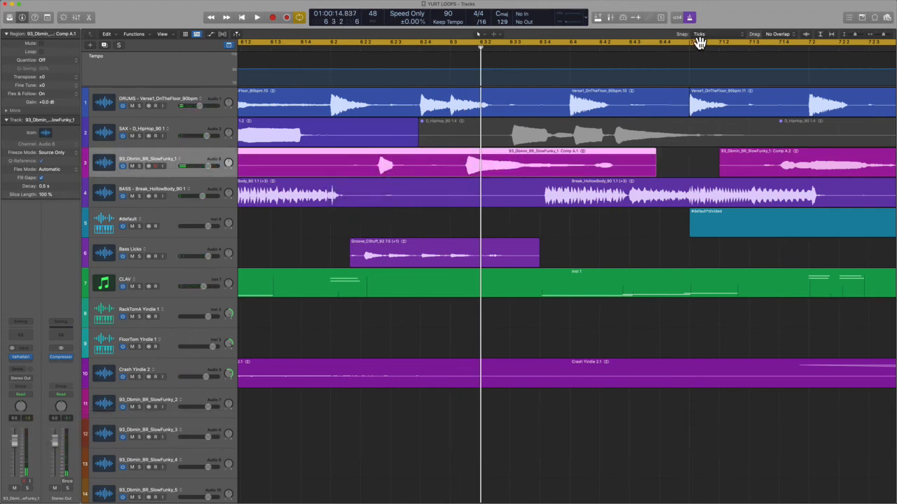
{"action": "key", "text": "alt"}
{"action": "key", "text": "space"}
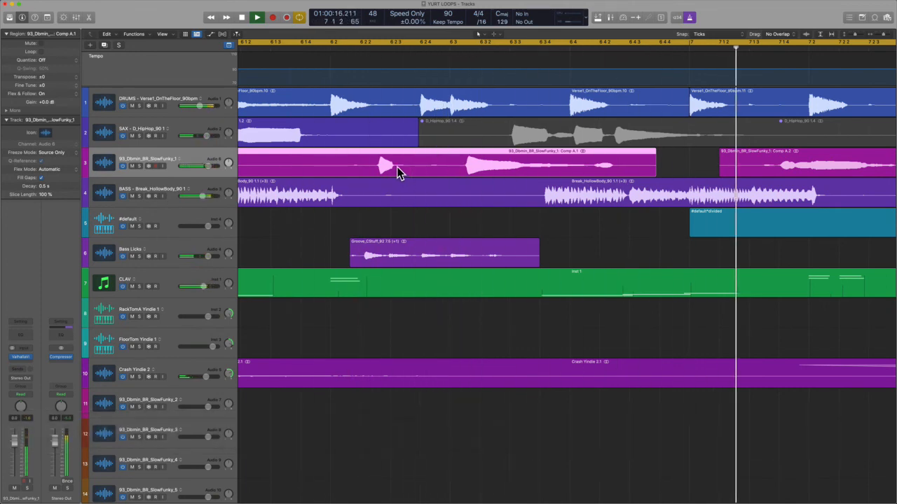
{"action": "left_click_drag", "start_coordinate": [397, 173], "coordinate": [393, 173]}
{"action": "key", "text": "alt"}
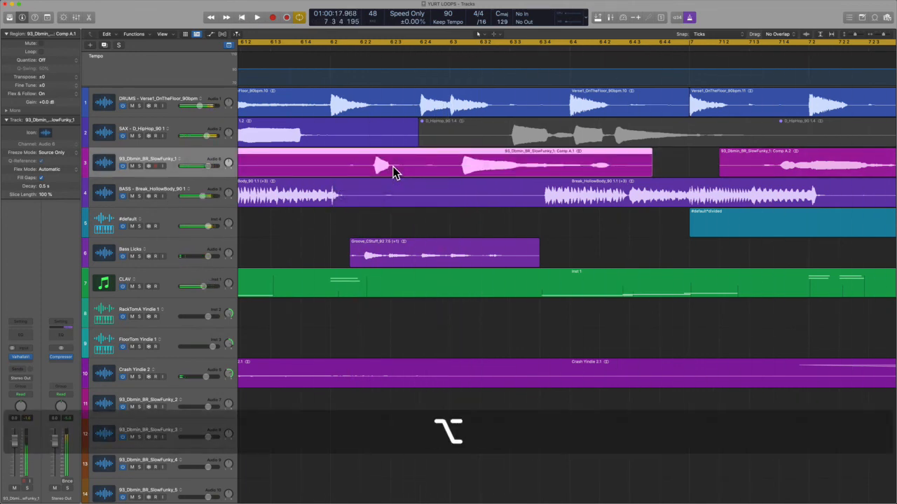
{"action": "key", "text": "space"}
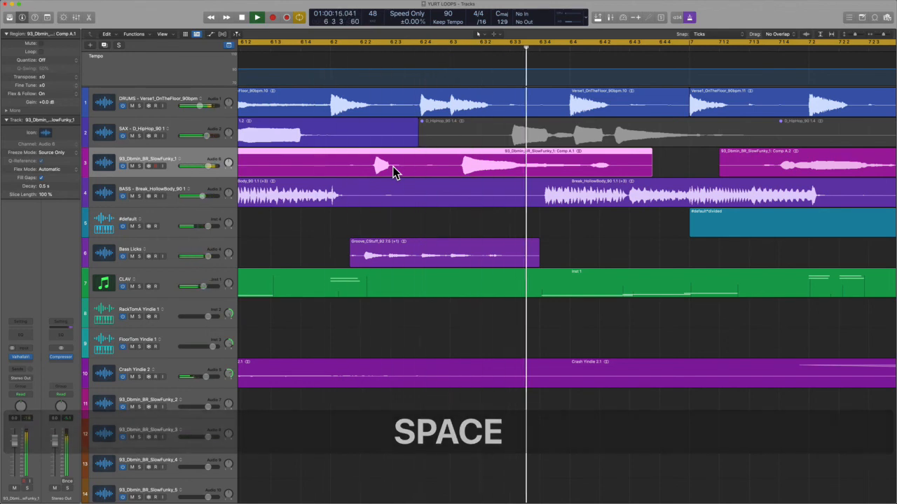
{"action": "key", "text": "space"}
Step: Split the piece between its two notes and move the second part earlier in X-Fade drag mode to crossfade them
{"action": "left_click_drag", "start_coordinate": [393, 174], "coordinate": [473, 164]}
{"action": "key", "text": "super"}
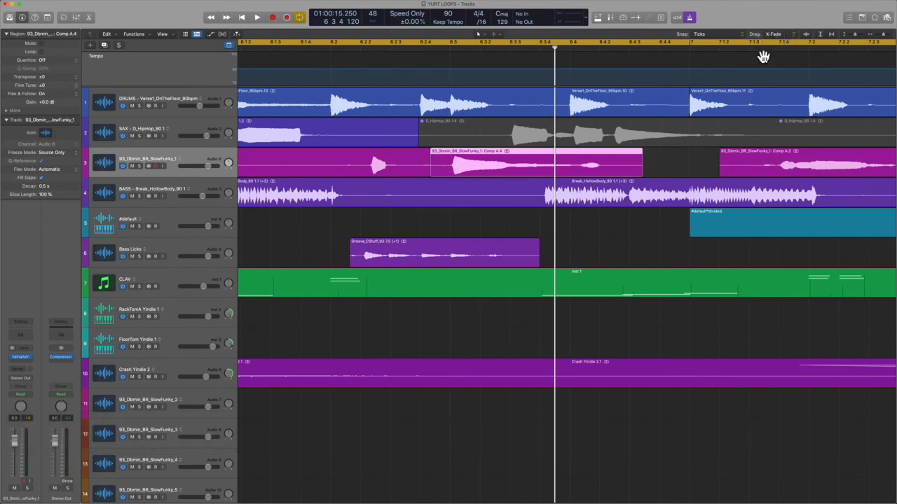
{"action": "left_click_drag", "start_coordinate": [513, 171], "coordinate": [510, 172]}
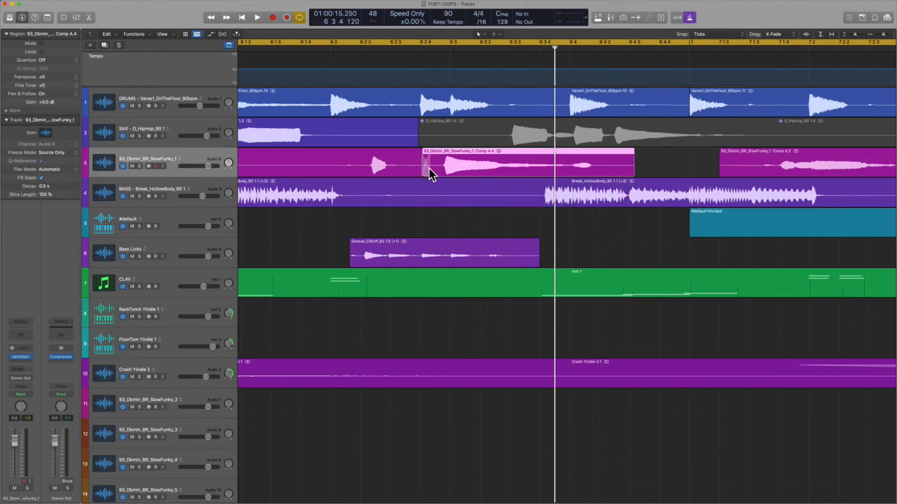
{"action": "key", "text": "space"}
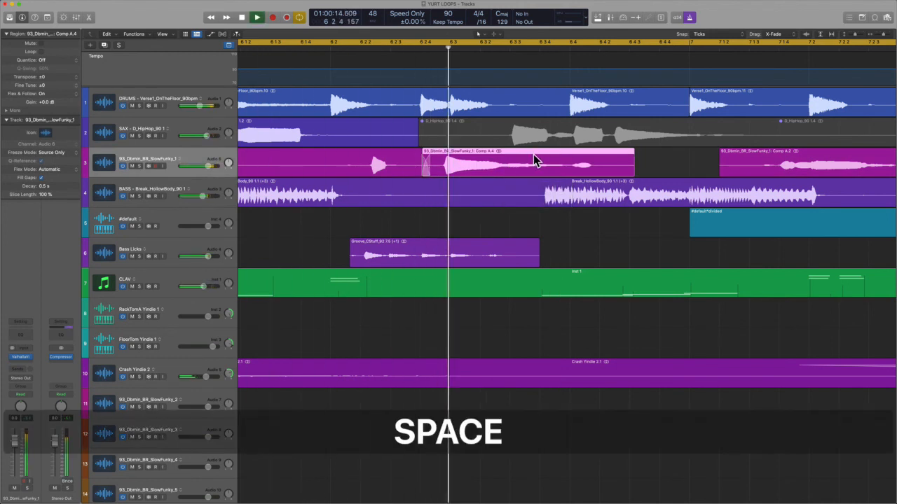
{"action": "left_click_drag", "start_coordinate": [518, 166], "coordinate": [512, 163]}
{"action": "key", "text": "space"}
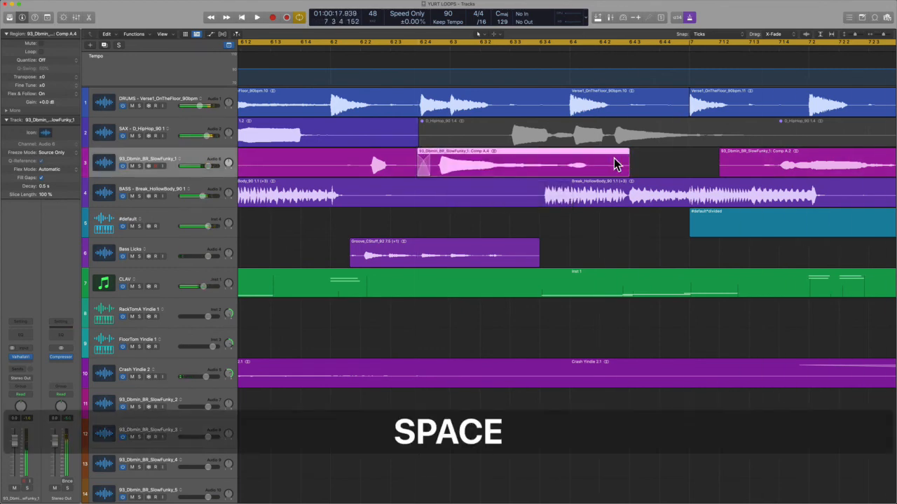
Step: Trim the crossfaded piece's end to just after bar 6 beat 4, set the drag mode to No Overlap and inspect its waveform
{"action": "left_click_drag", "start_coordinate": [626, 179], "coordinate": [596, 176]}
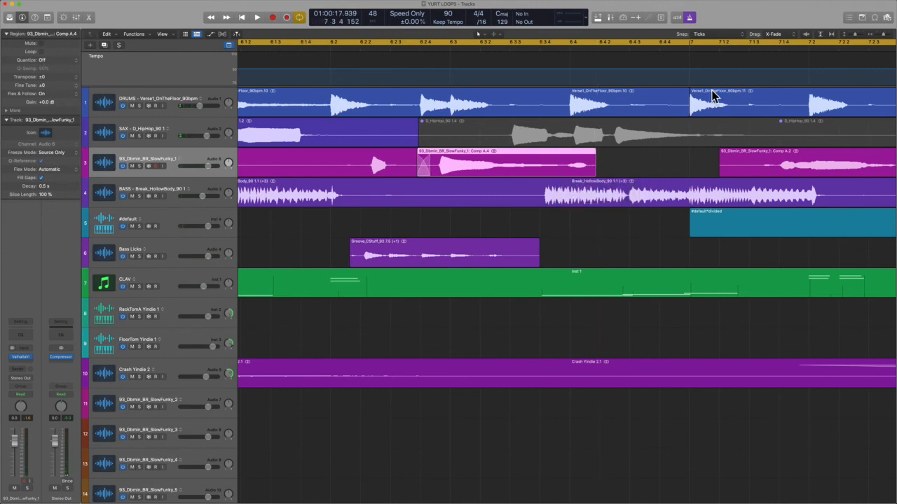
{"action": "key", "text": "7"}
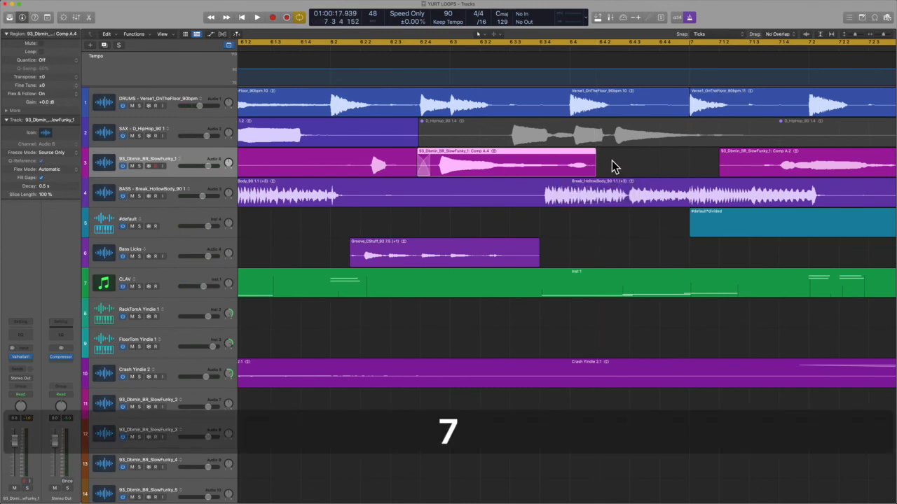
{"action": "key", "text": "z"}
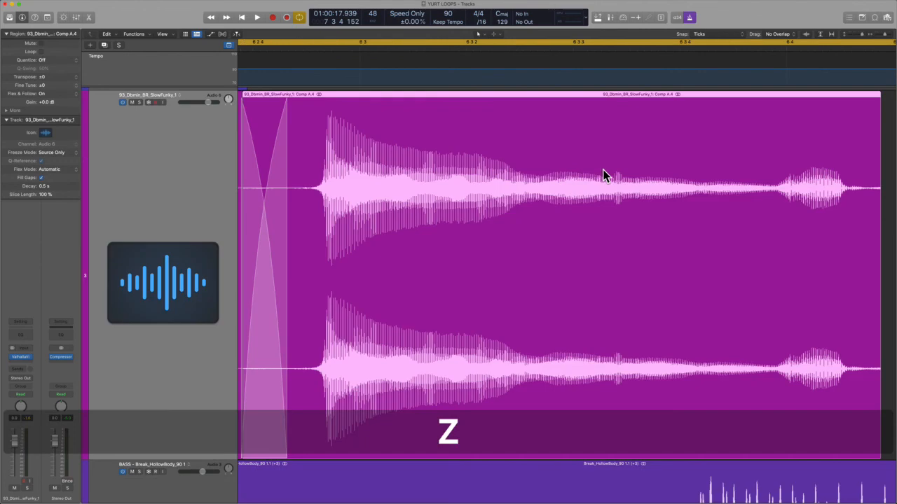
{"action": "key", "text": "z"}
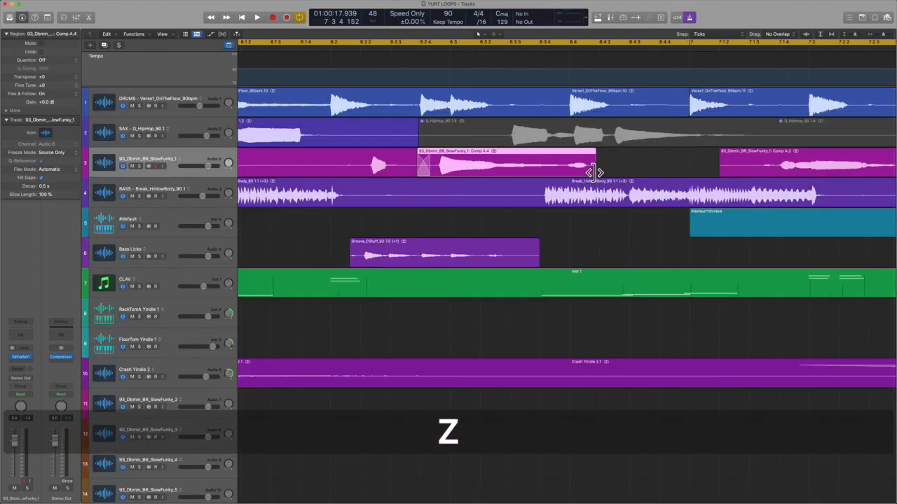
Step: Time-stretch the end of the crossfaded sax piece slightly longer and play the loop to check it
{"action": "left_click_drag", "start_coordinate": [594, 172], "coordinate": [604, 173]}
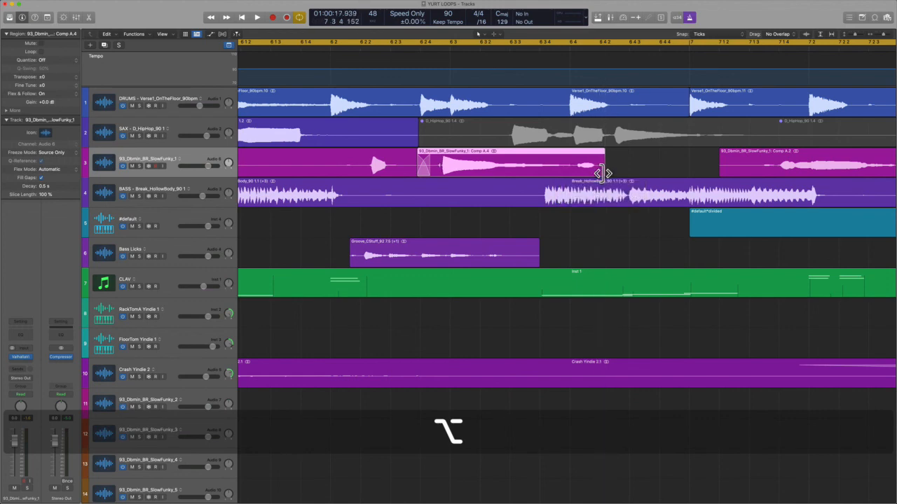
{"action": "left_click", "coordinate": [710, 34]}
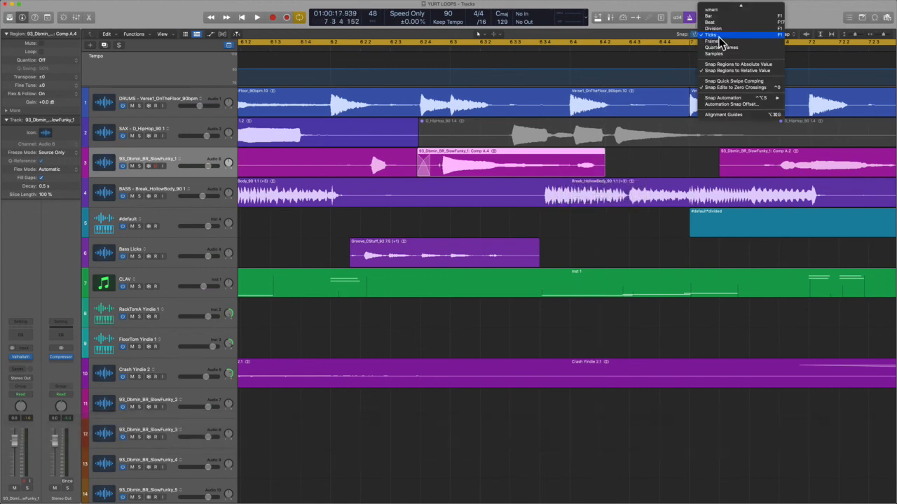
{"action": "left_click", "coordinate": [673, 158]}
{"action": "key", "text": "space"}
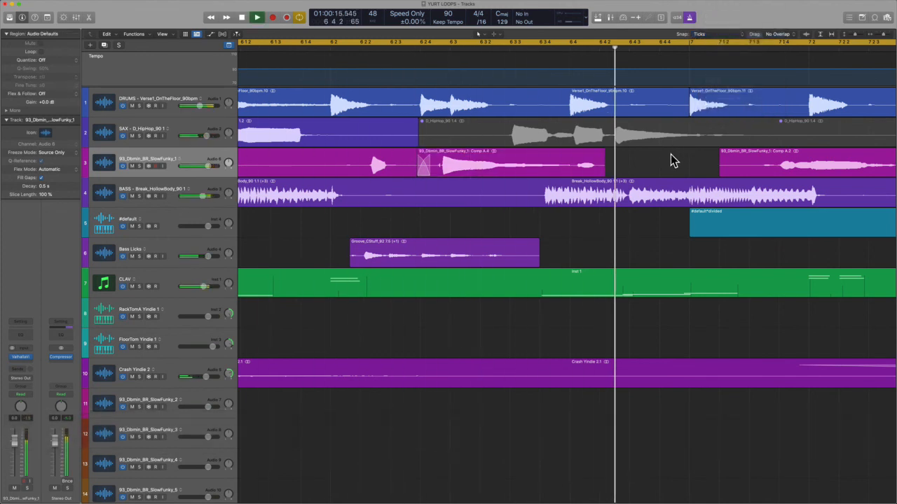
Step: Set the cycle range around all regions from bar 1 to bar 10 and loop the full arrangement with the metronome off
{"action": "scroll", "coordinate": [537, 340], "scroll_direction": "down", "scroll_amount": 10}
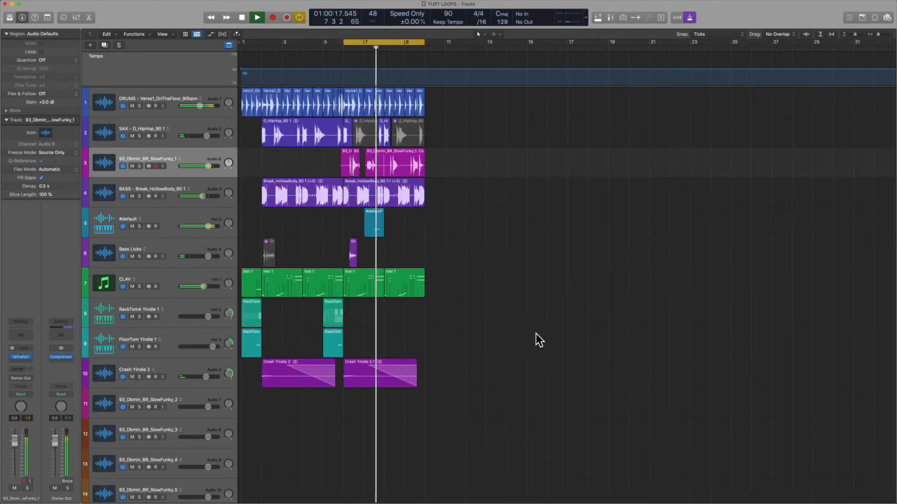
{"action": "scroll", "coordinate": [401, 334], "scroll_direction": "up", "scroll_amount": 3}
{"action": "scroll", "coordinate": [402, 334], "scroll_direction": "left", "scroll_amount": 5}
{"action": "key", "text": "1"}
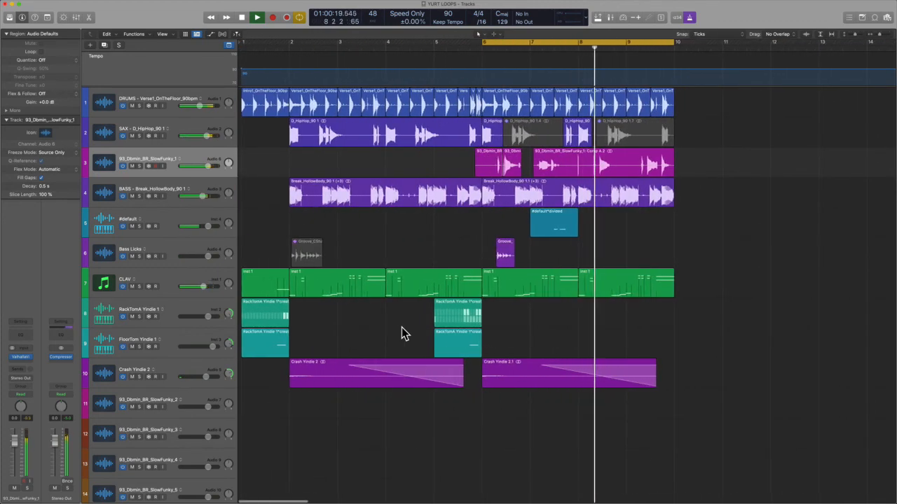
{"action": "key", "text": "super+a"}
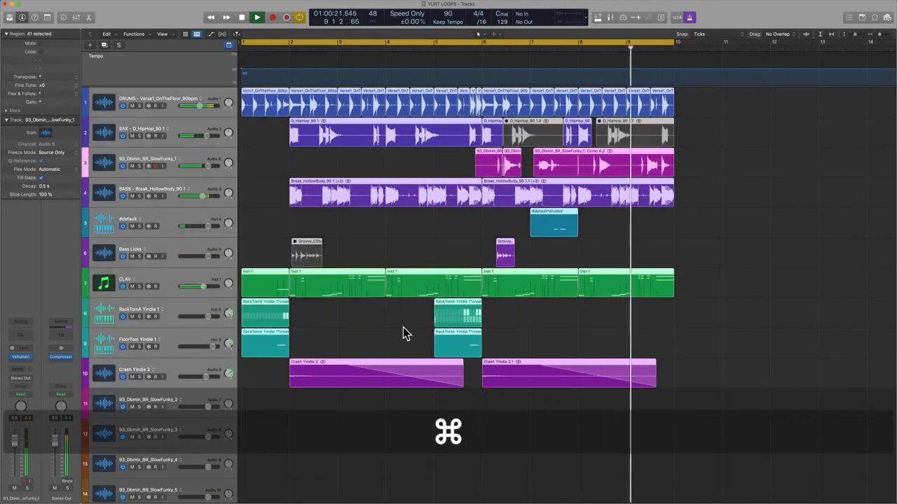
{"action": "left_click", "coordinate": [400, 254]}
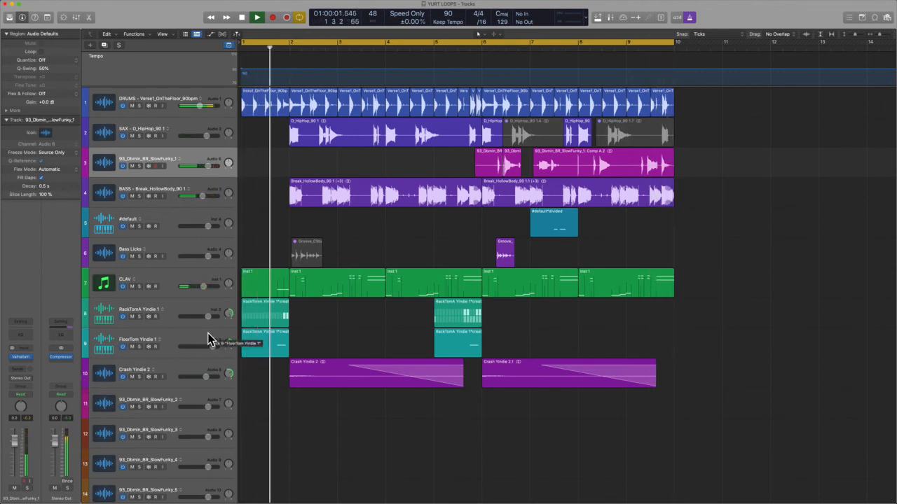
{"action": "key", "text": "k"}
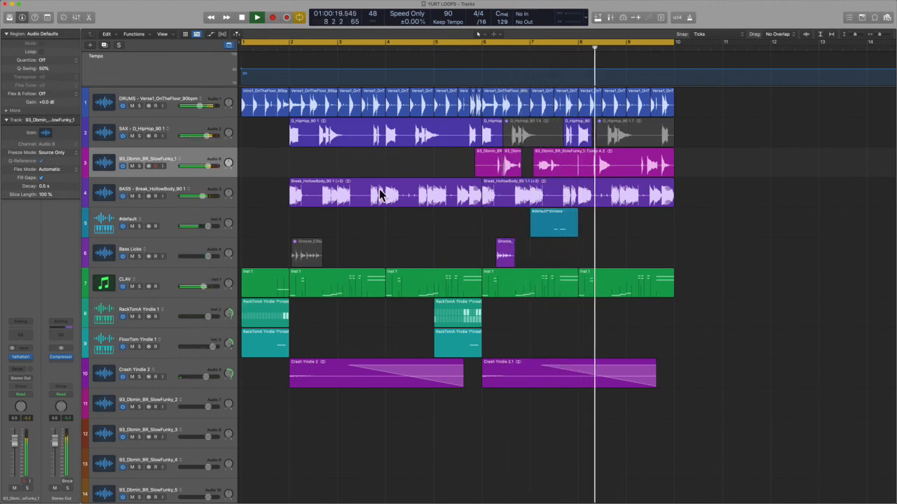
Step: Cut out the short section around bar 8 from the tenor sax region
{"action": "left_click", "coordinate": [572, 167], "text": "super"}
{"action": "left_click_drag", "start_coordinate": [573, 166], "coordinate": [584, 168]}
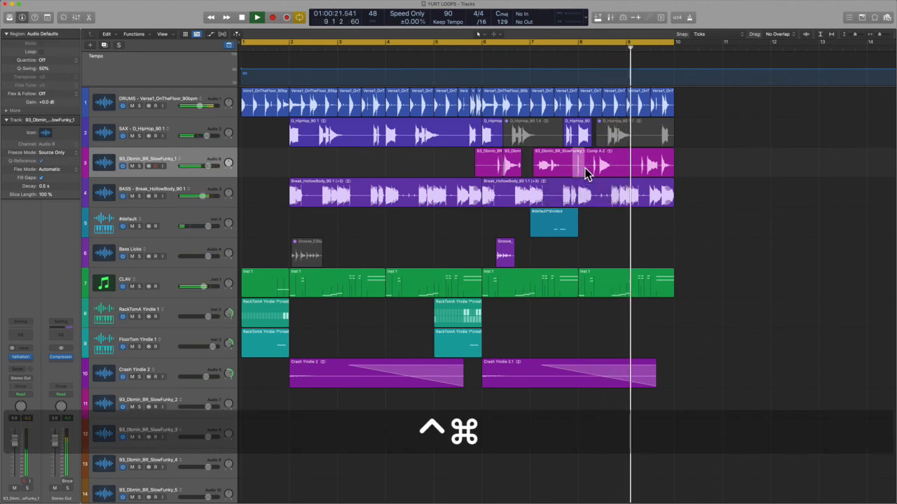
{"action": "key", "text": "BackSpace"}
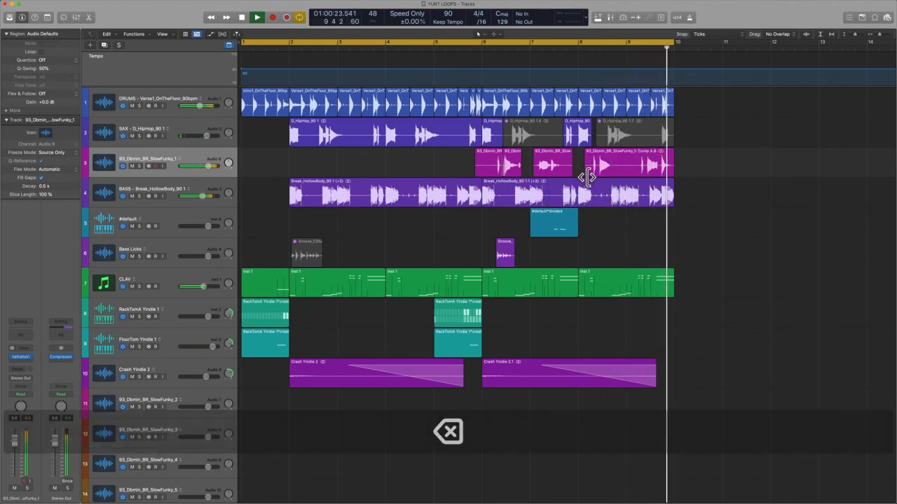
Step: Stop playback, look at the YURT ROCK folders in the sample manager, and return to Logic Pro to play the arrangement from bar 1
{"action": "key", "text": "space"}
{"action": "key", "text": "super"}
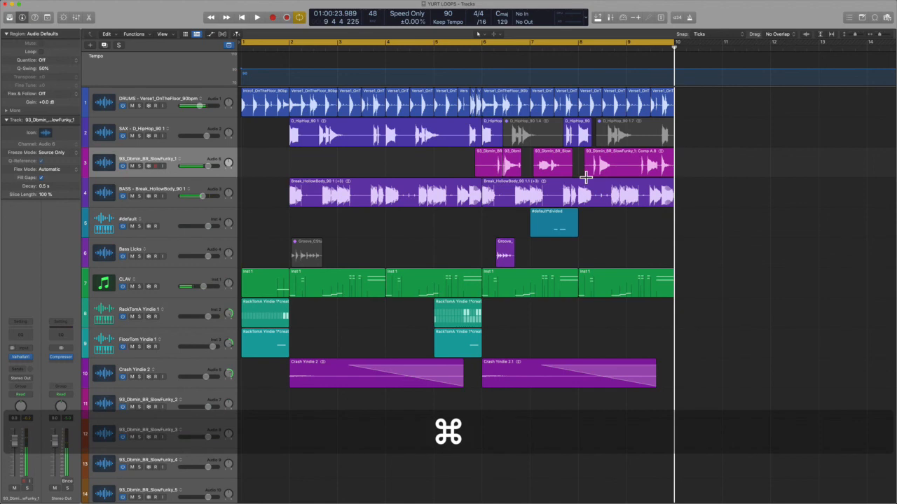
{"action": "key", "text": "ctrl+Right"}
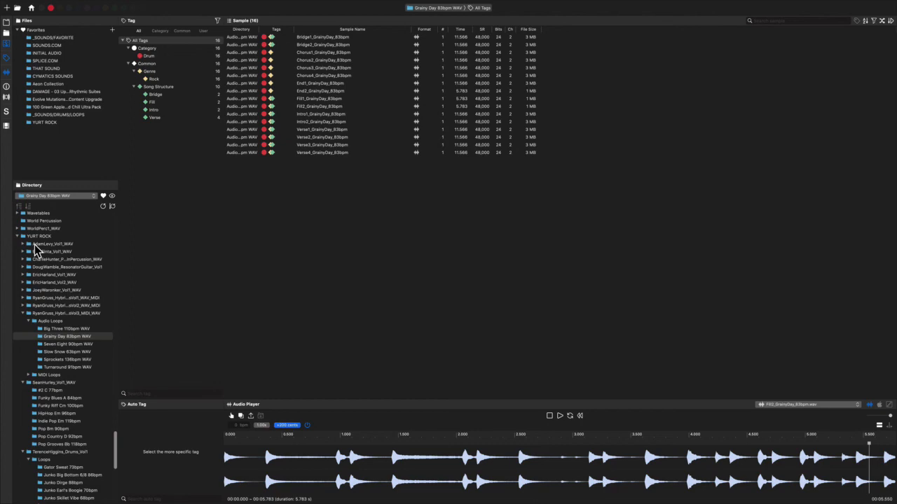
{"action": "key", "text": "ctrl+Left"}
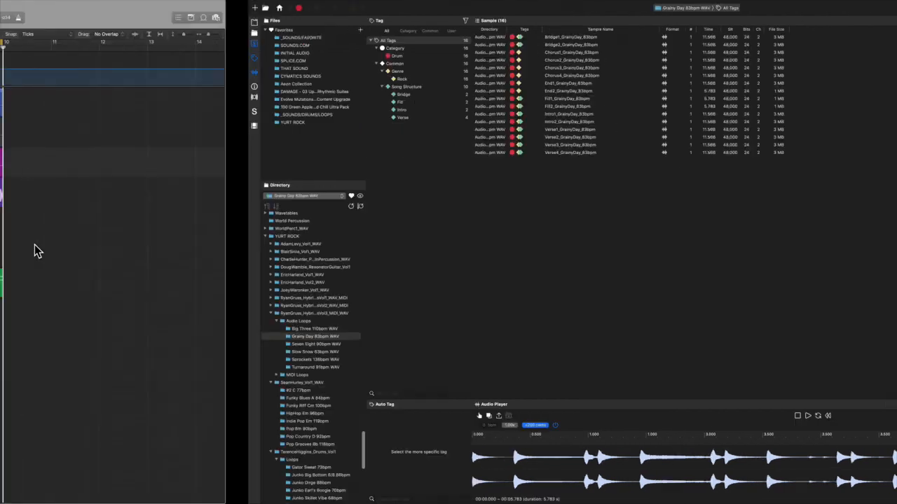
{"action": "key", "text": "space"}
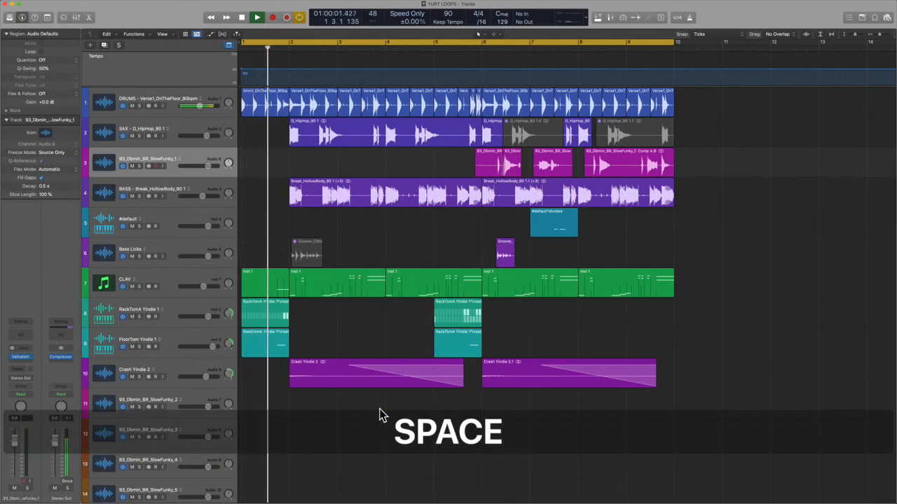